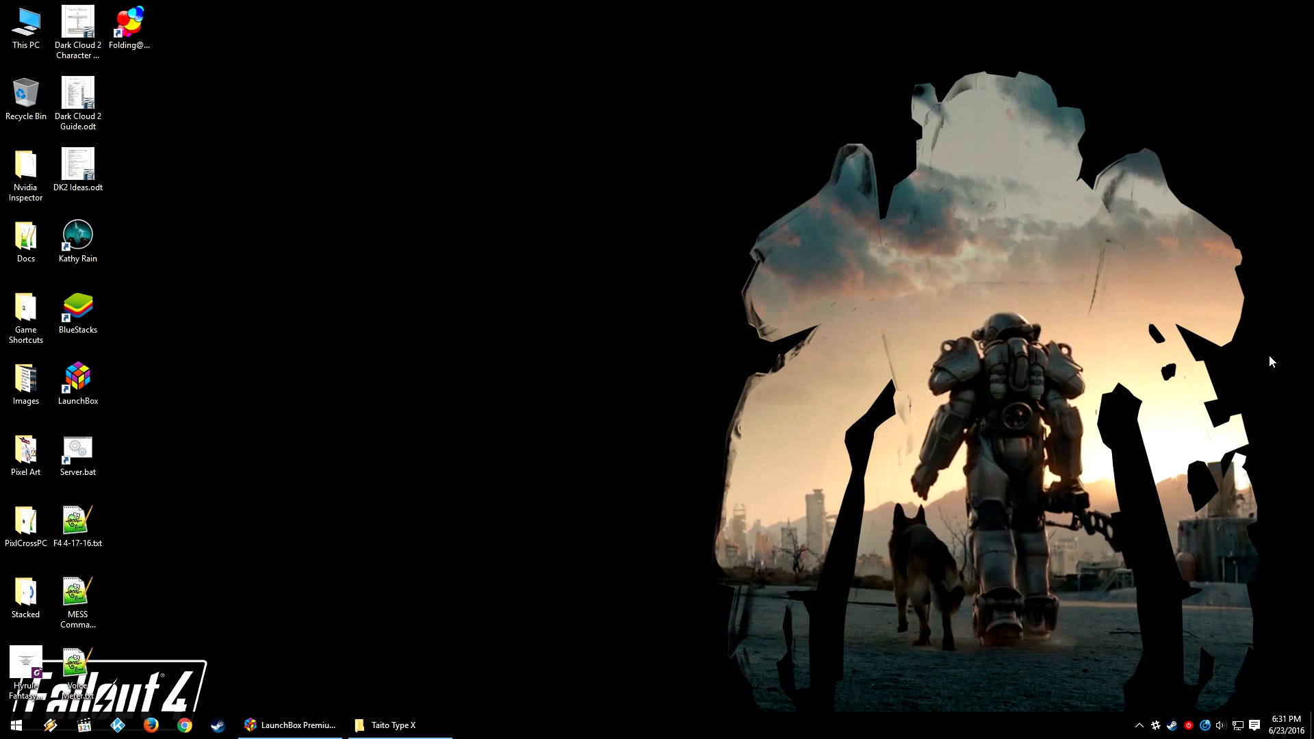
Step: Switch to LaunchBox, check its import options, and open the form for adding a new game
key(alt+Tab)
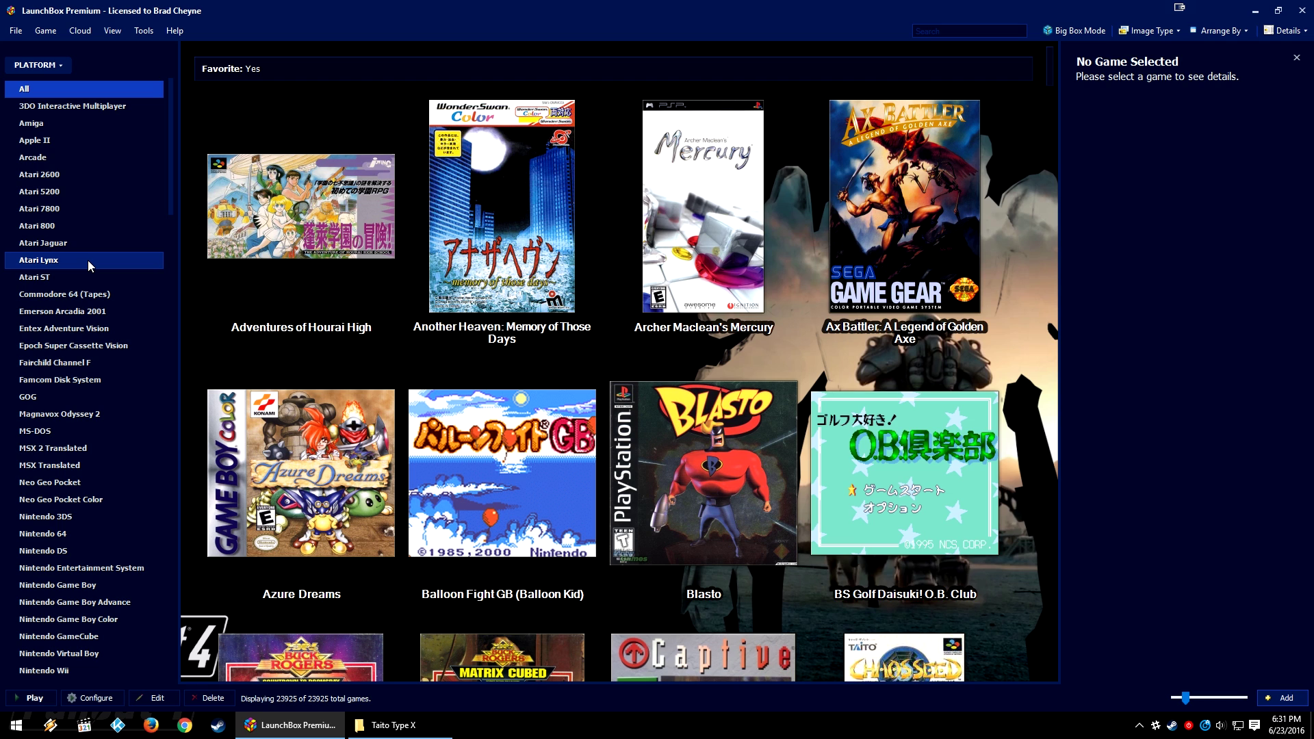
click(135, 33)
mouse_move(204, 193)
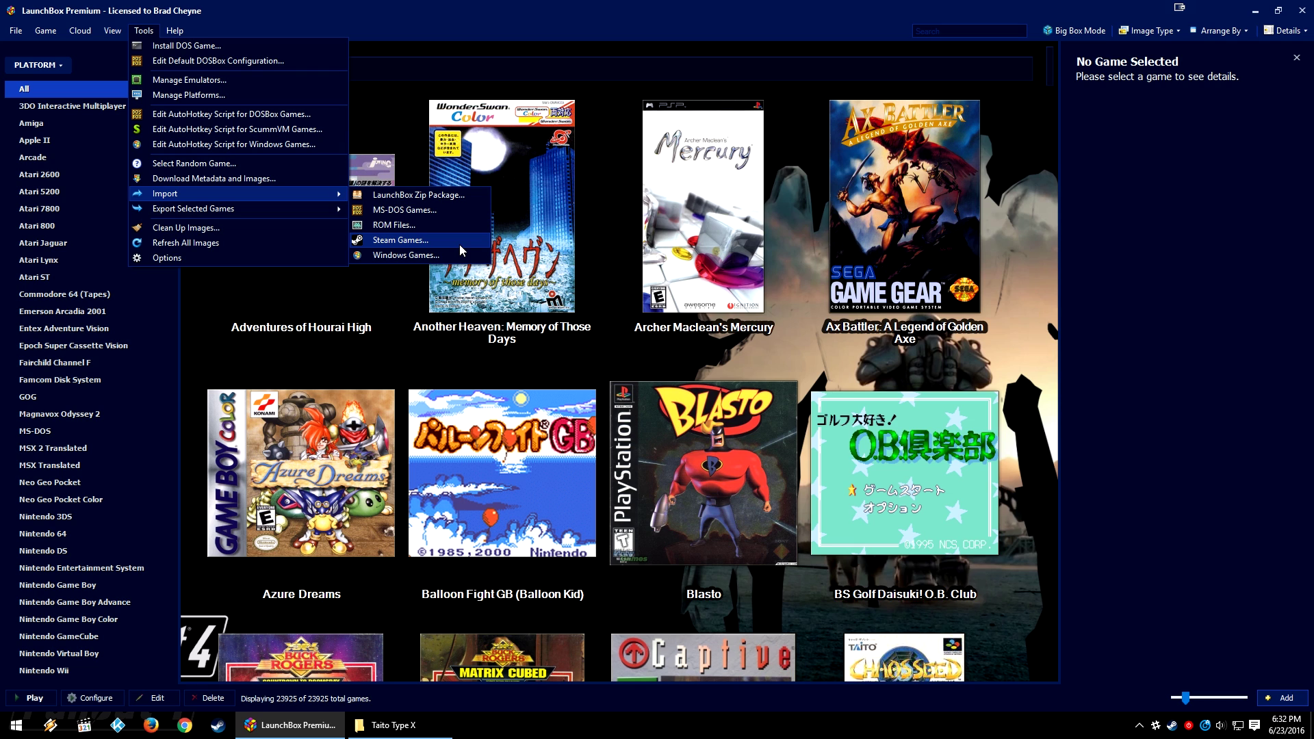
click(1180, 478)
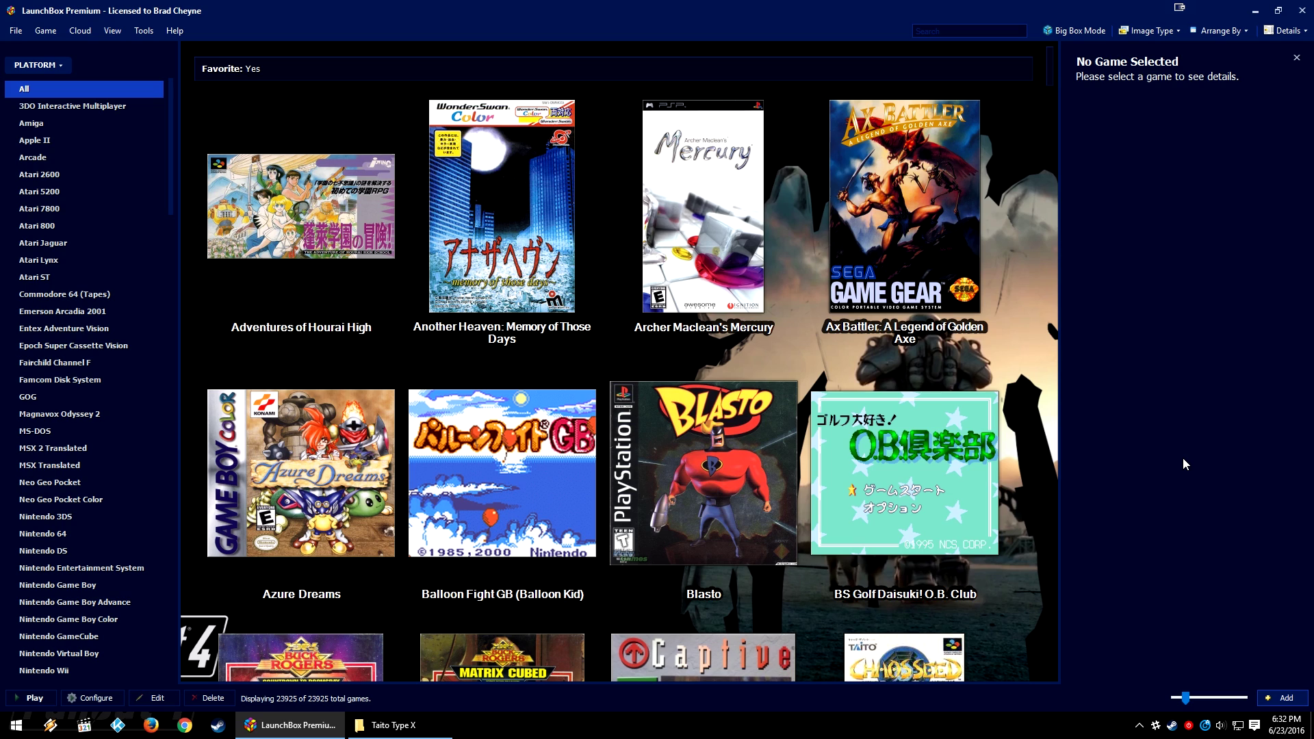
click(1285, 704)
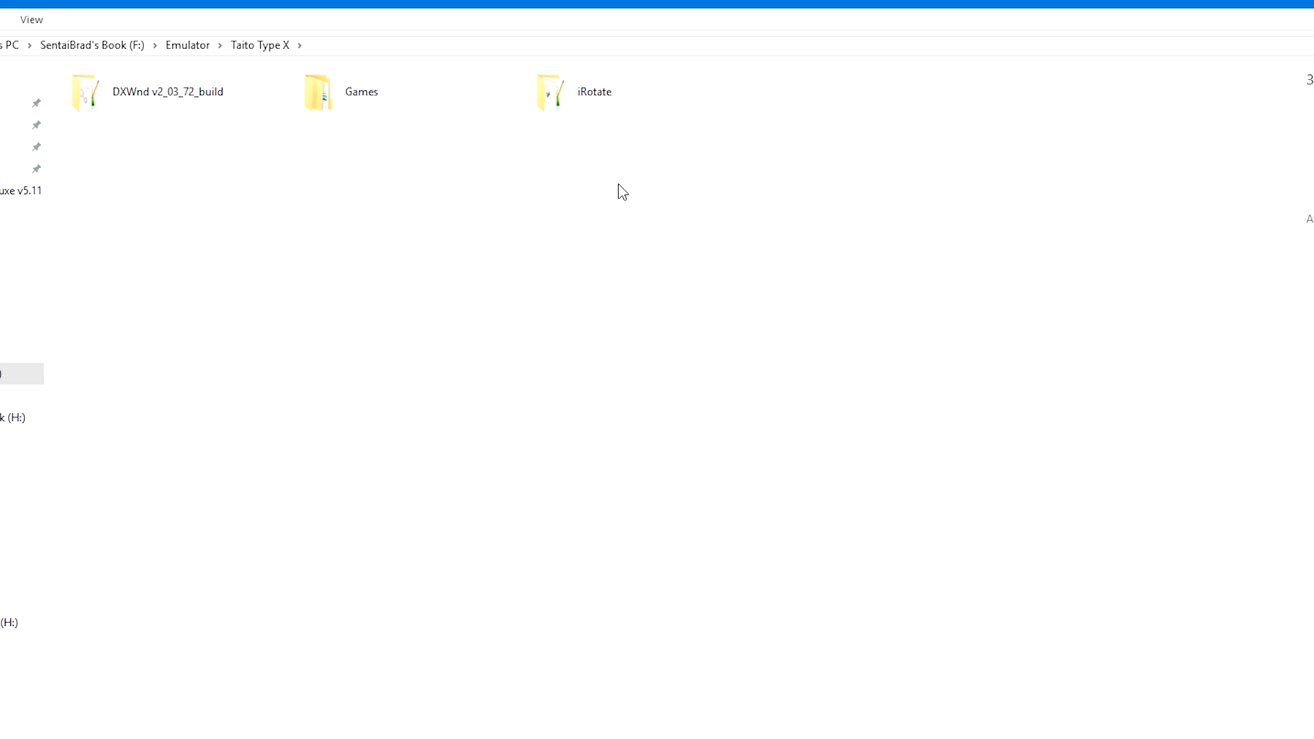
Step: Examine the contents of the iRotate and DXWnd v2_03_72_build folders inside the Taito Type X folder
click(625, 100)
double_click(624, 100)
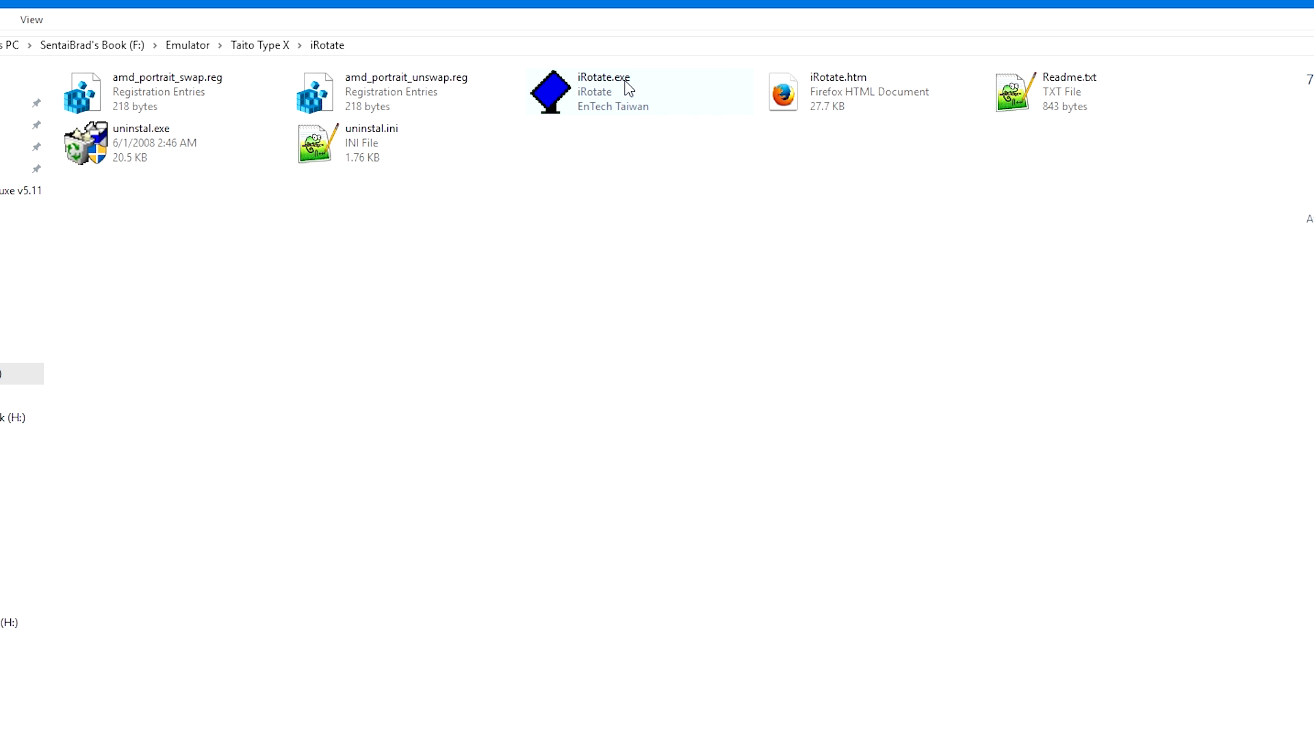
click(292, 45)
click(345, 207)
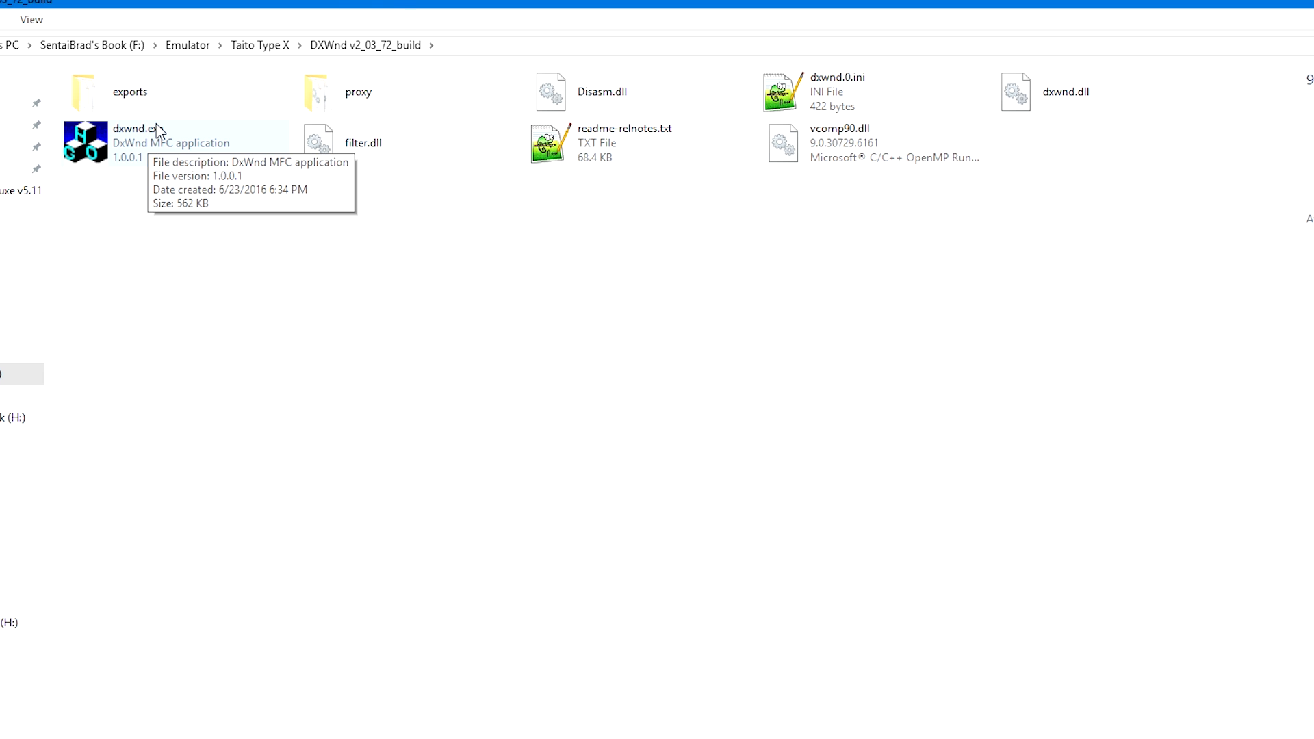
click(260, 45)
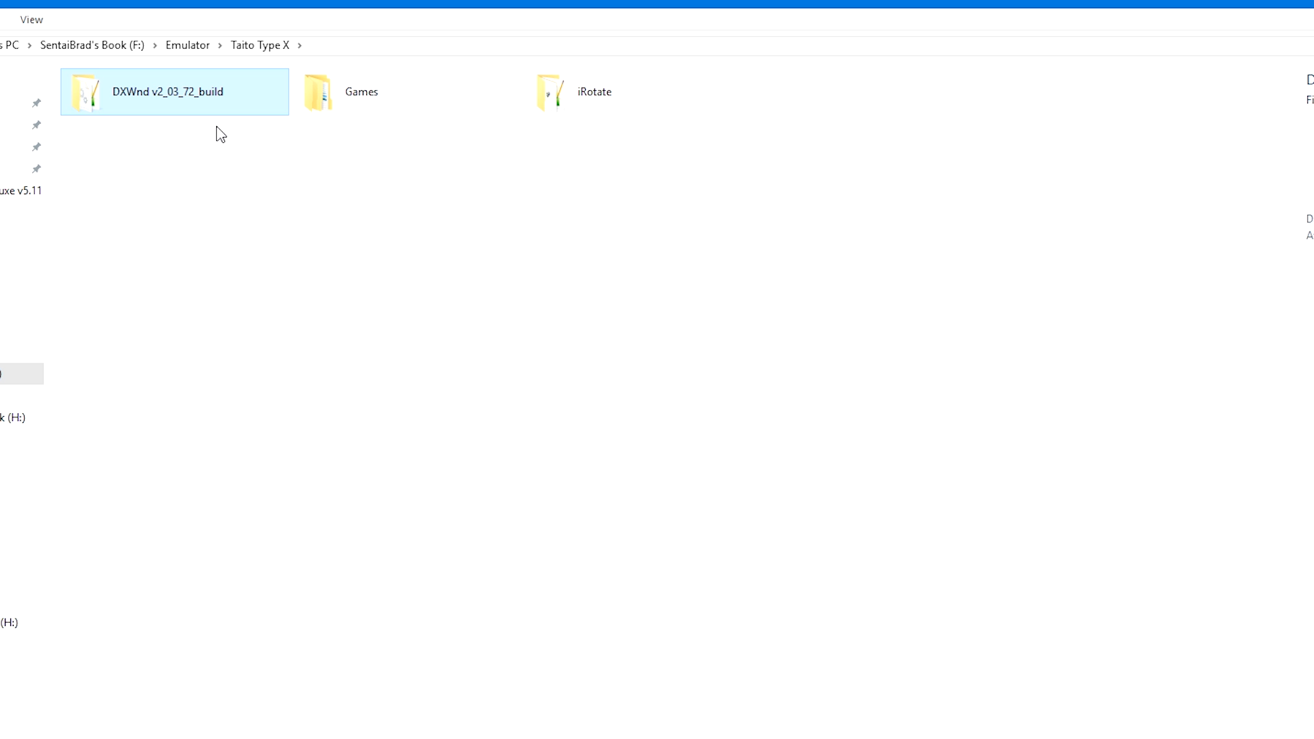
click(594, 95)
click(686, 520)
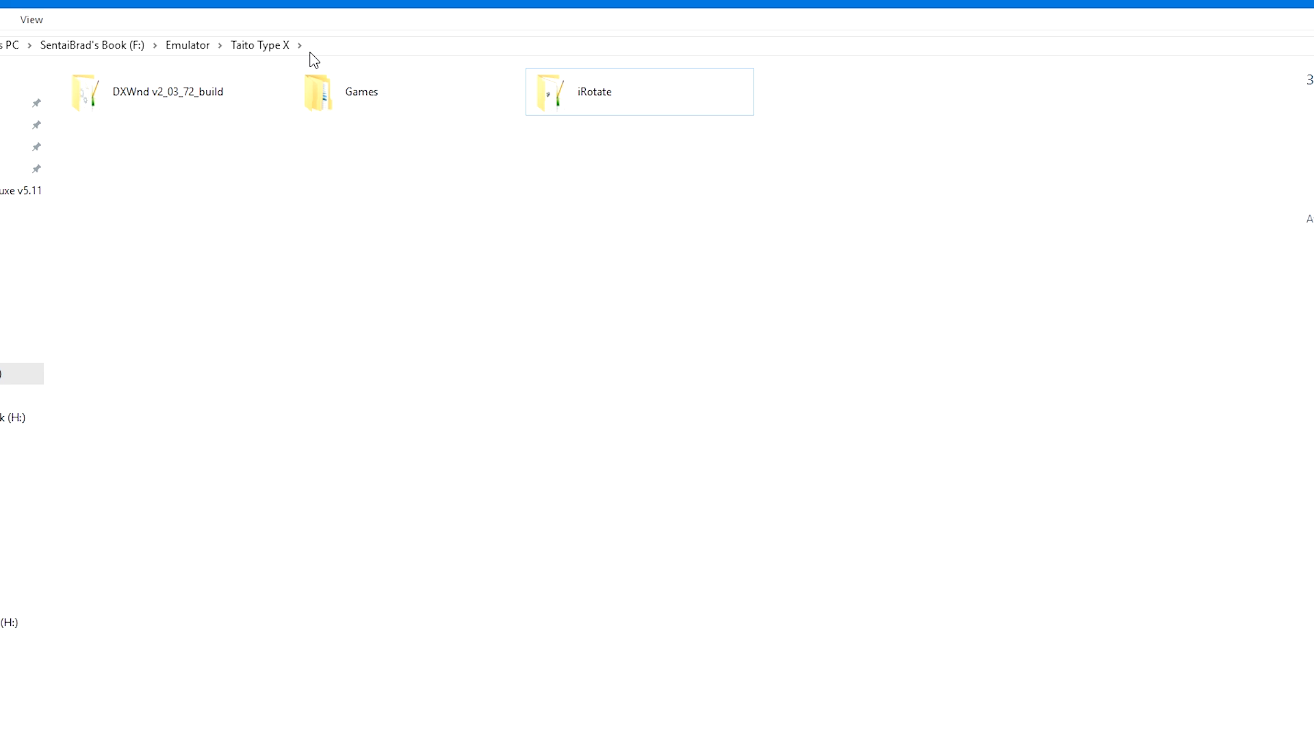
Step: Open the Taito Type X Games folder and compare the files in the Tetris 3, Trouble Witches and Spica Adventure folders
double_click(346, 99)
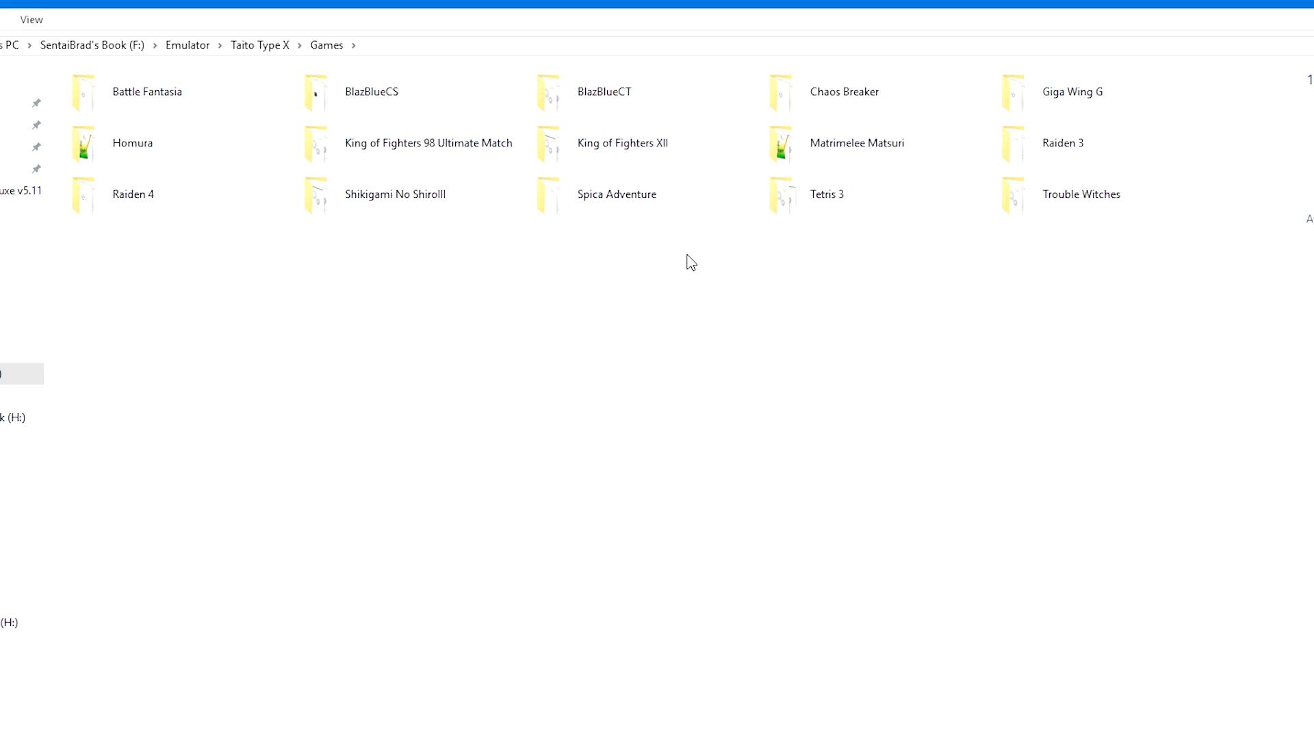
double_click(827, 216)
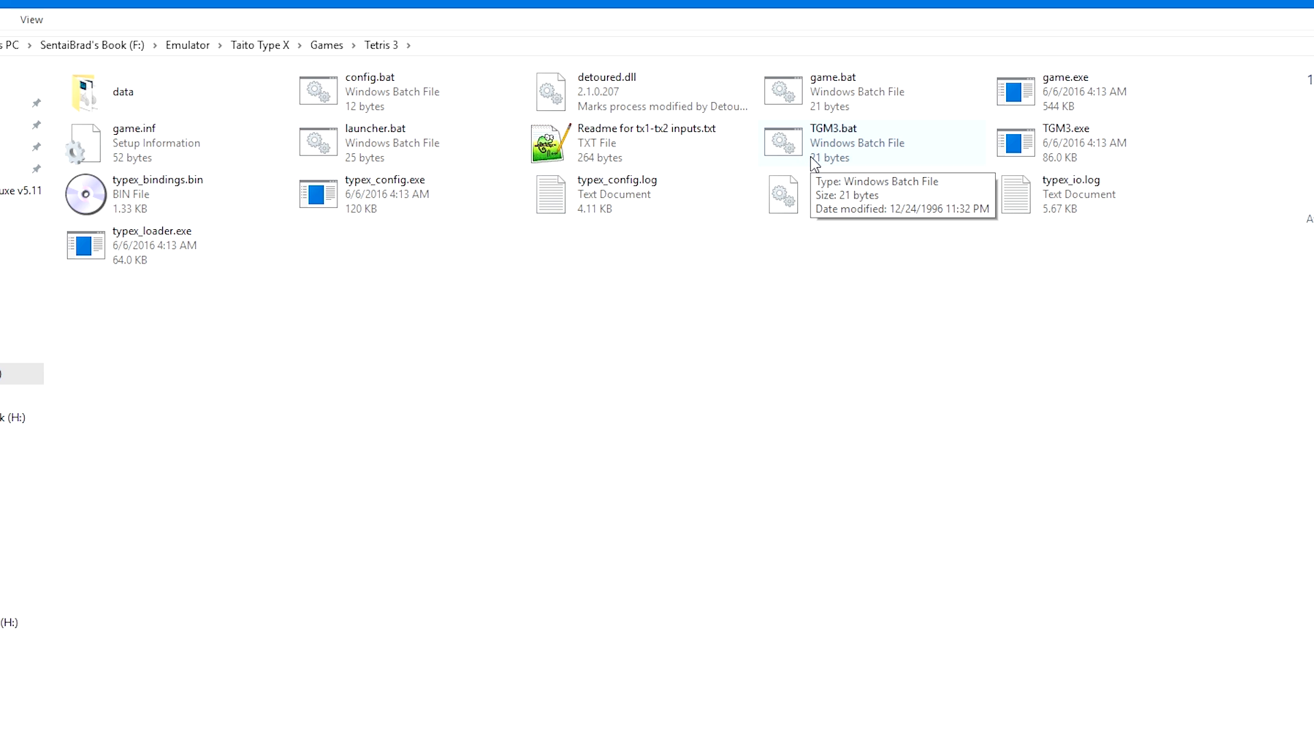
click(321, 48)
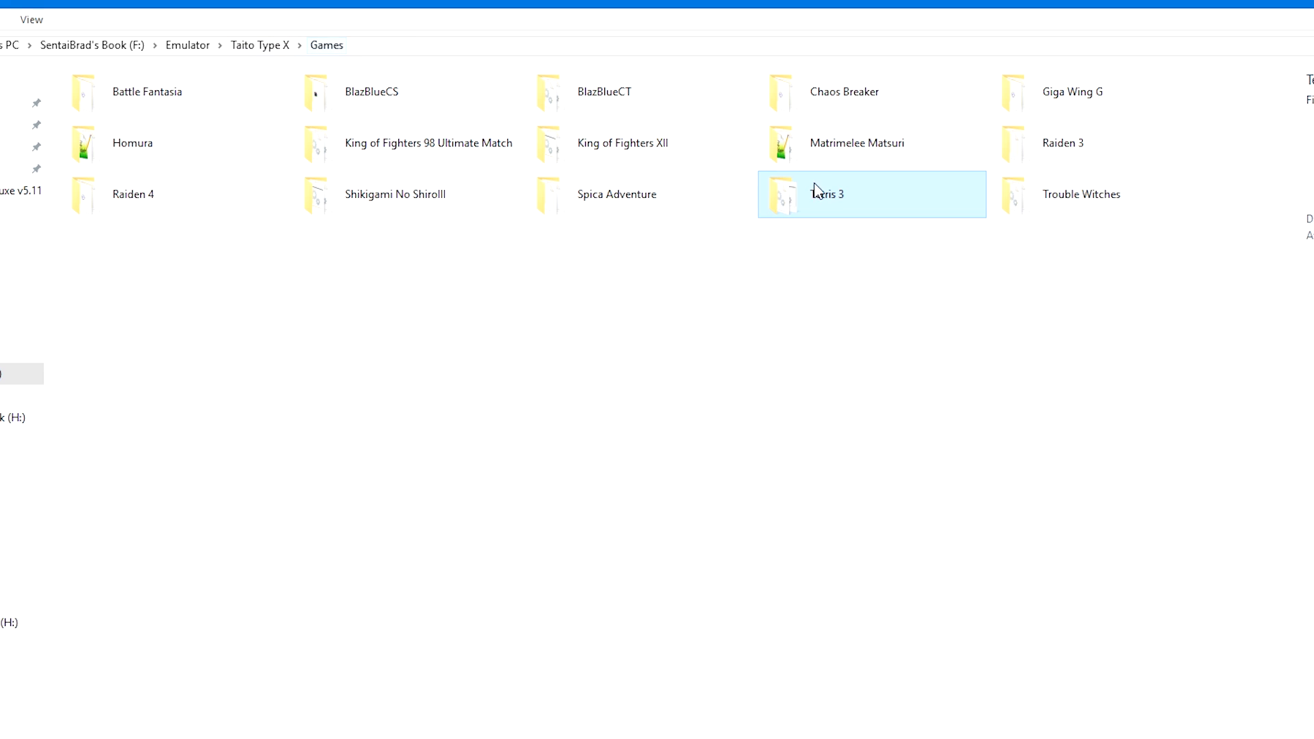
double_click(1054, 208)
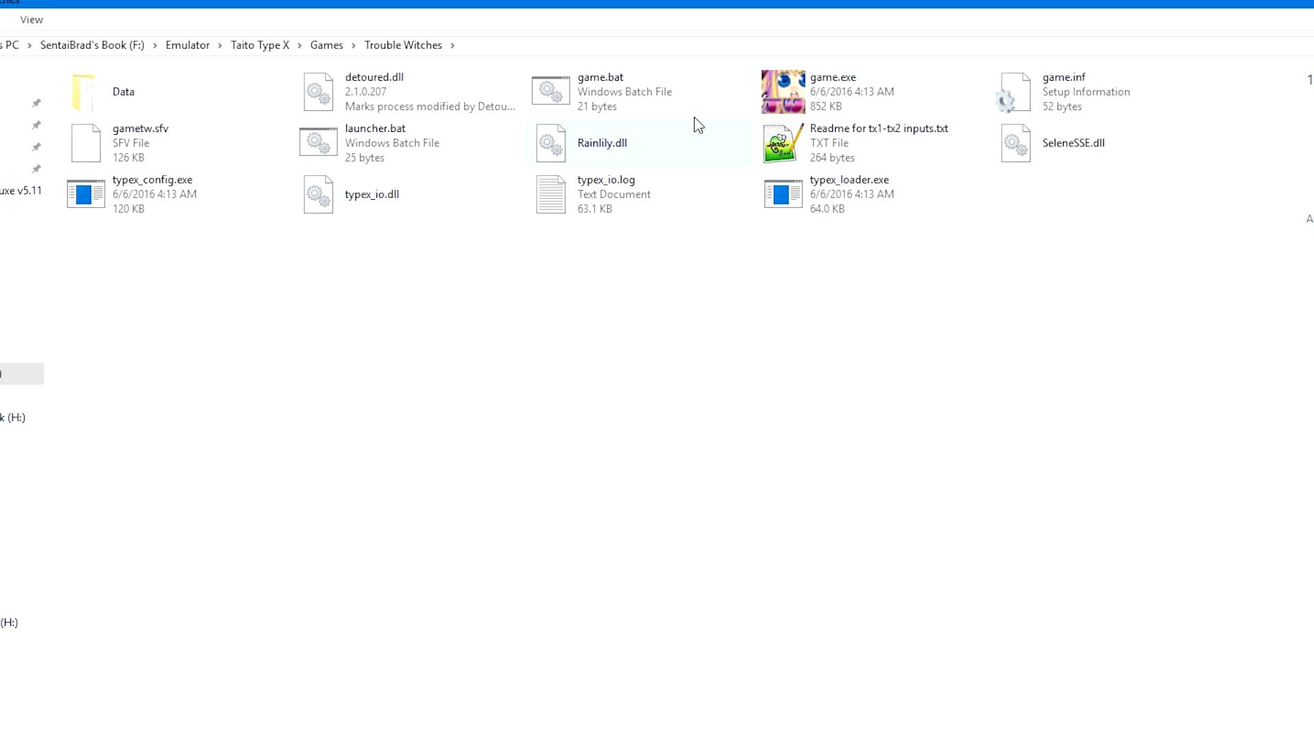
click(327, 45)
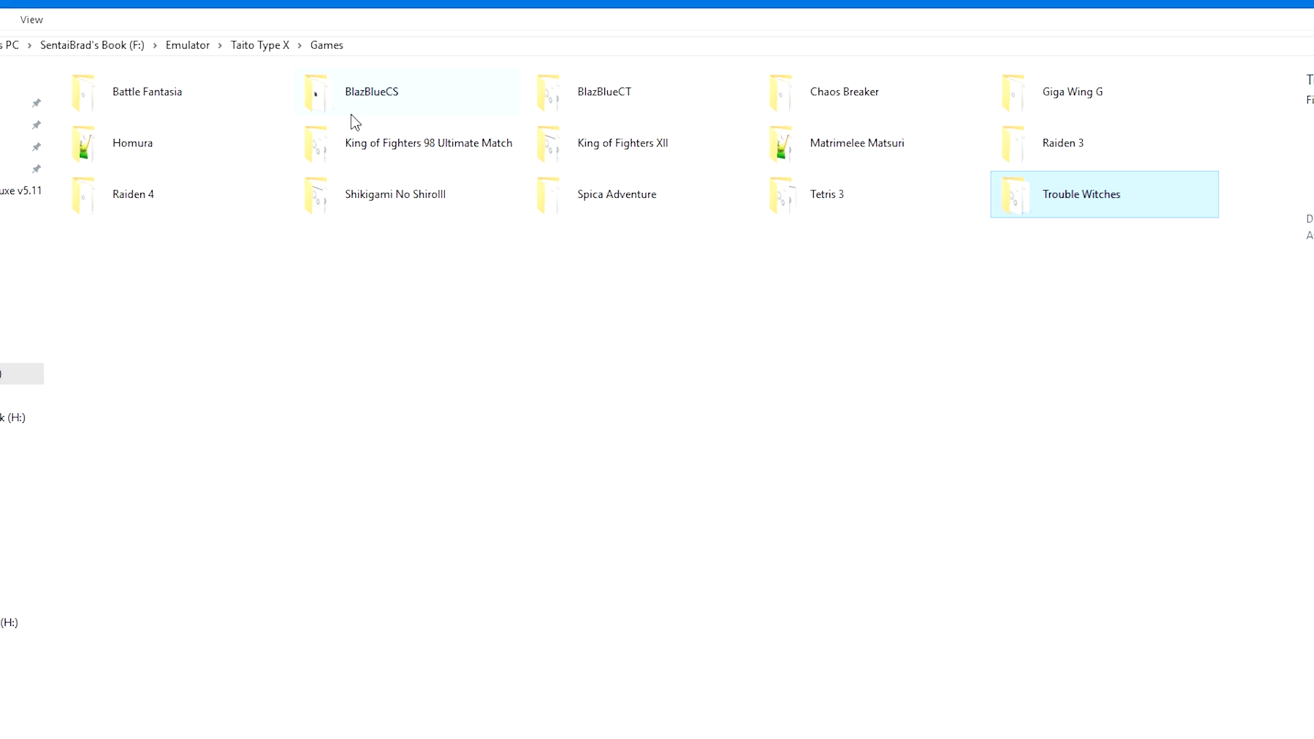
double_click(677, 202)
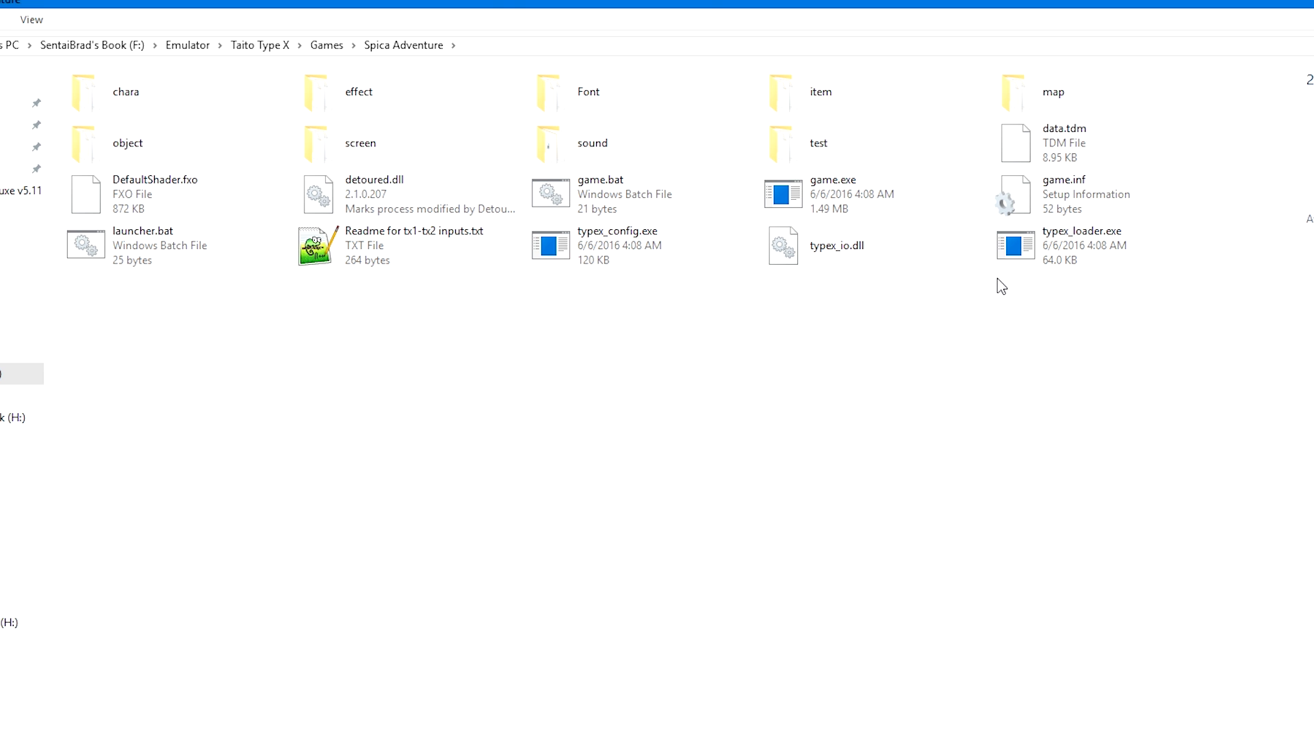
click(334, 46)
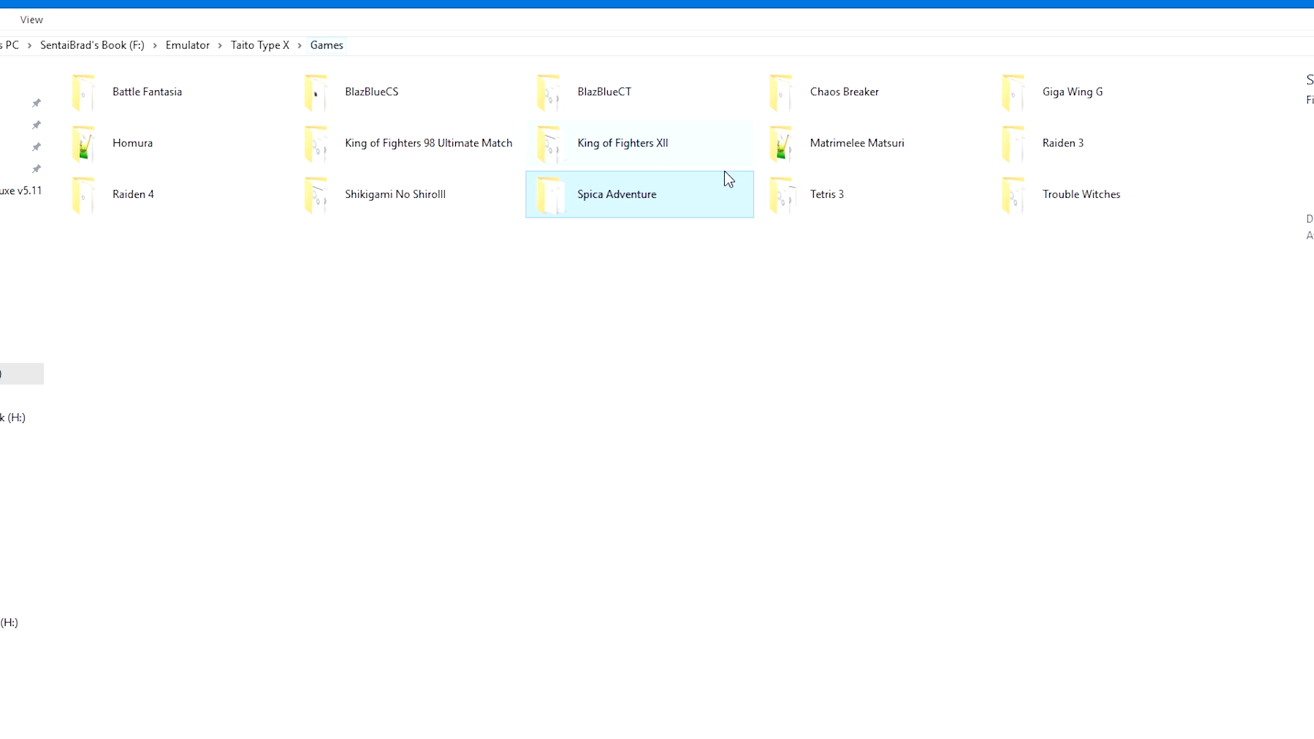
double_click(878, 207)
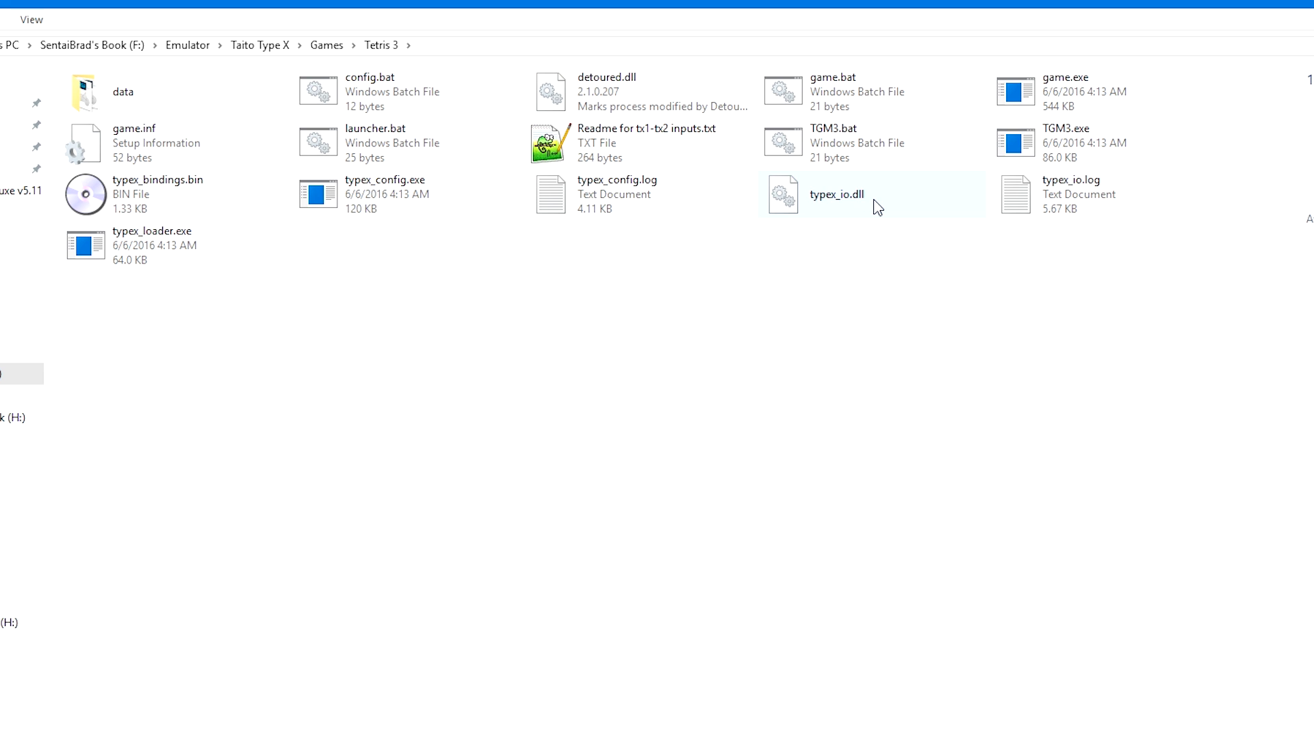
click(334, 46)
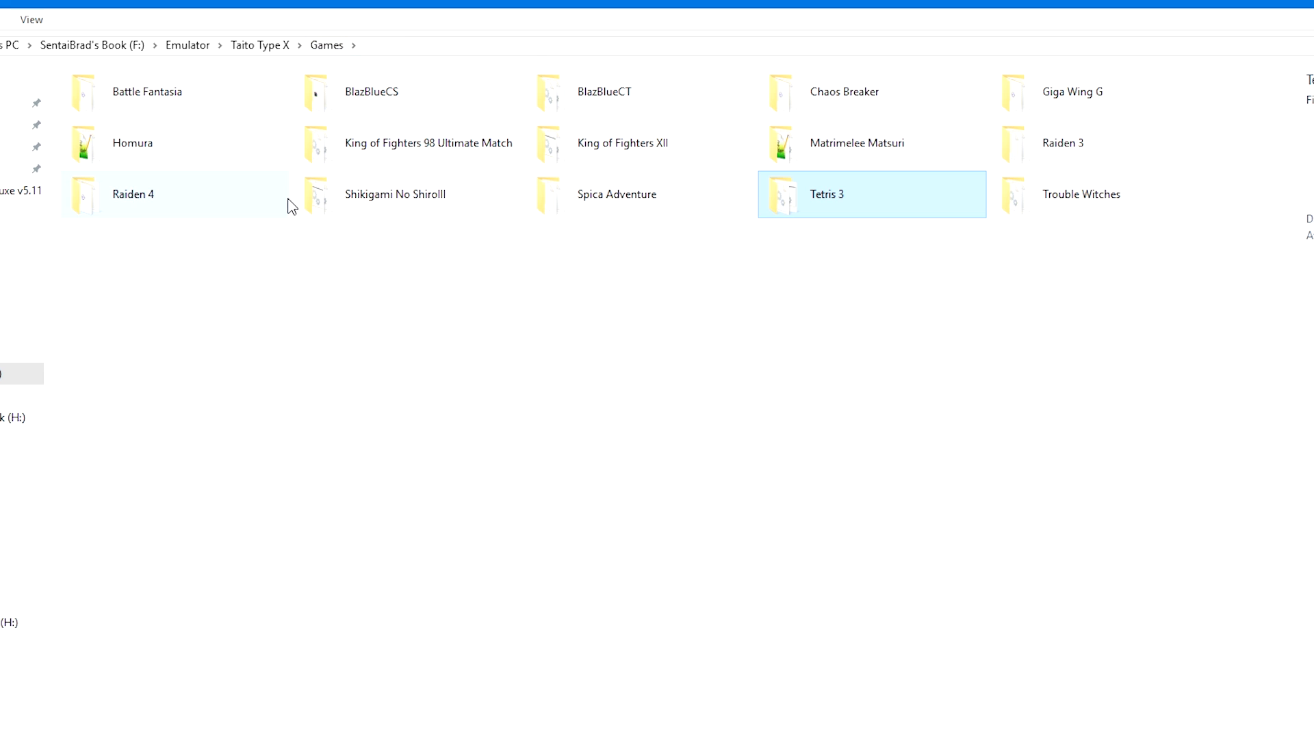
Step: Run typex_config.exe from the Spica Adventure folder, and return to the Games folder
double_click(620, 214)
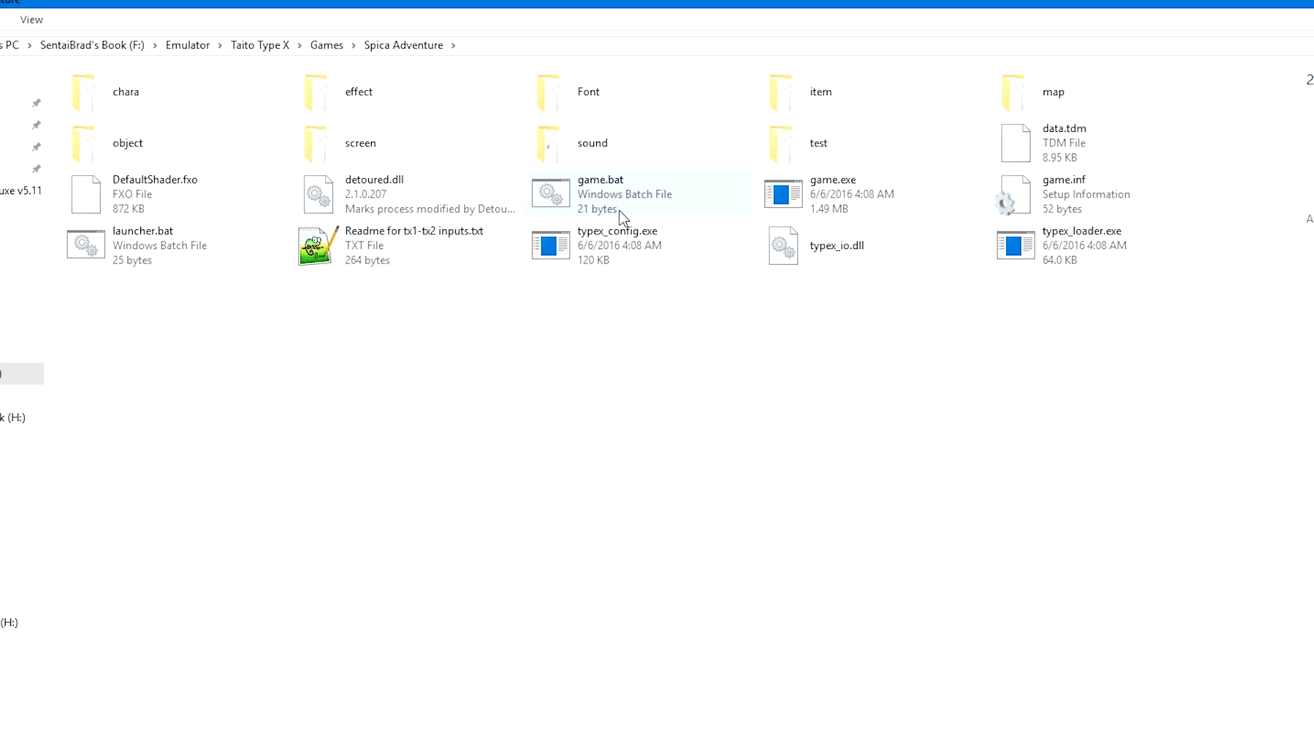
double_click(575, 243)
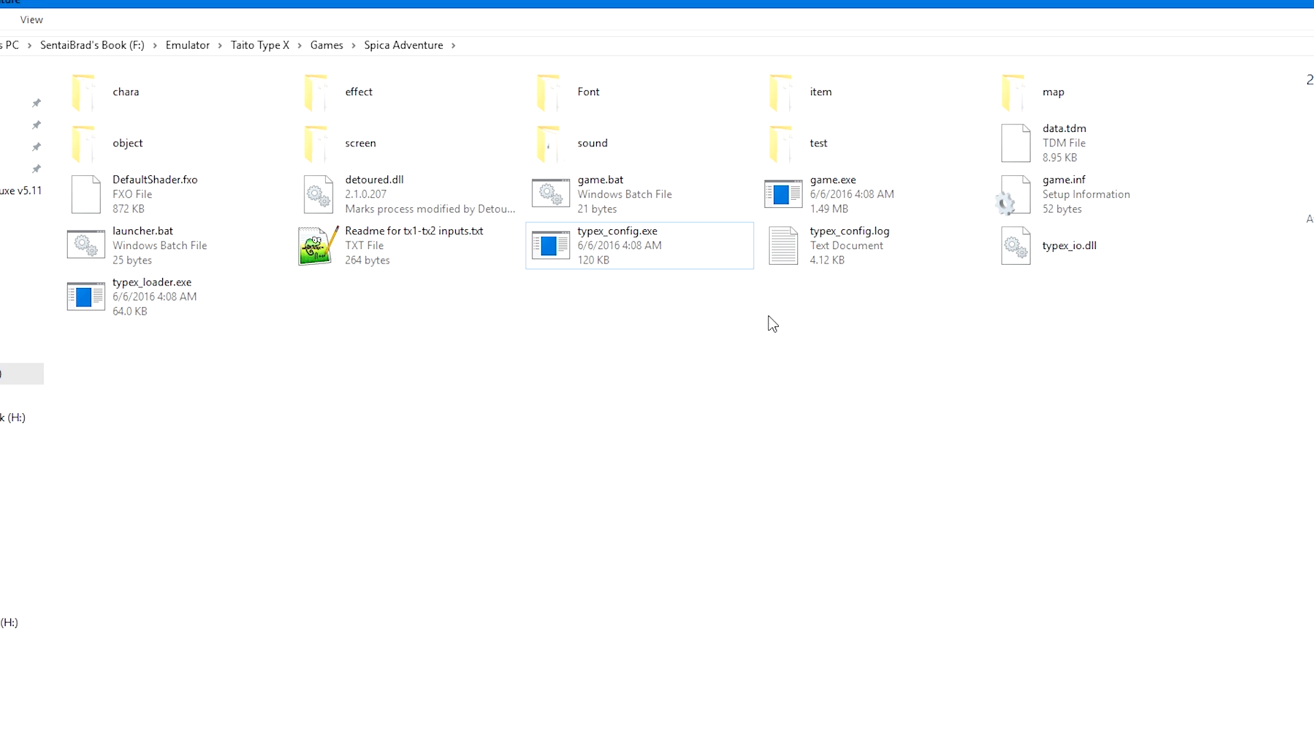
click(640, 254)
click(331, 45)
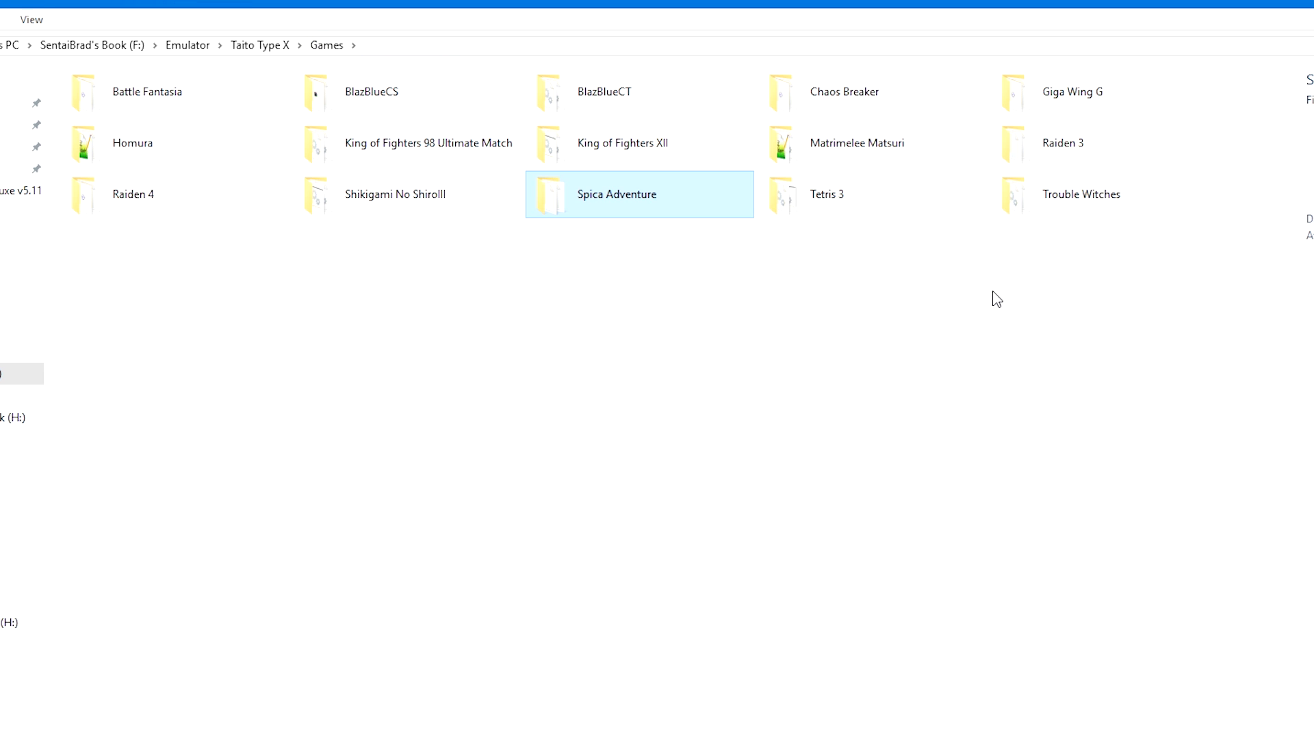
Step: Inspect the loader and configuration files in the Trouble Witches folder and the files in the Tetris 3 folder
double_click(1054, 197)
click(901, 192)
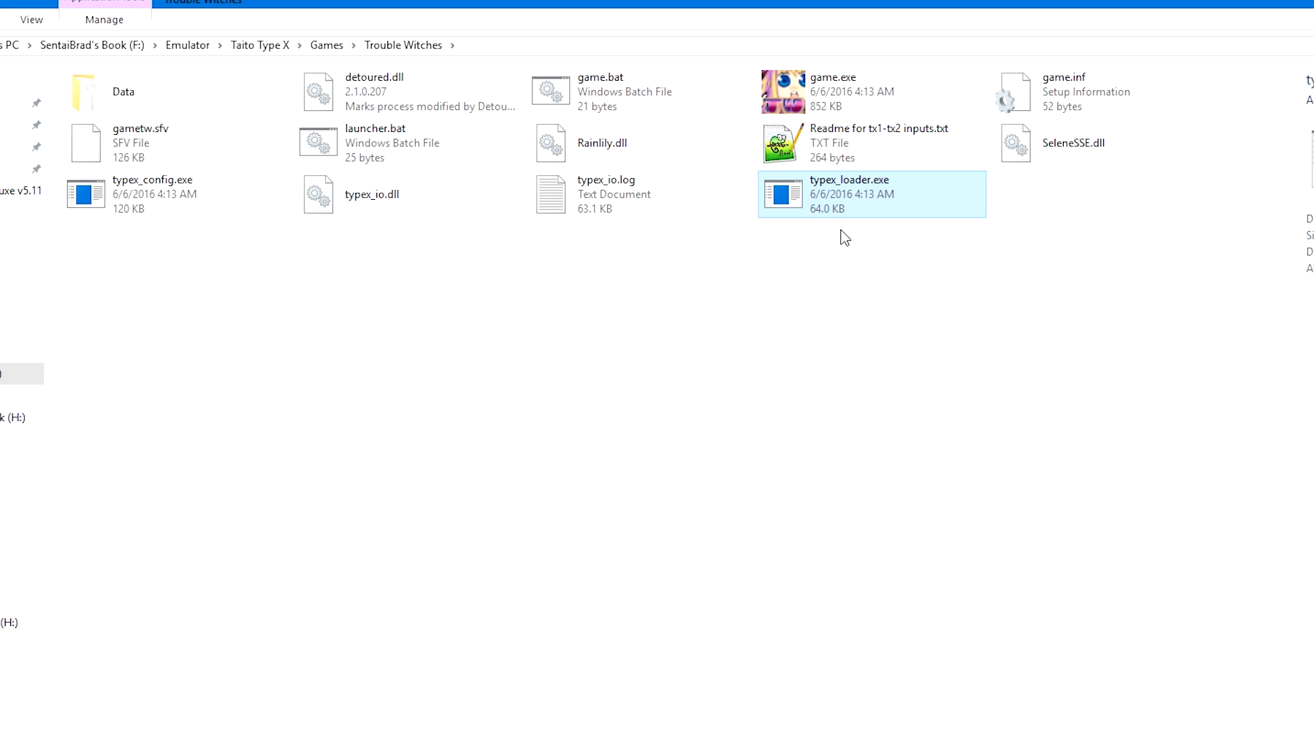
click(129, 197)
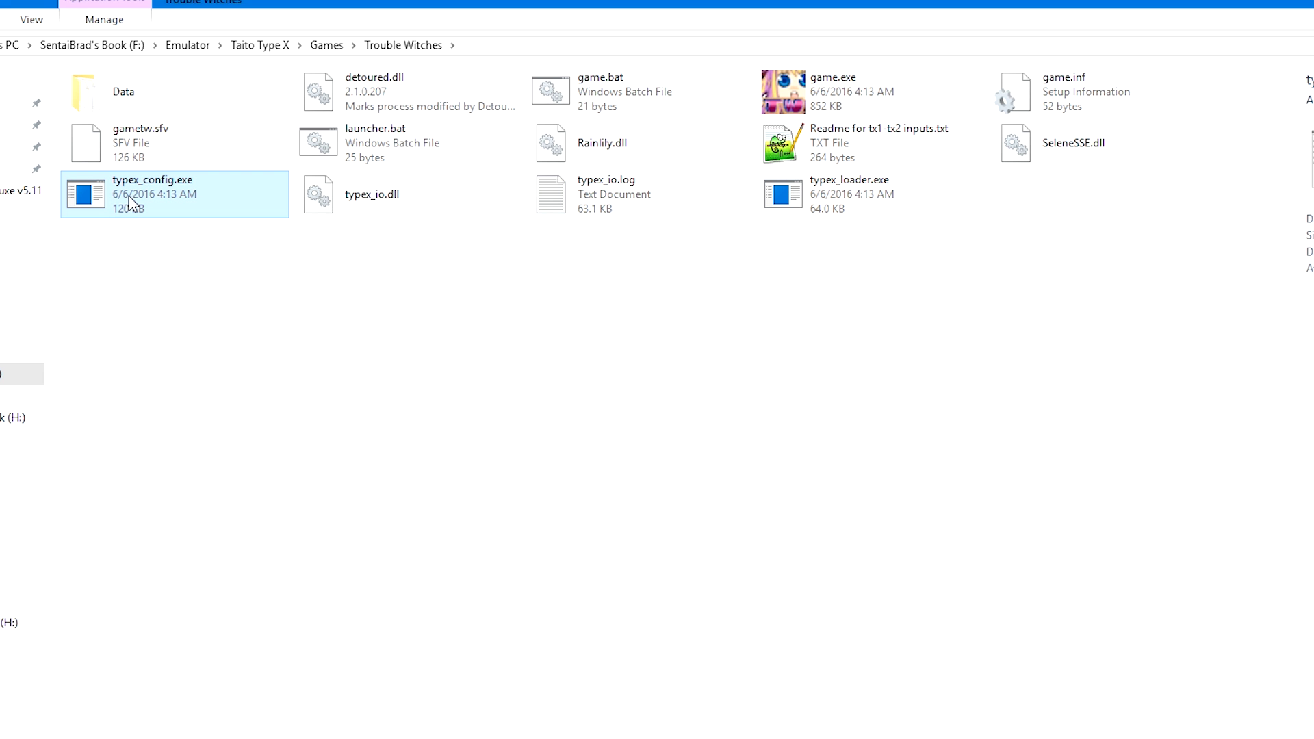
click(310, 48)
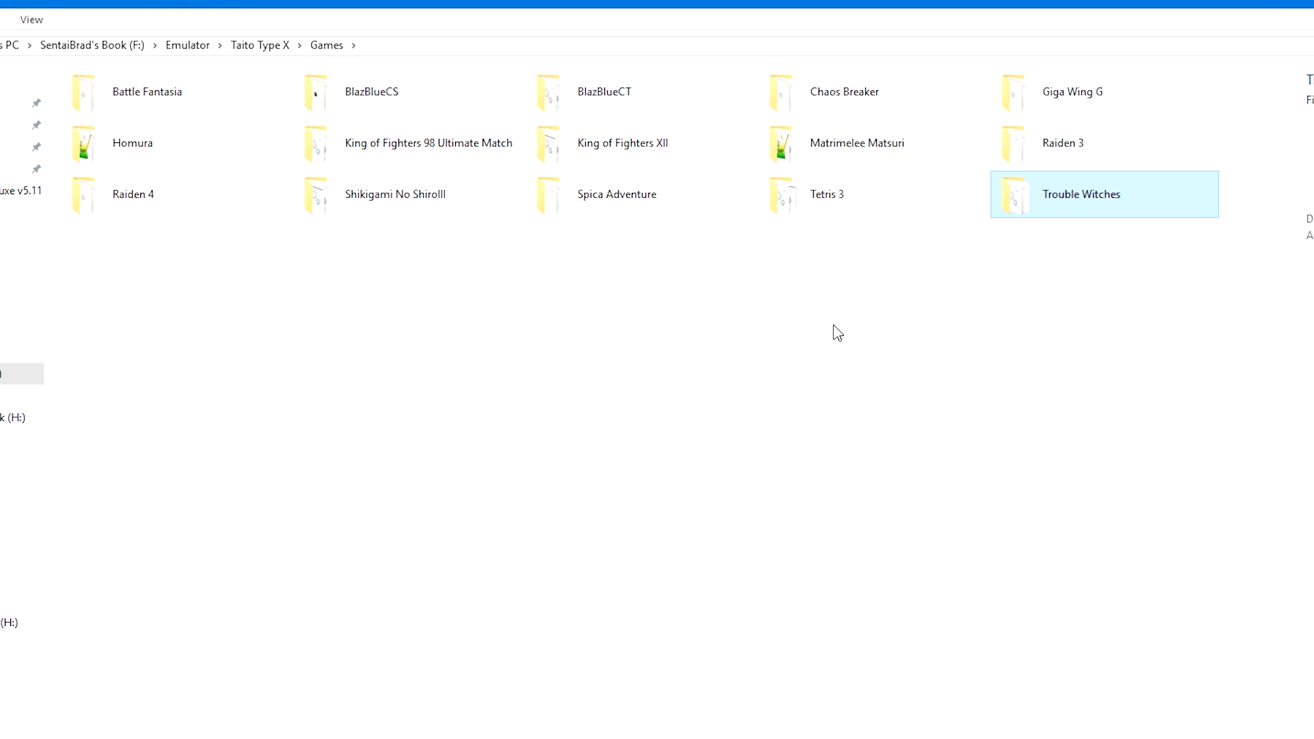
double_click(835, 194)
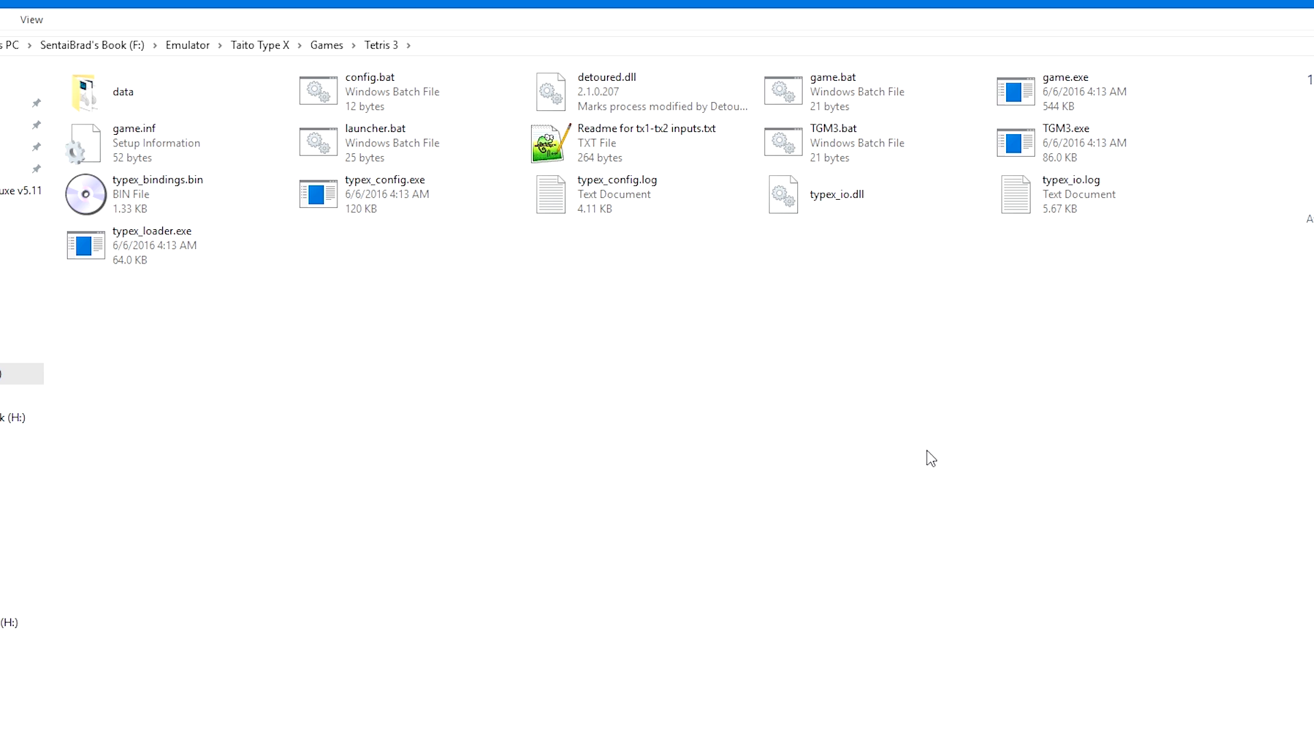
click(869, 53)
key(alt+Up)
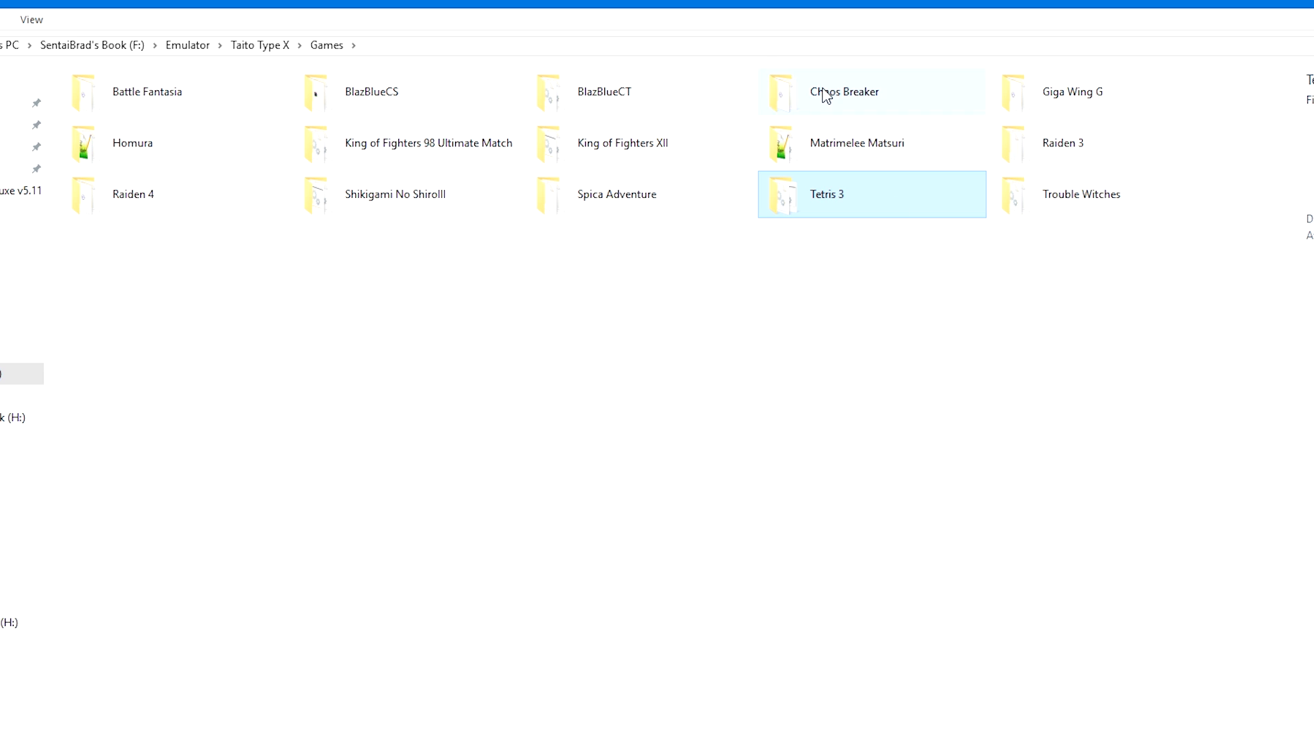
Step: Copy the path of the Taito Type X Games folder and go to it when choosing the new game's application
click(577, 53)
key(ctrl+c)
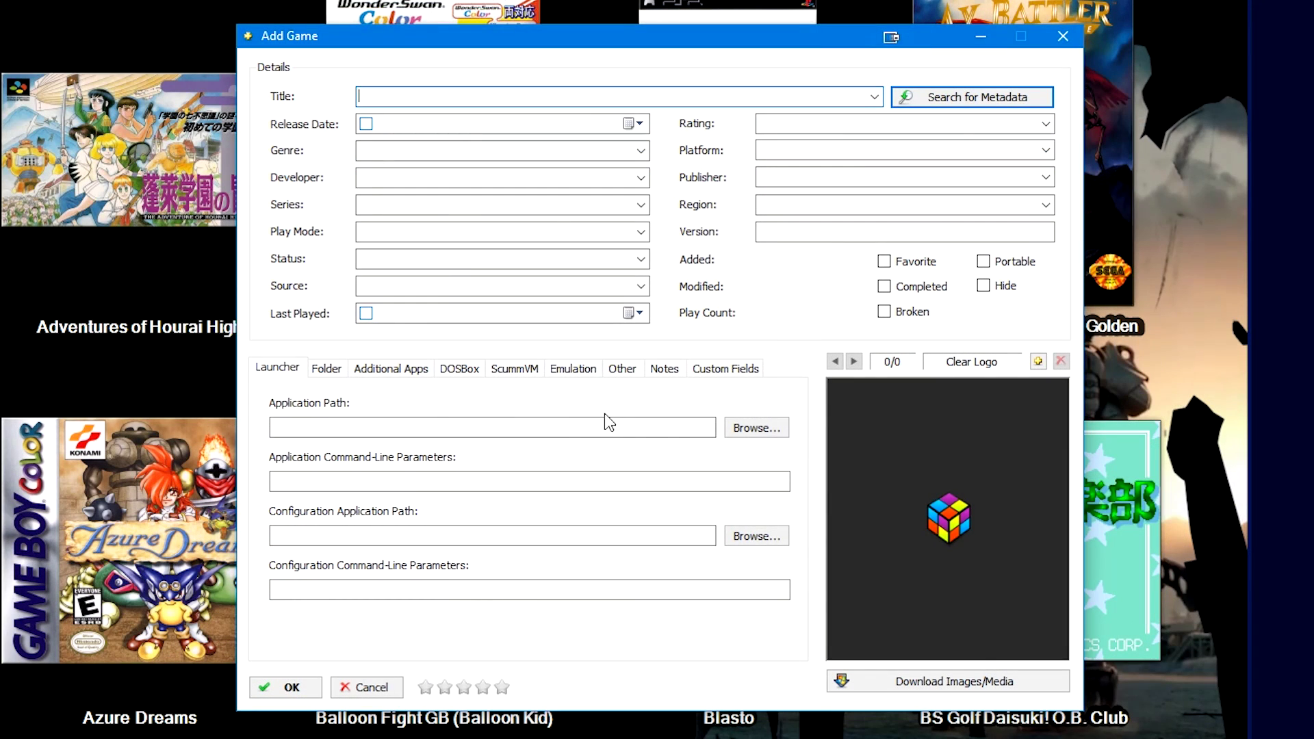
click(757, 428)
click(768, 94)
key(ctrl+v)
key(Return)
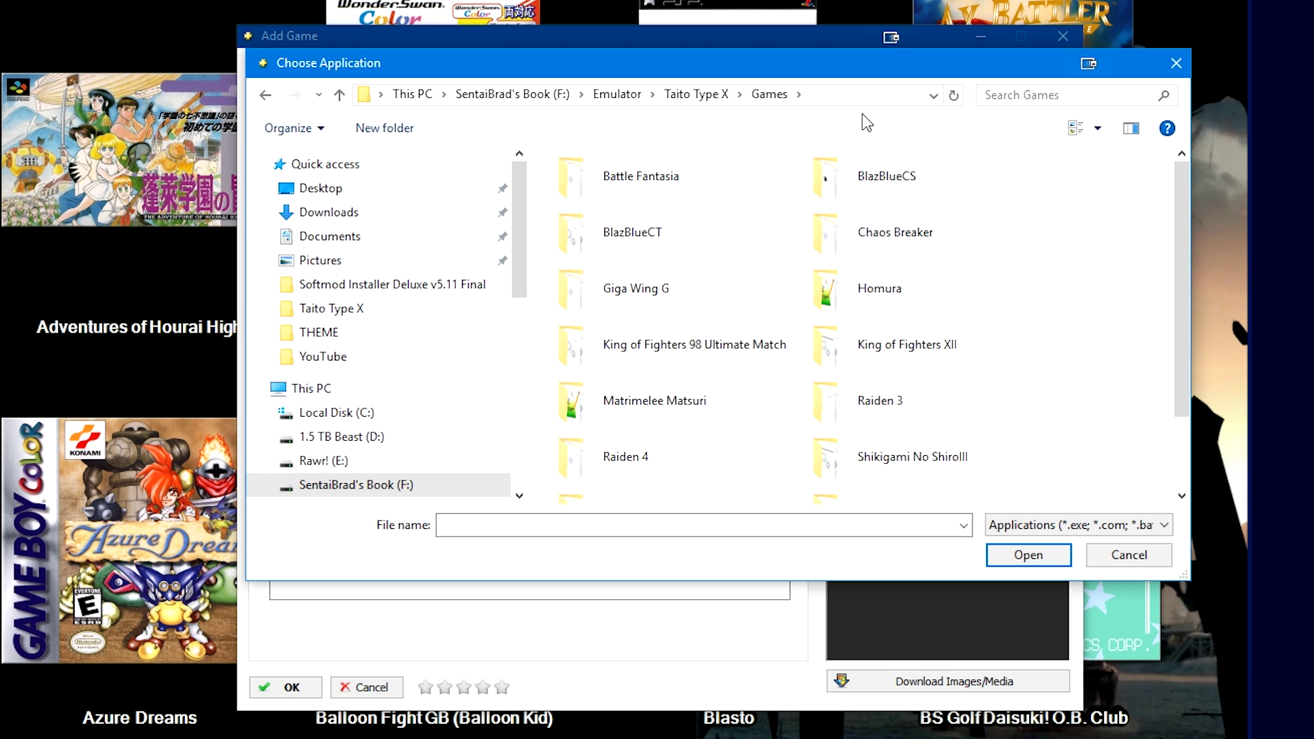
Step: Set the new game's application path to game.bat in the Tetris 3 folder
click(845, 97)
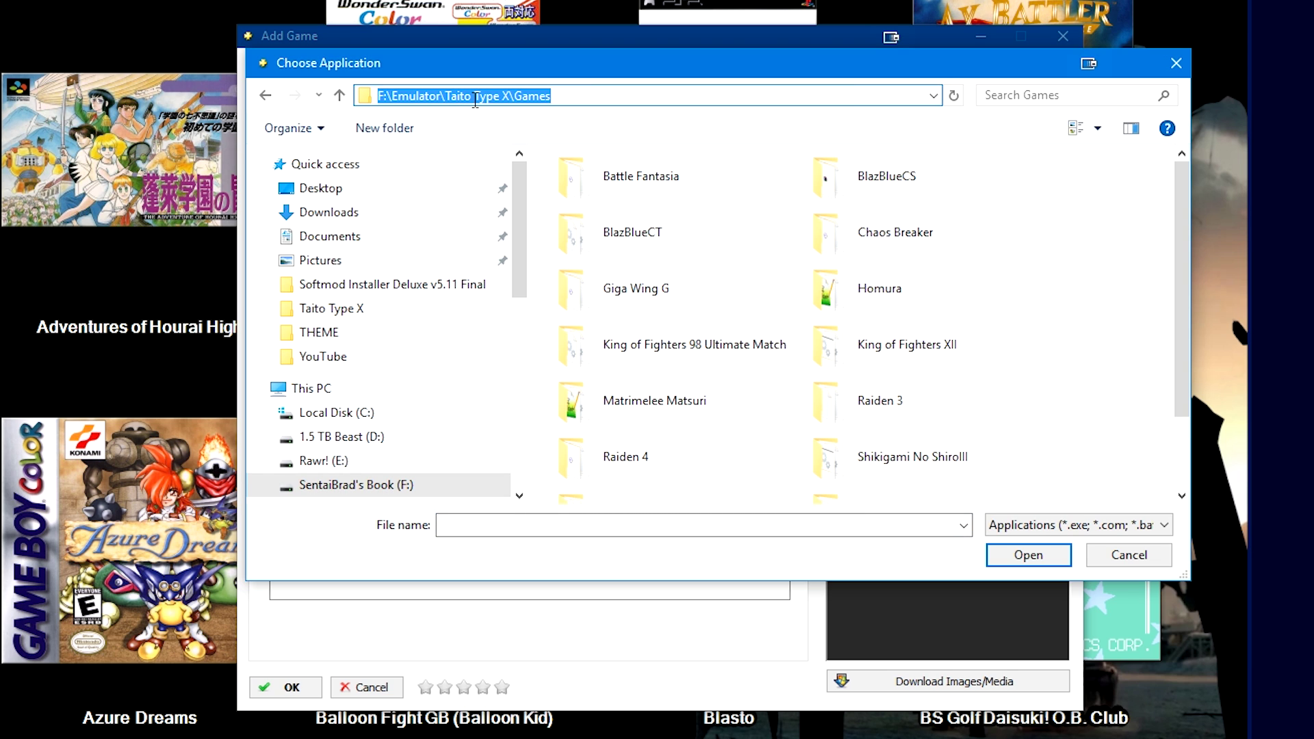
click(988, 348)
scroll(972, 383, down, 1)
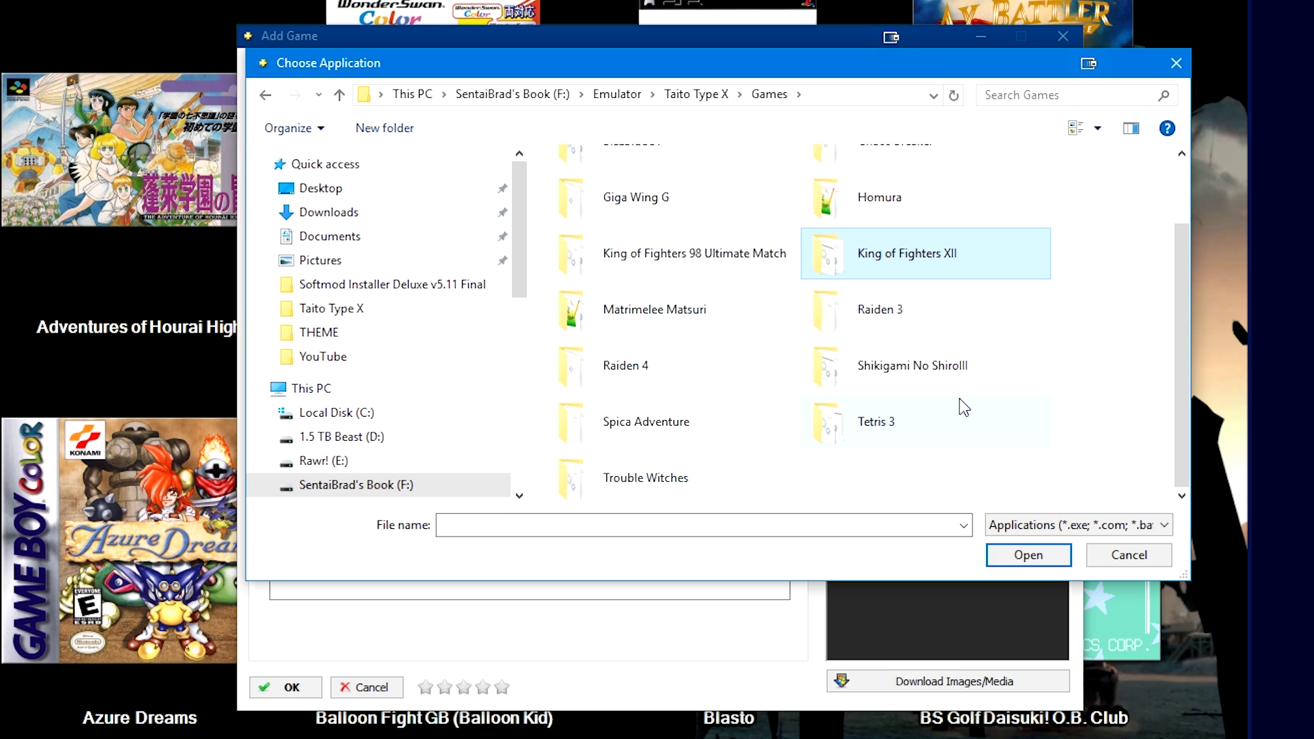
click(905, 428)
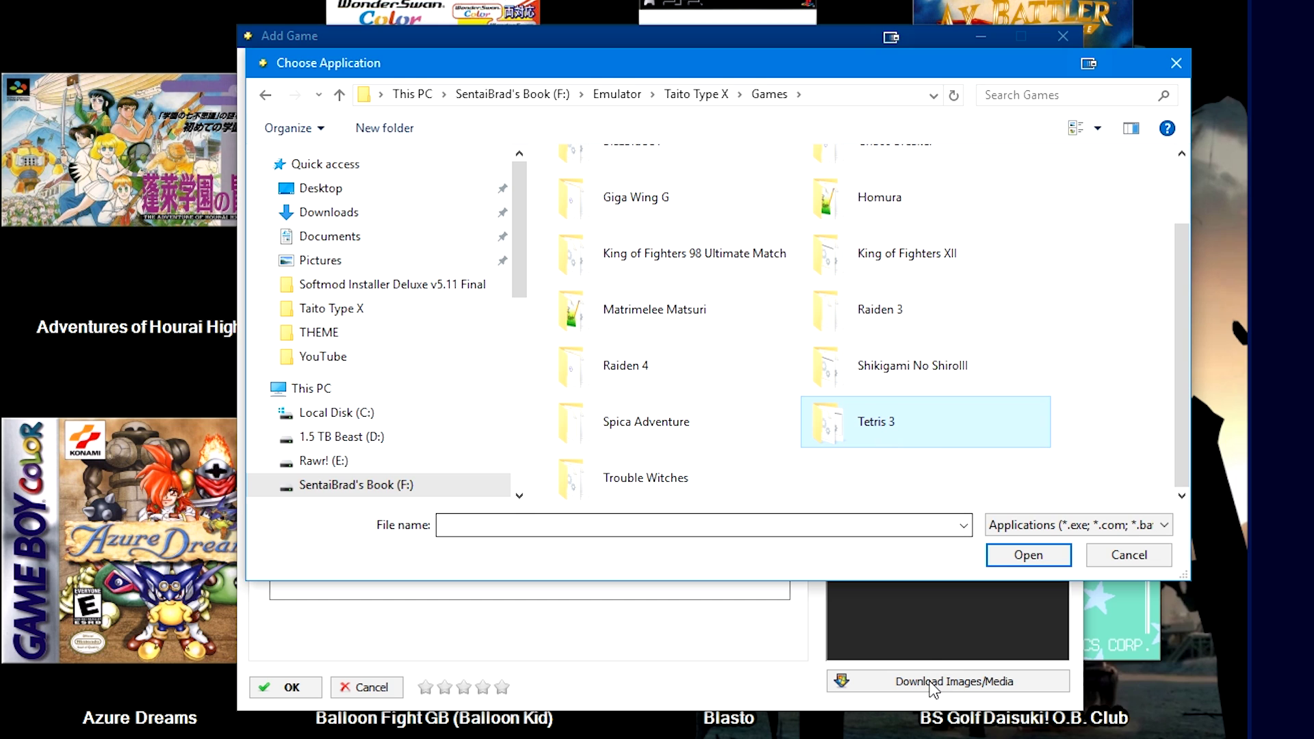
double_click(917, 434)
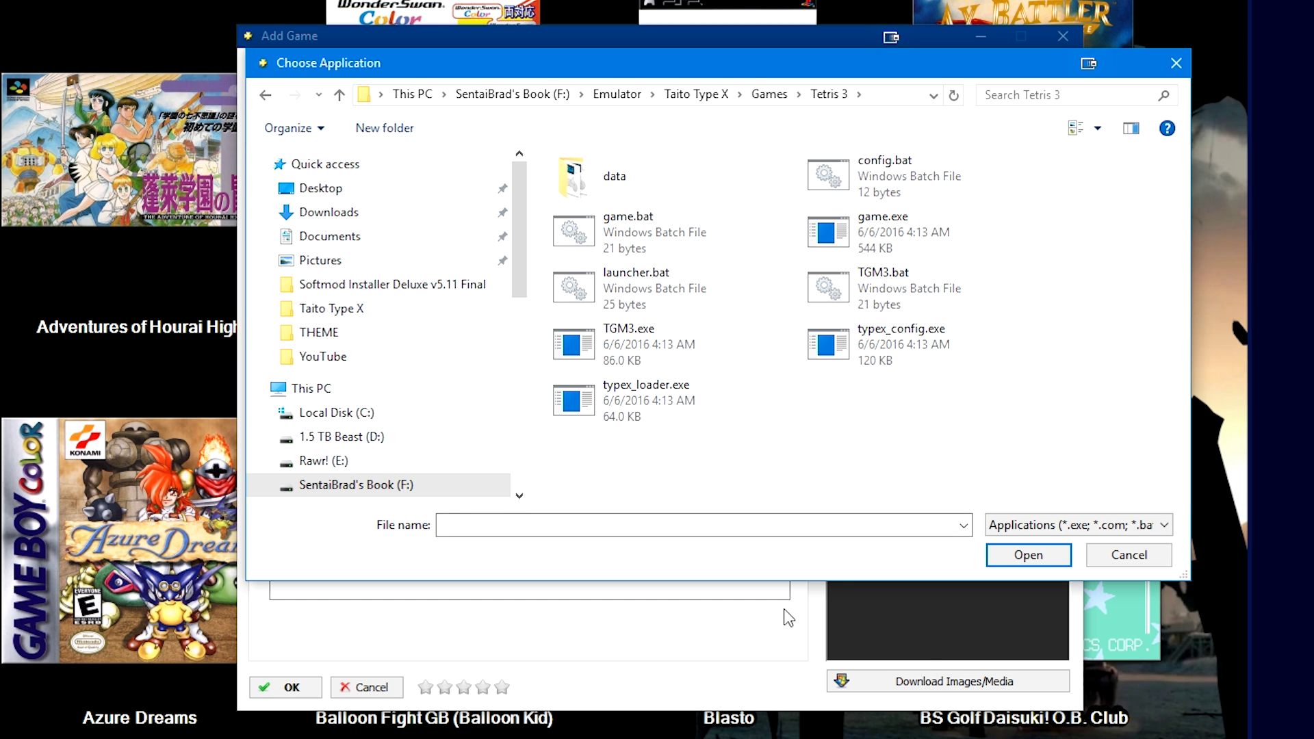
double_click(682, 232)
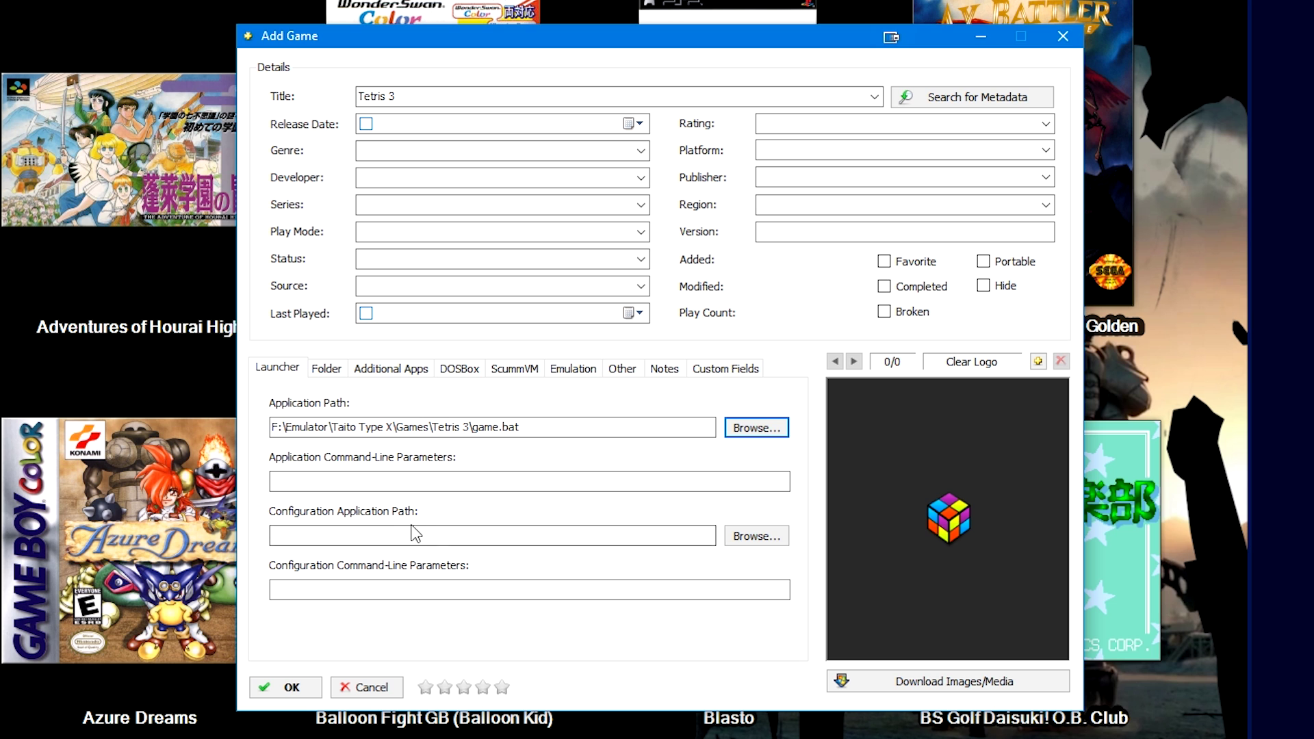
Step: Set the configuration application path to config.bat in the Tetris 3 folder, and search for metadata for the game
click(756, 536)
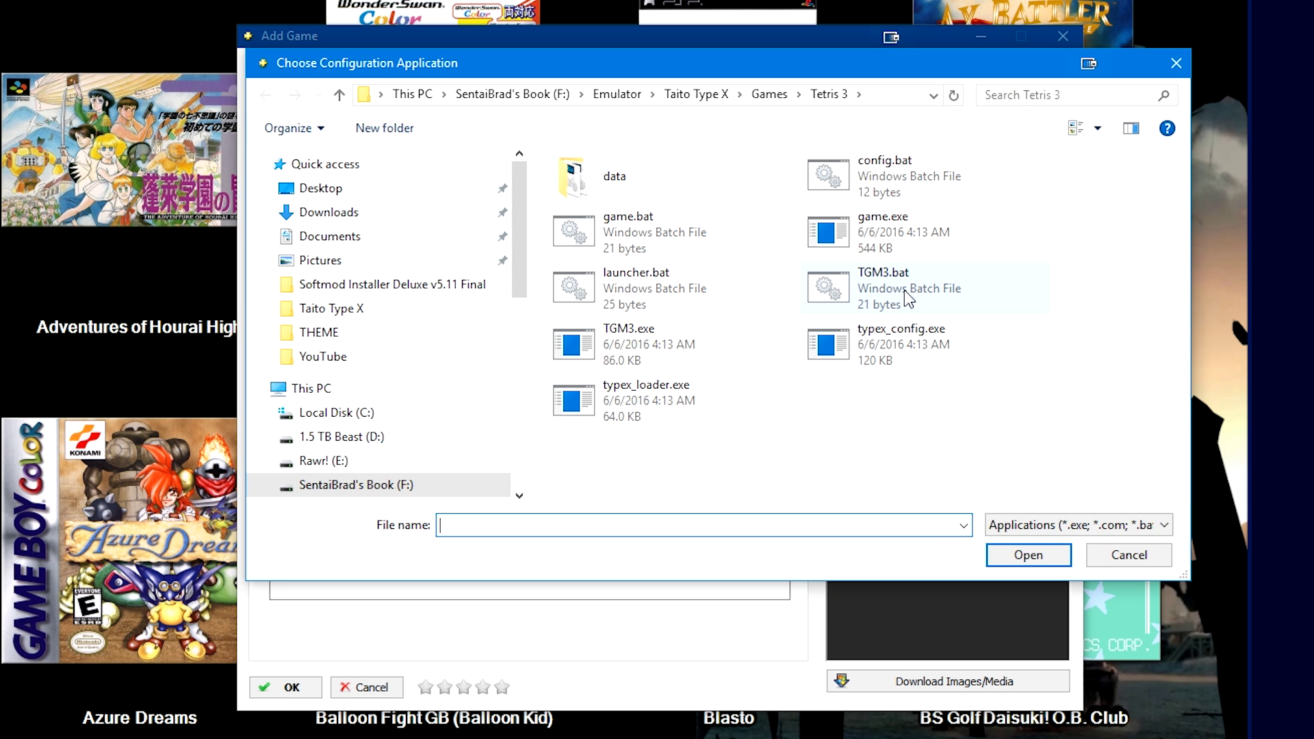
double_click(910, 180)
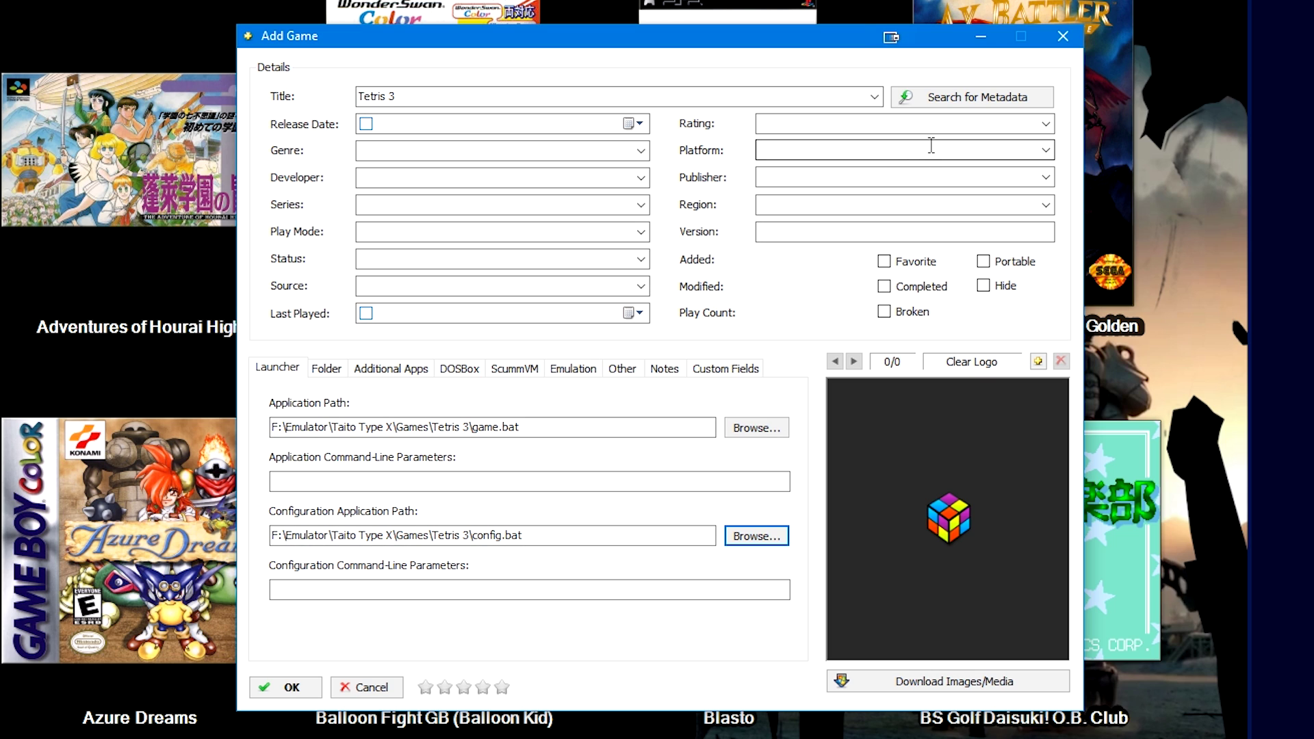
click(966, 93)
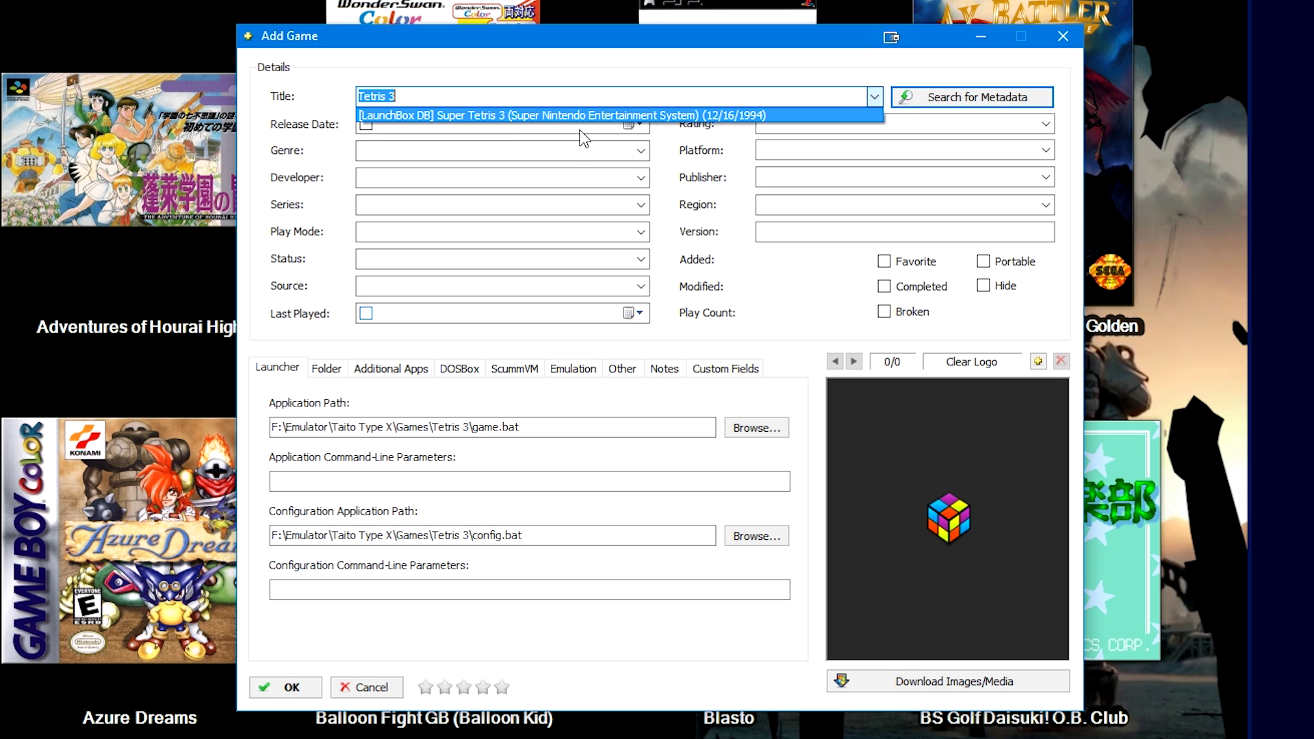
Step: Try Arcade as the platform for Tetris 3 and search for its metadata again
click(763, 140)
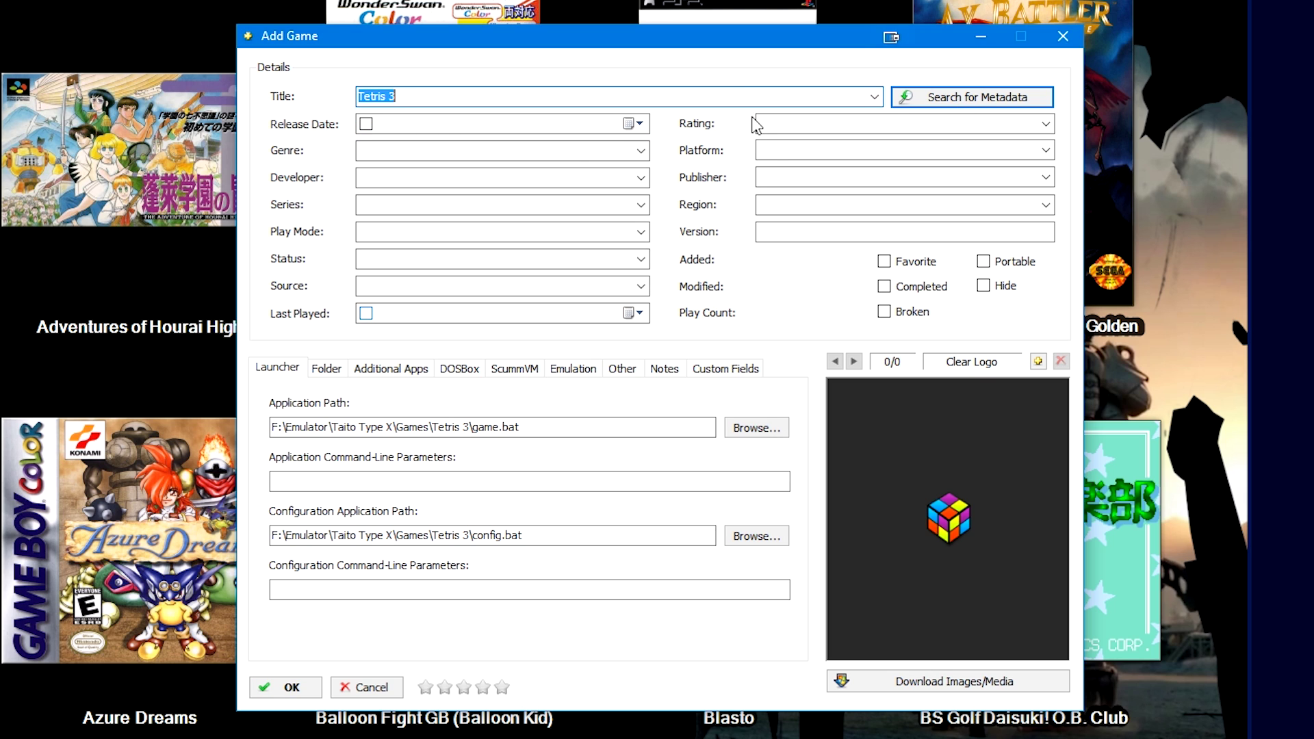
click(811, 155)
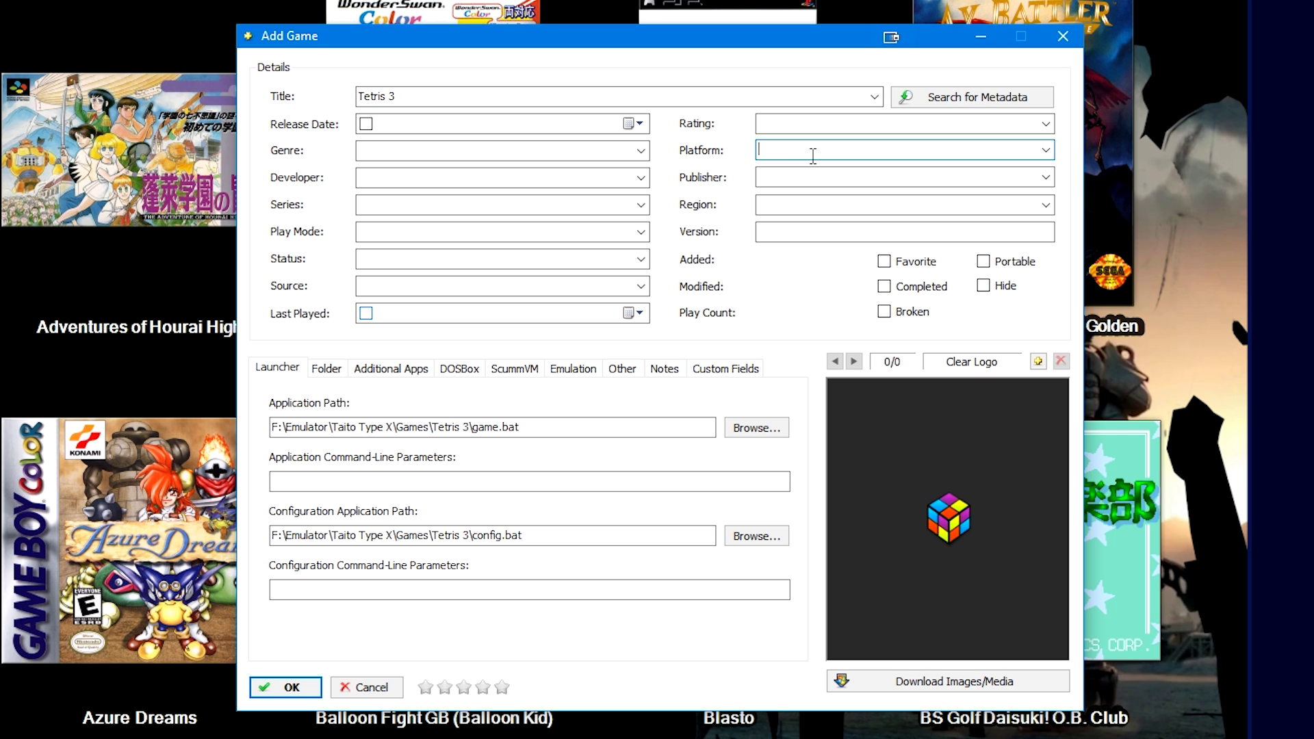
text(Arcade)
click(903, 101)
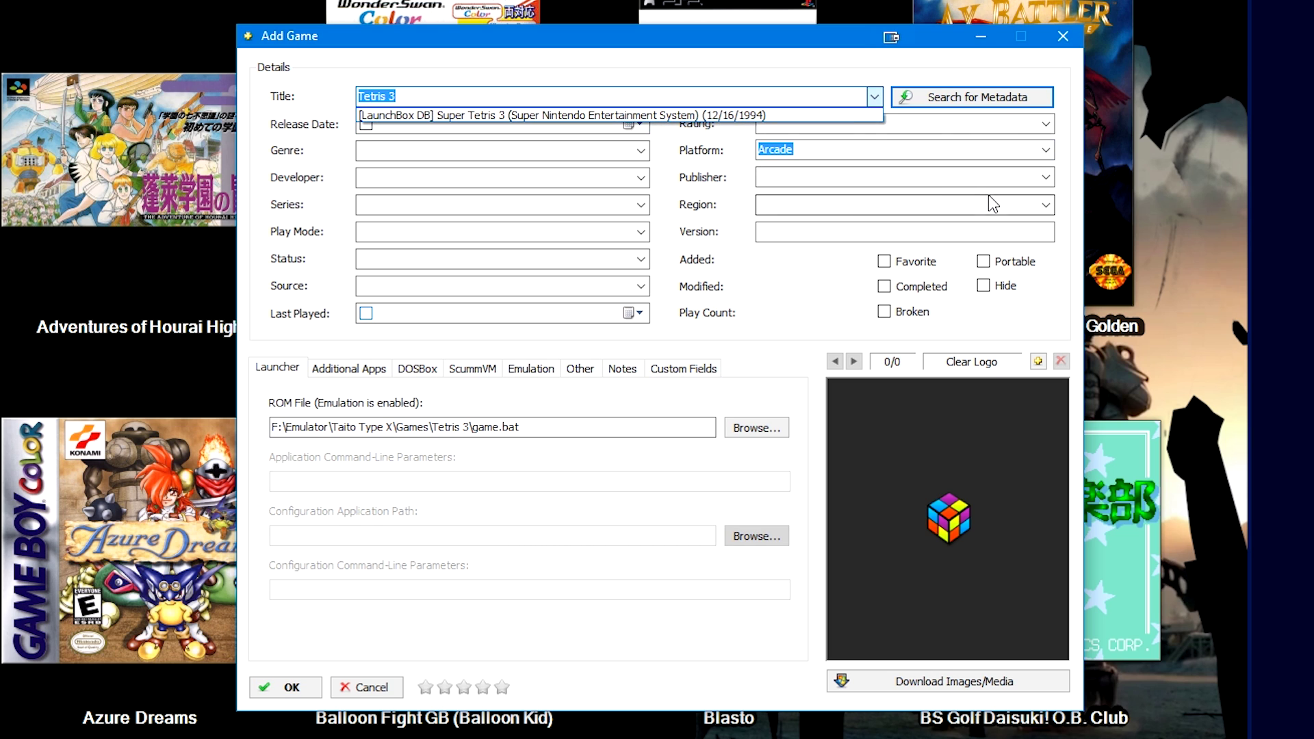
click(784, 77)
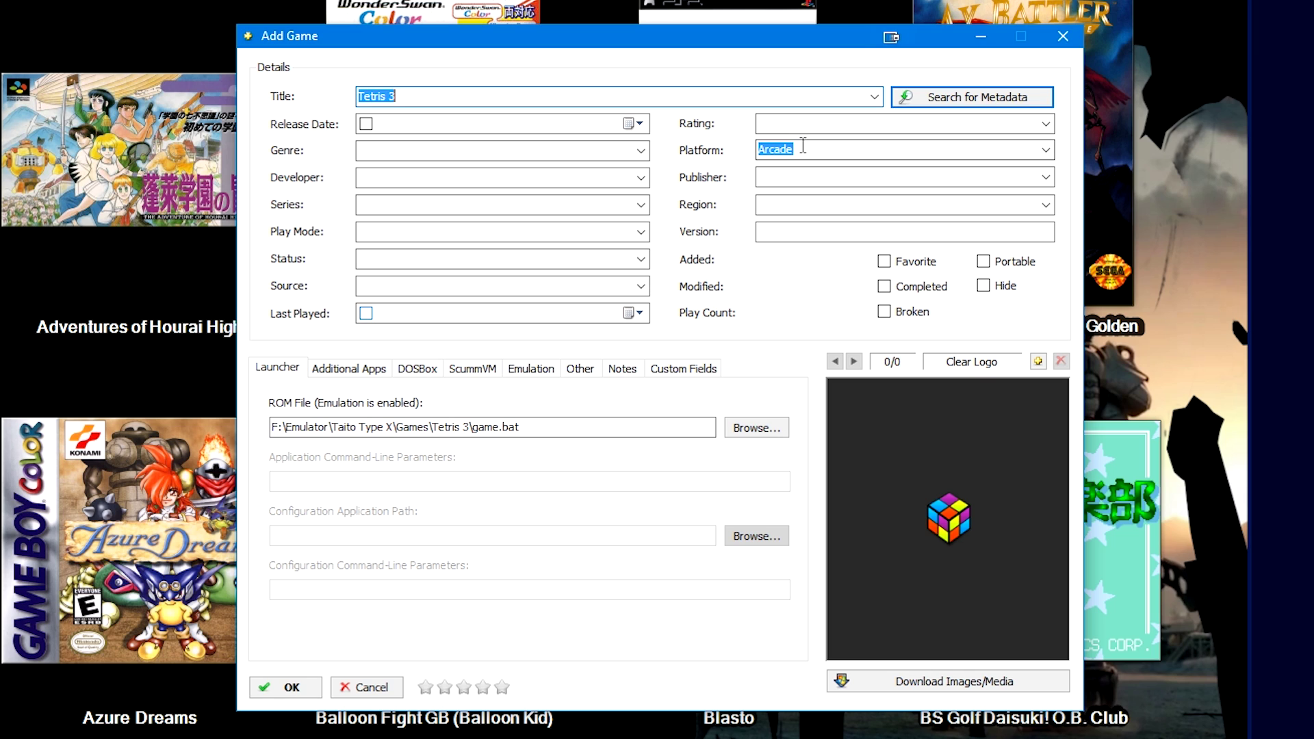
Step: Set the platform of Tetris 3 to Taito Type X
click(826, 148)
click(826, 148)
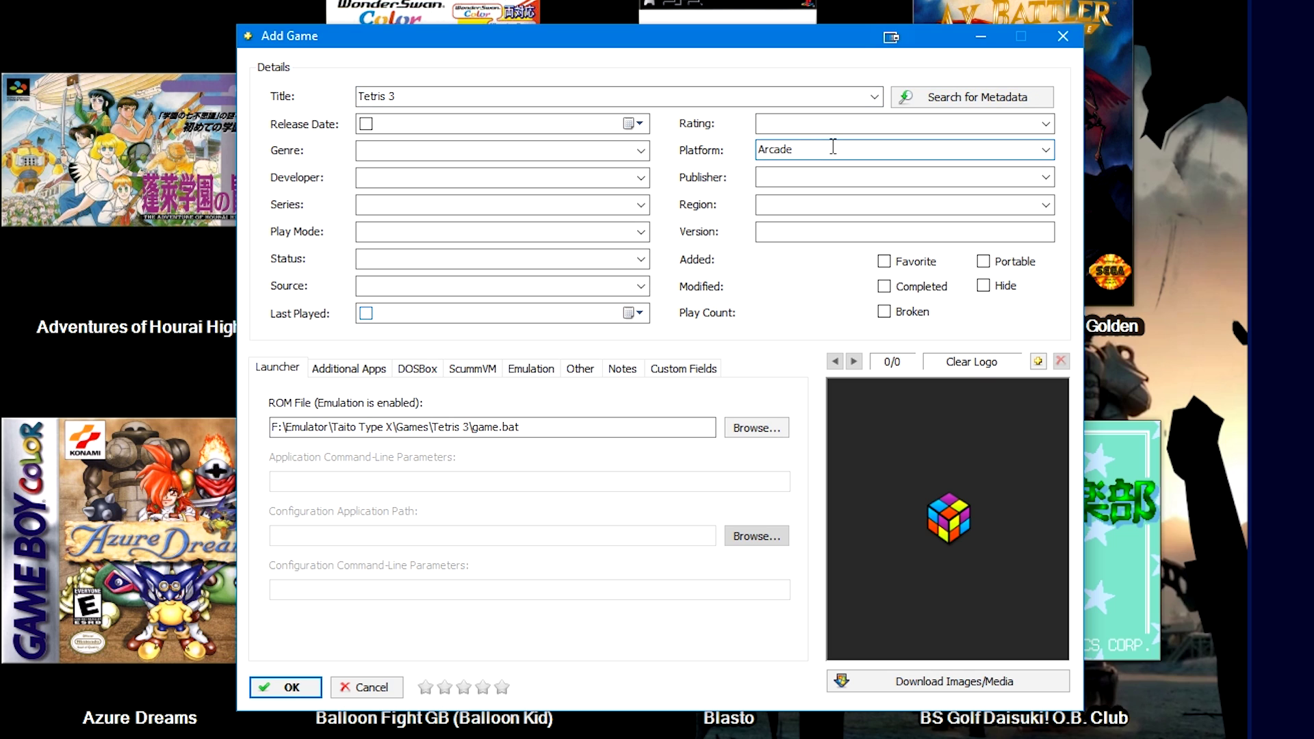
double_click(868, 148)
text(Taito Type X)
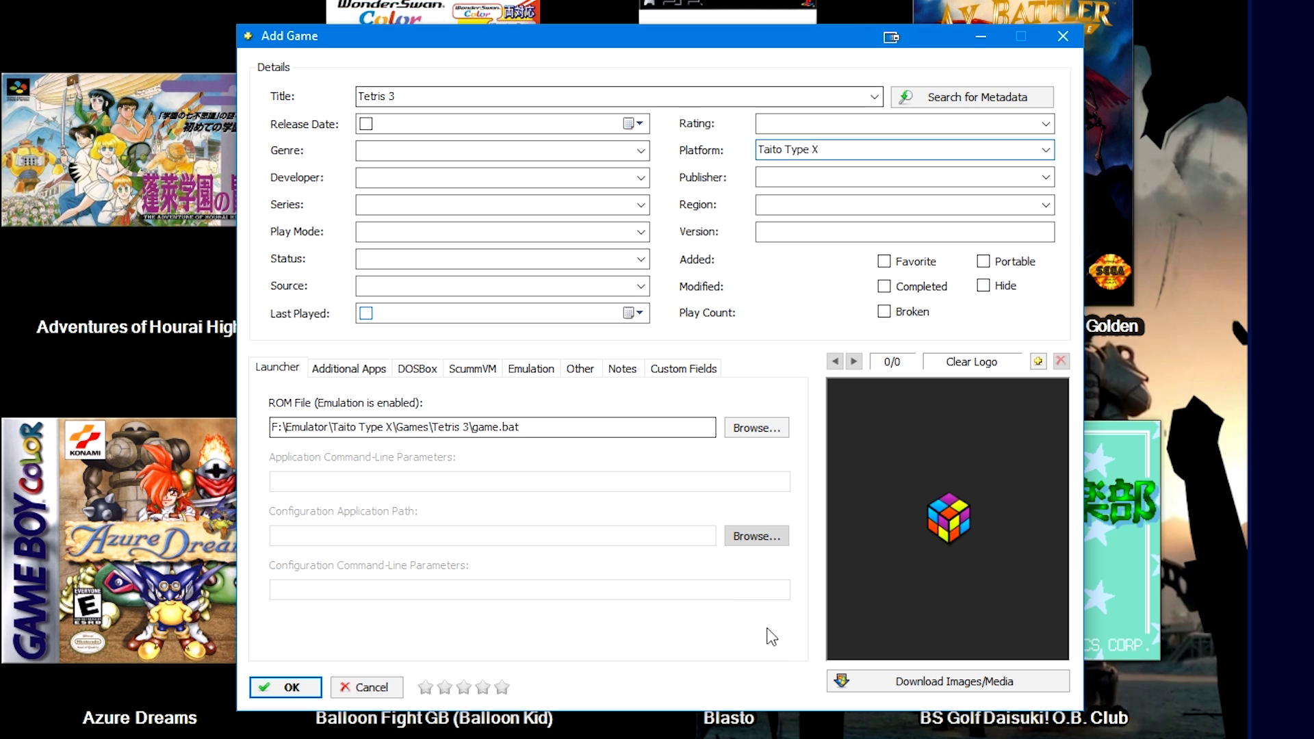
Step: Check which images and media the LaunchBox database and EmuMovies offer for Tetris 3
click(893, 682)
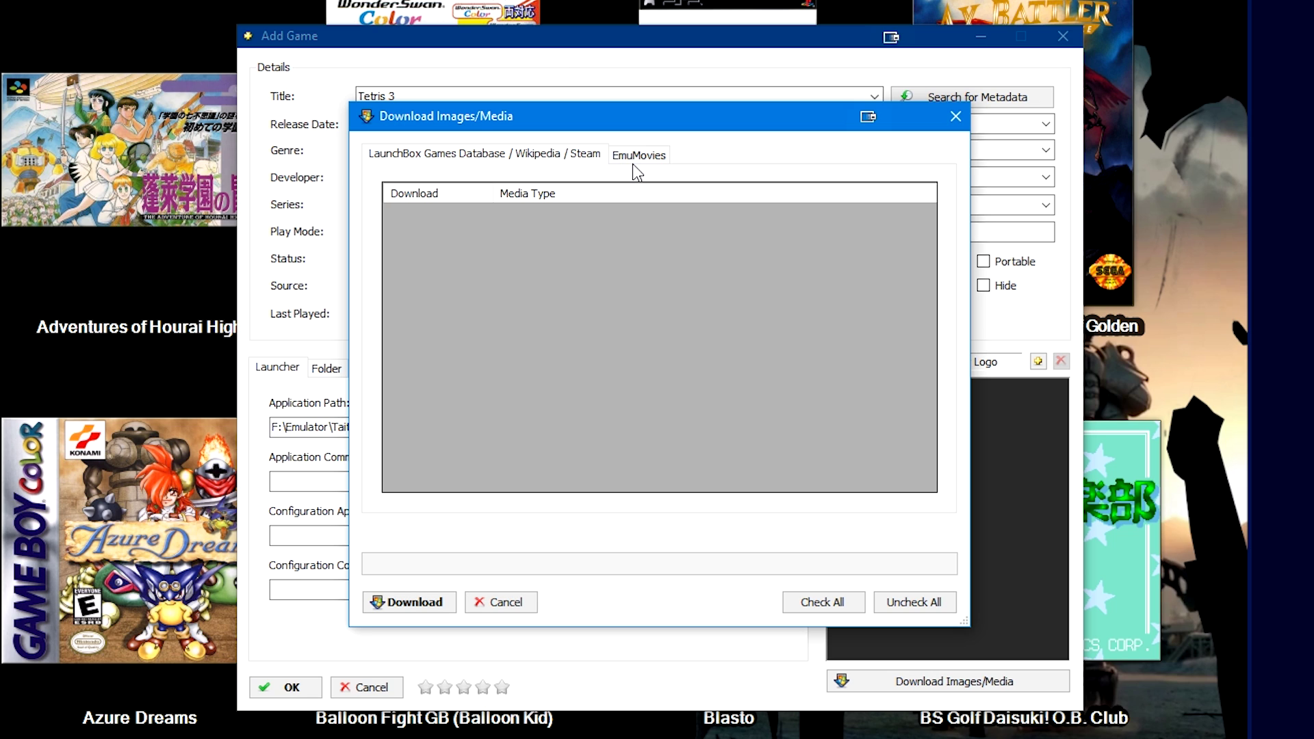
click(635, 152)
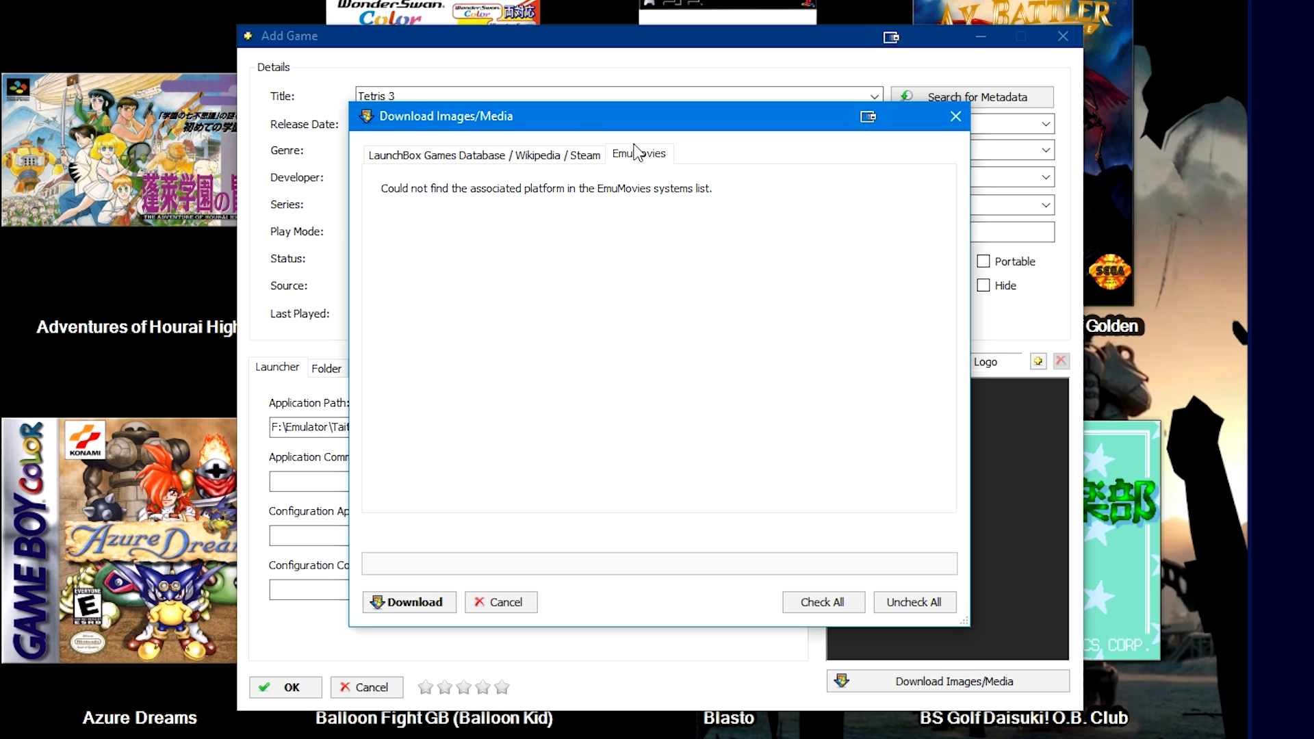
click(953, 118)
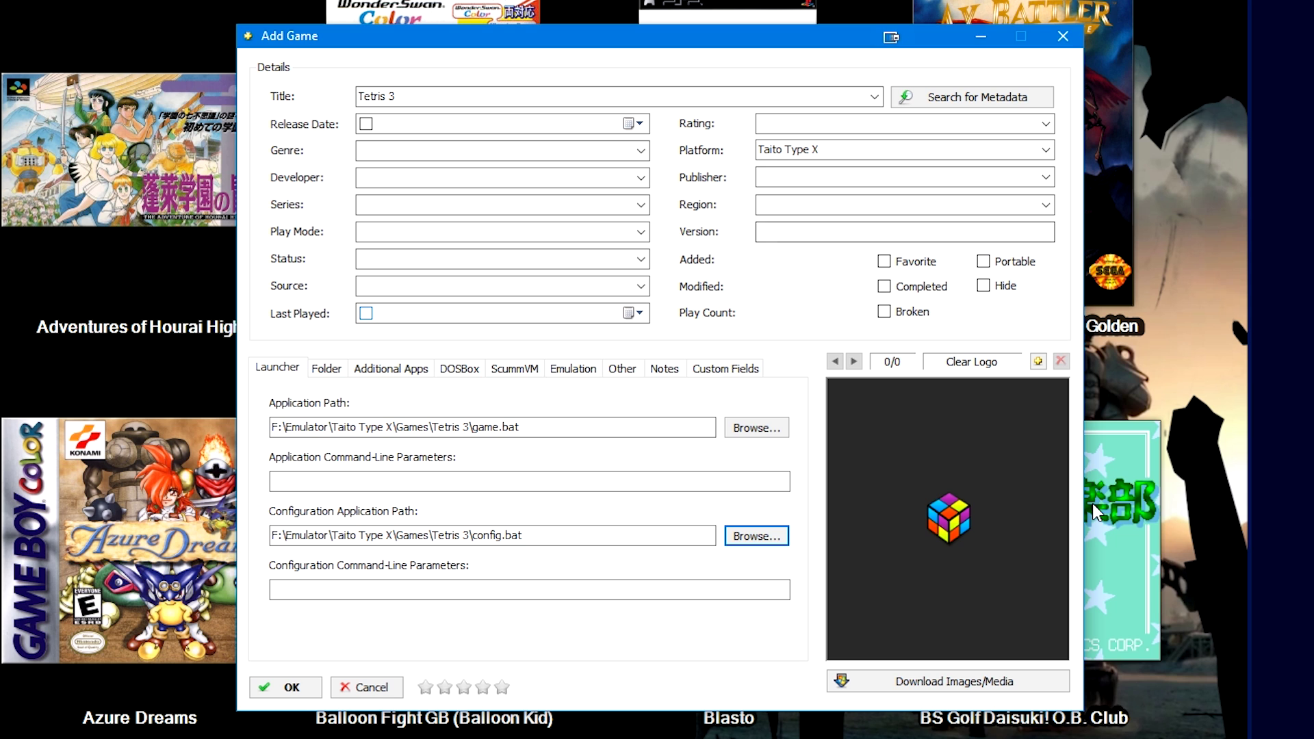
Step: Try to choose a Clear Logo image for Tetris 3 from the Taito Type X images folder
double_click(925, 479)
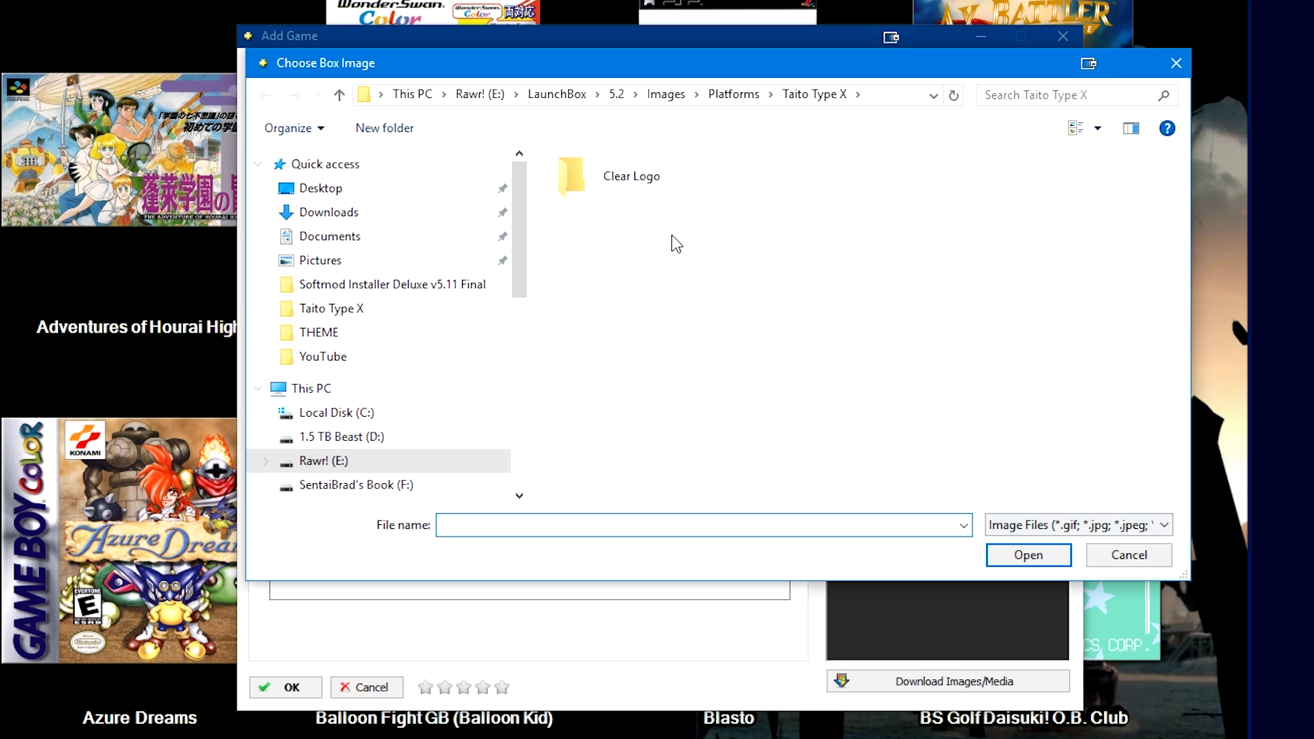
double_click(677, 191)
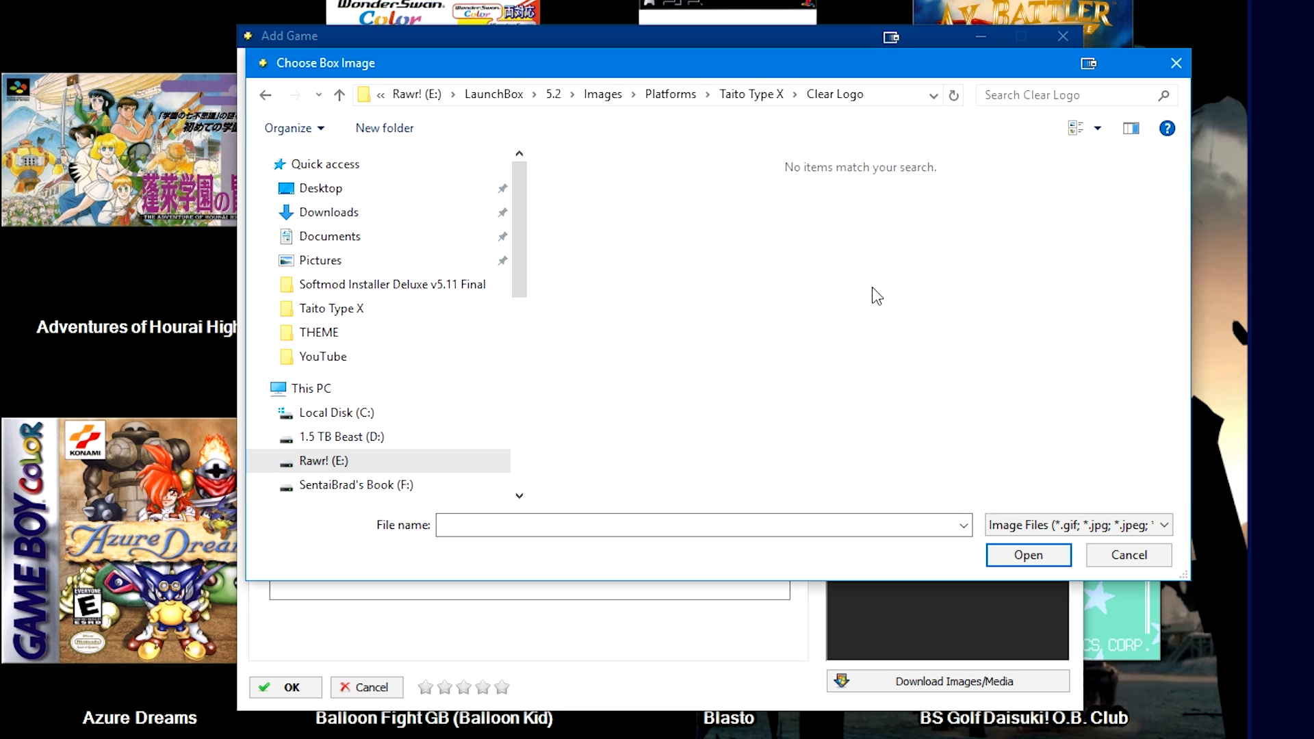
click(1151, 565)
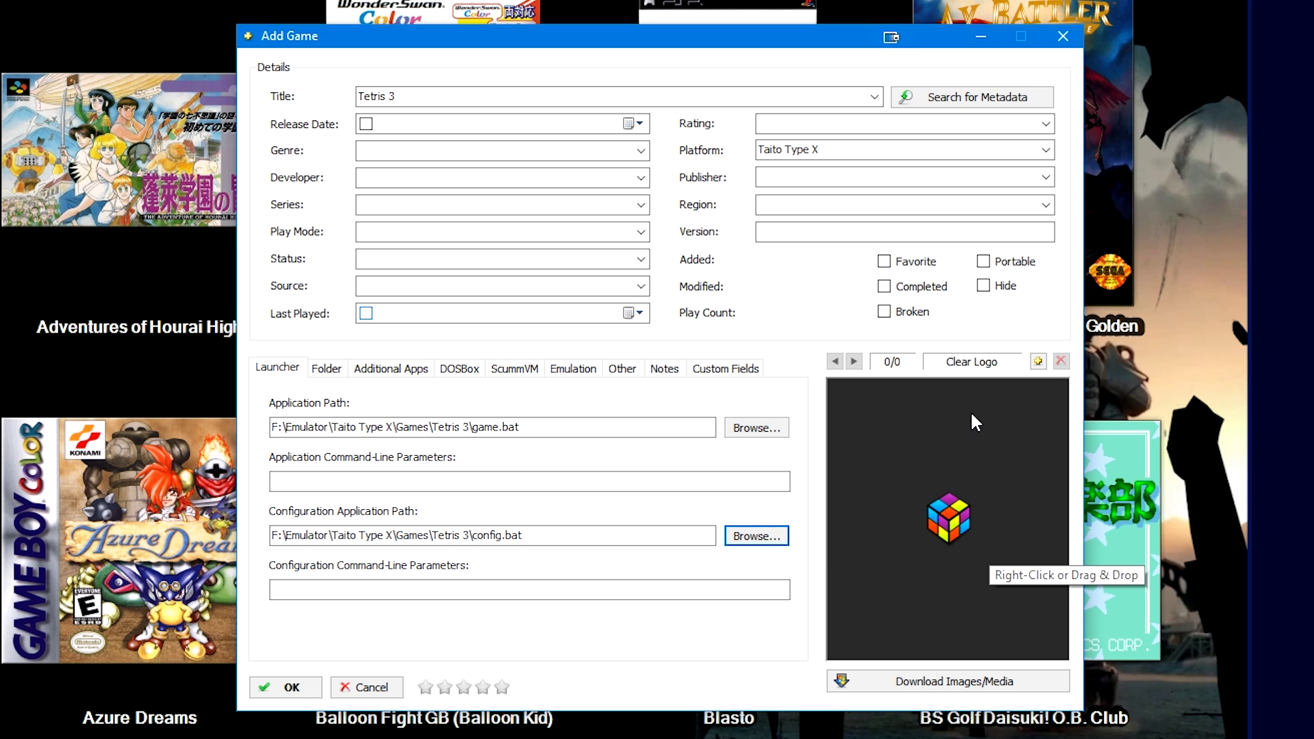
click(971, 410)
click(1127, 553)
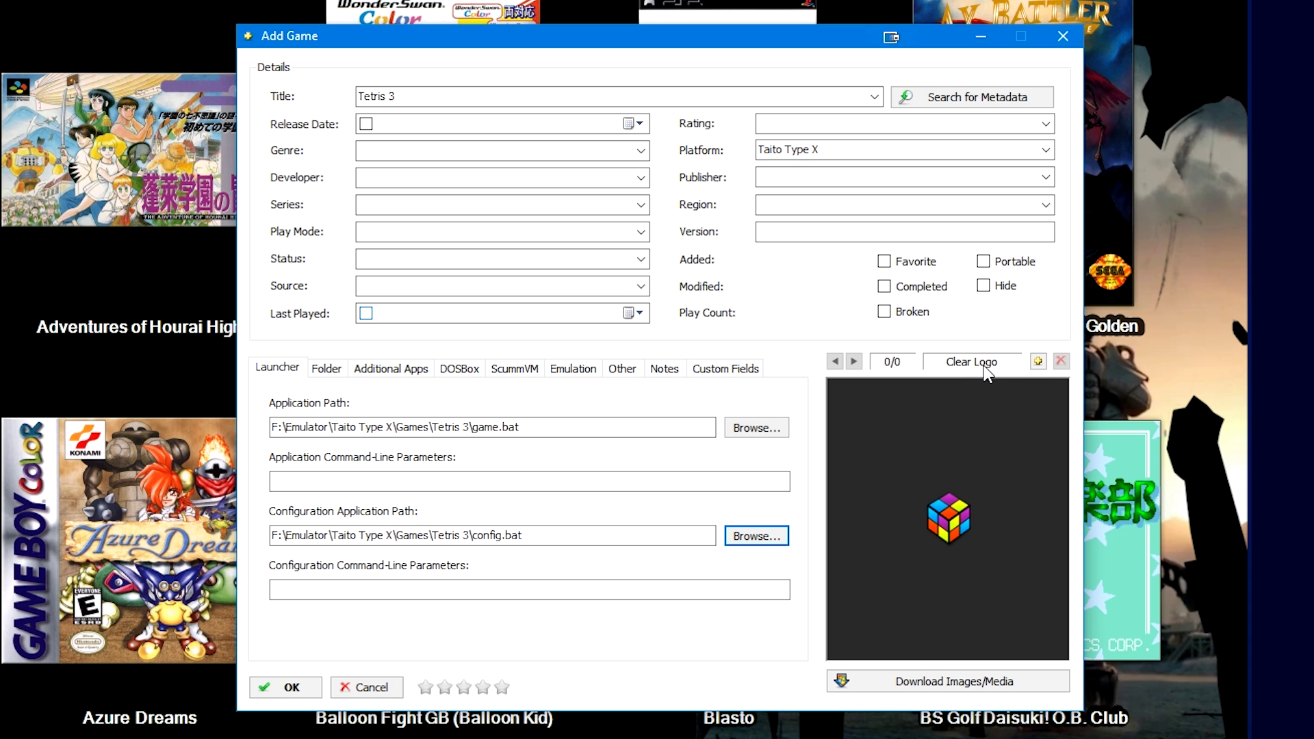
click(1038, 361)
Step: Save the Tetris 3 entry and show the games of the Taito Type X platform
click(290, 688)
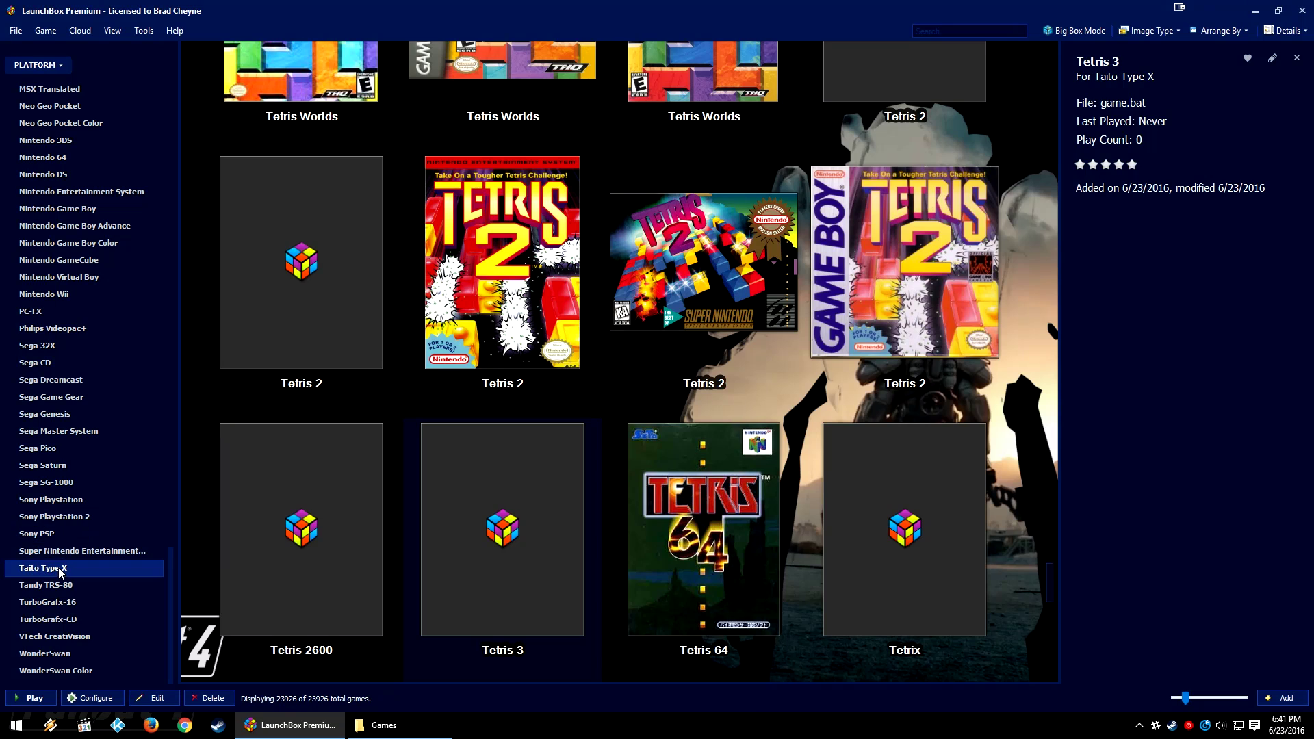
click(61, 572)
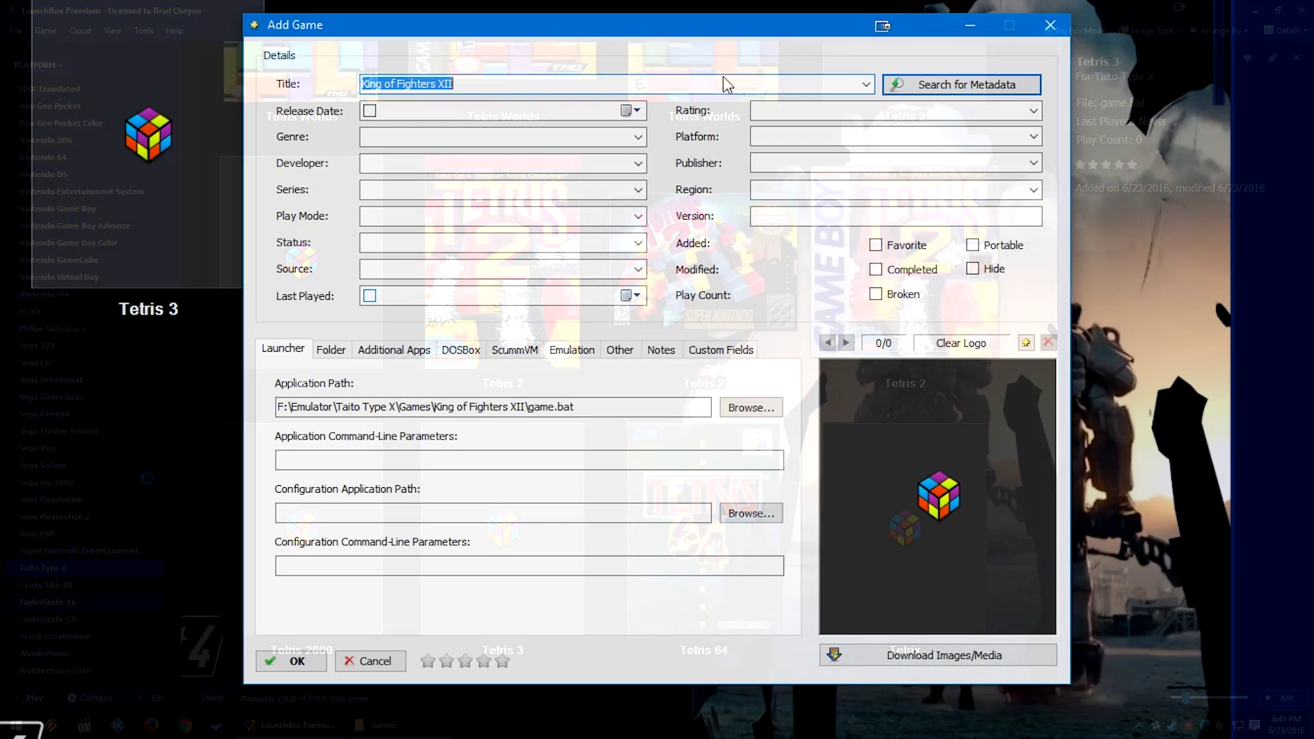
Step: Search for metadata for King of Fighters XII and apply the LaunchBox DB entry The King of Fighters XII (Arcade)
click(718, 86)
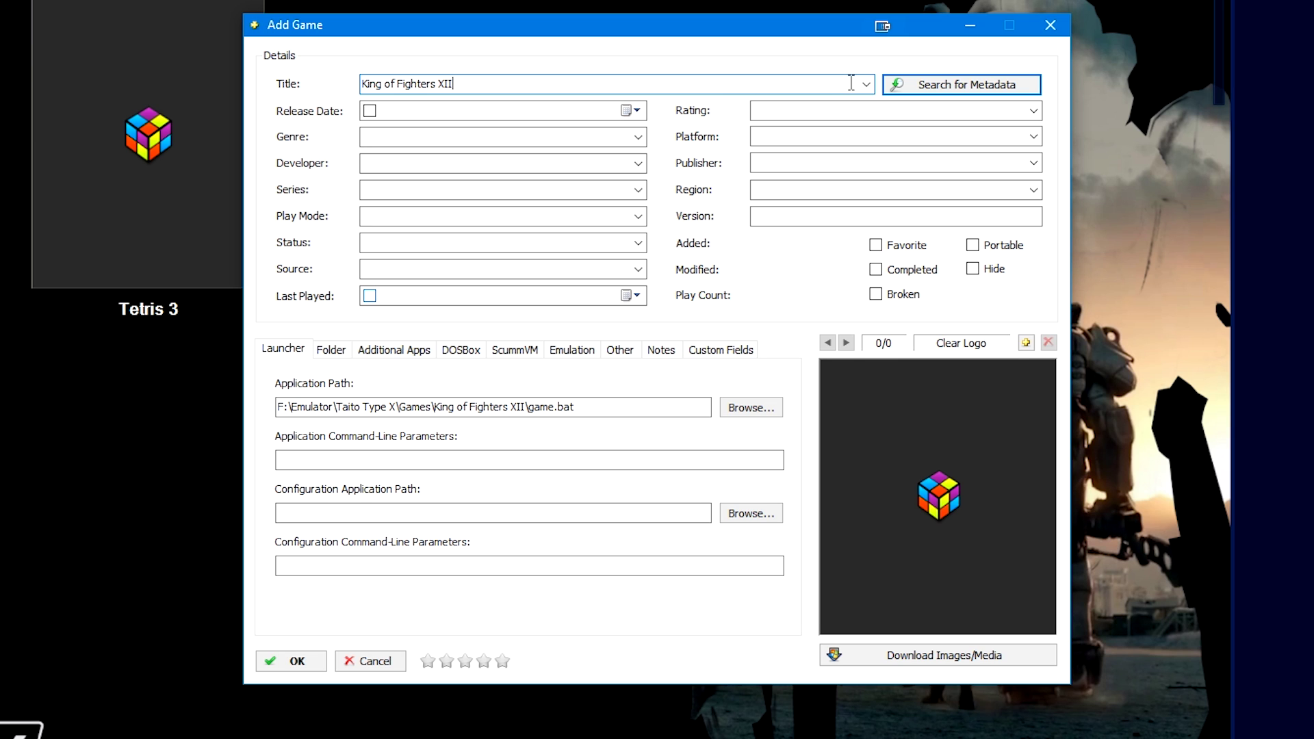
click(849, 137)
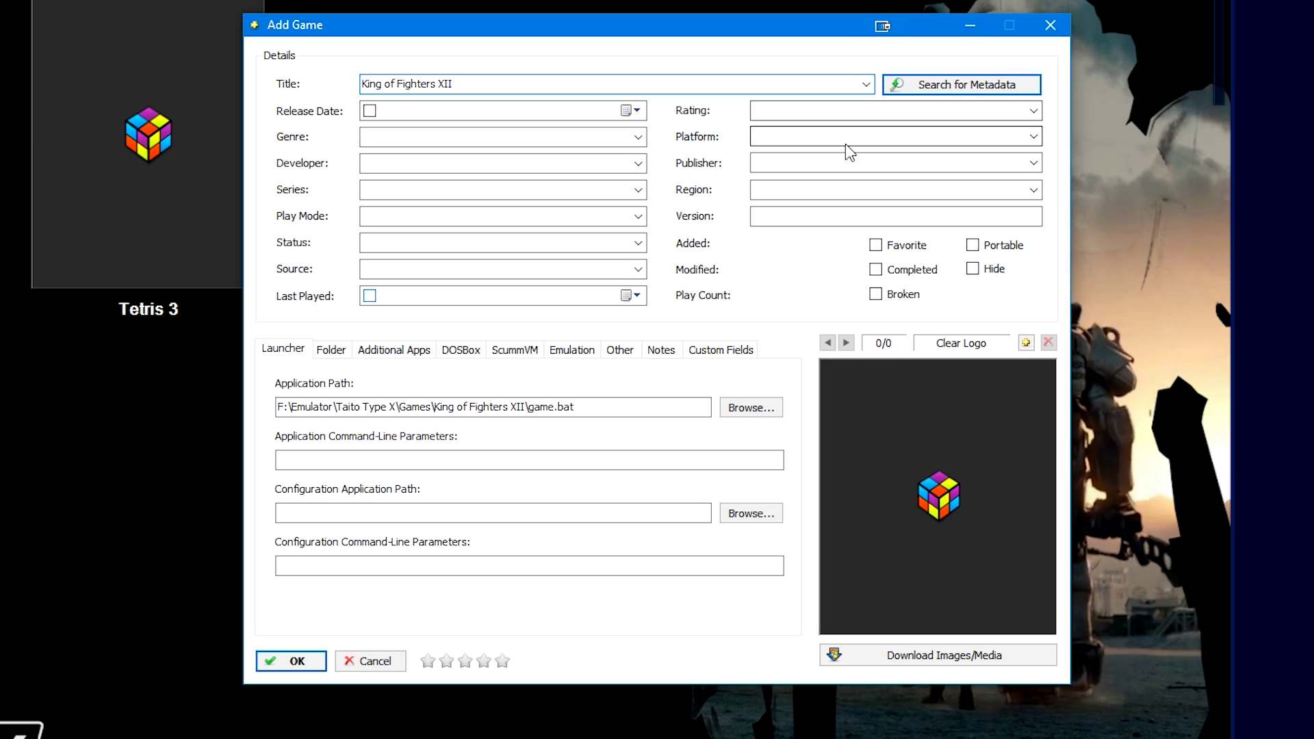
click(954, 81)
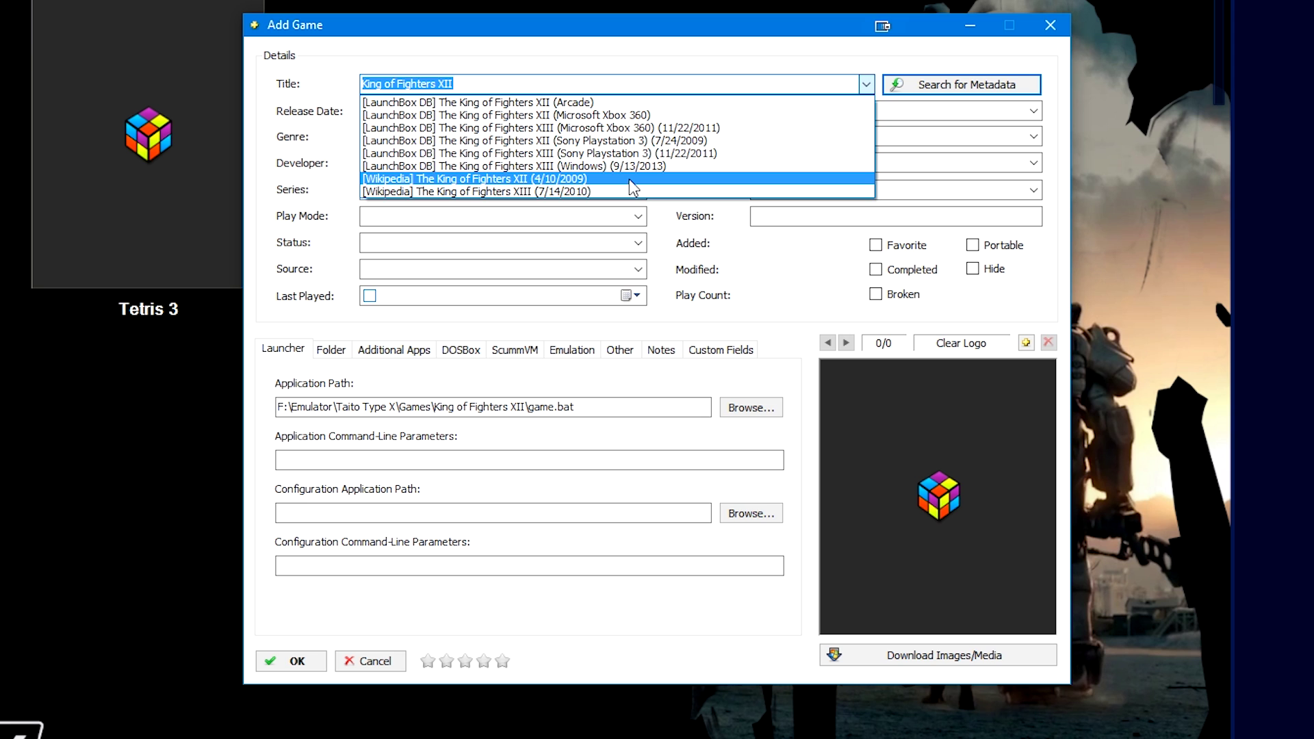
click(667, 102)
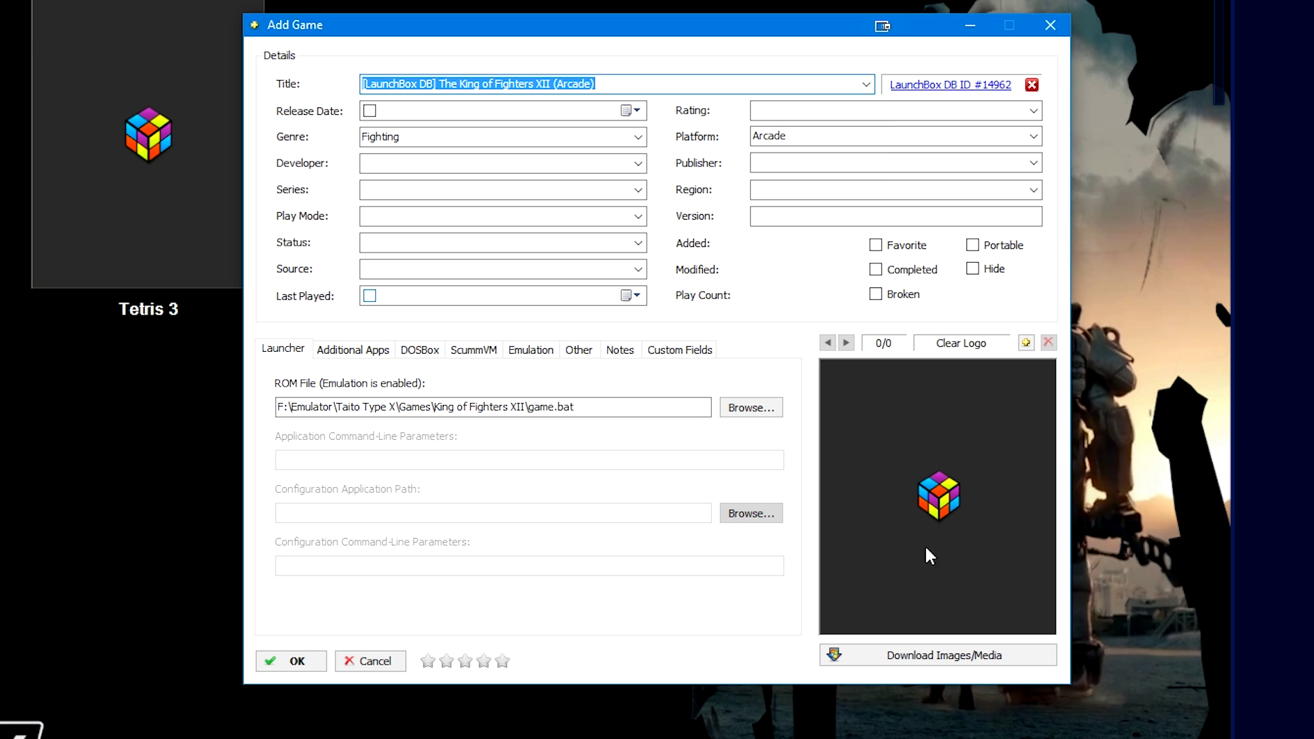
Step: Check the EmuMovies media for The King of Fighters XII, and download its front box and clear logo images
click(913, 649)
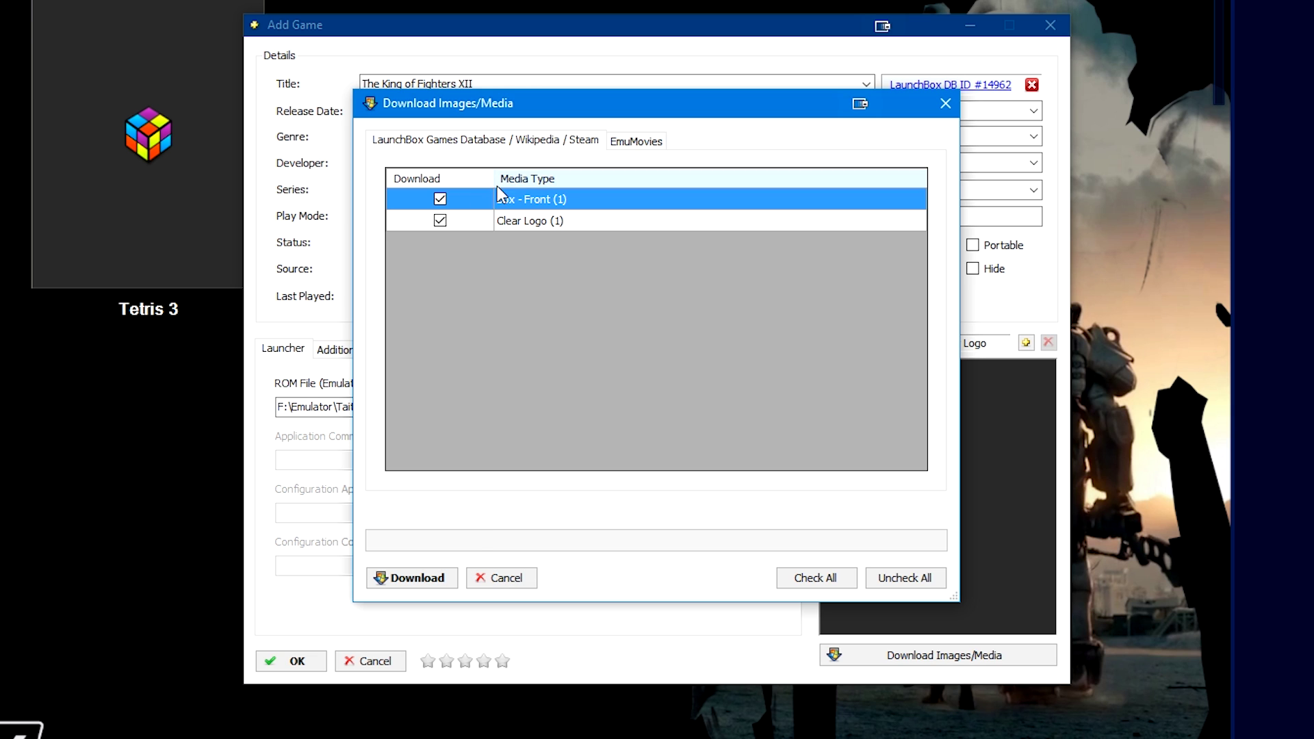
click(623, 143)
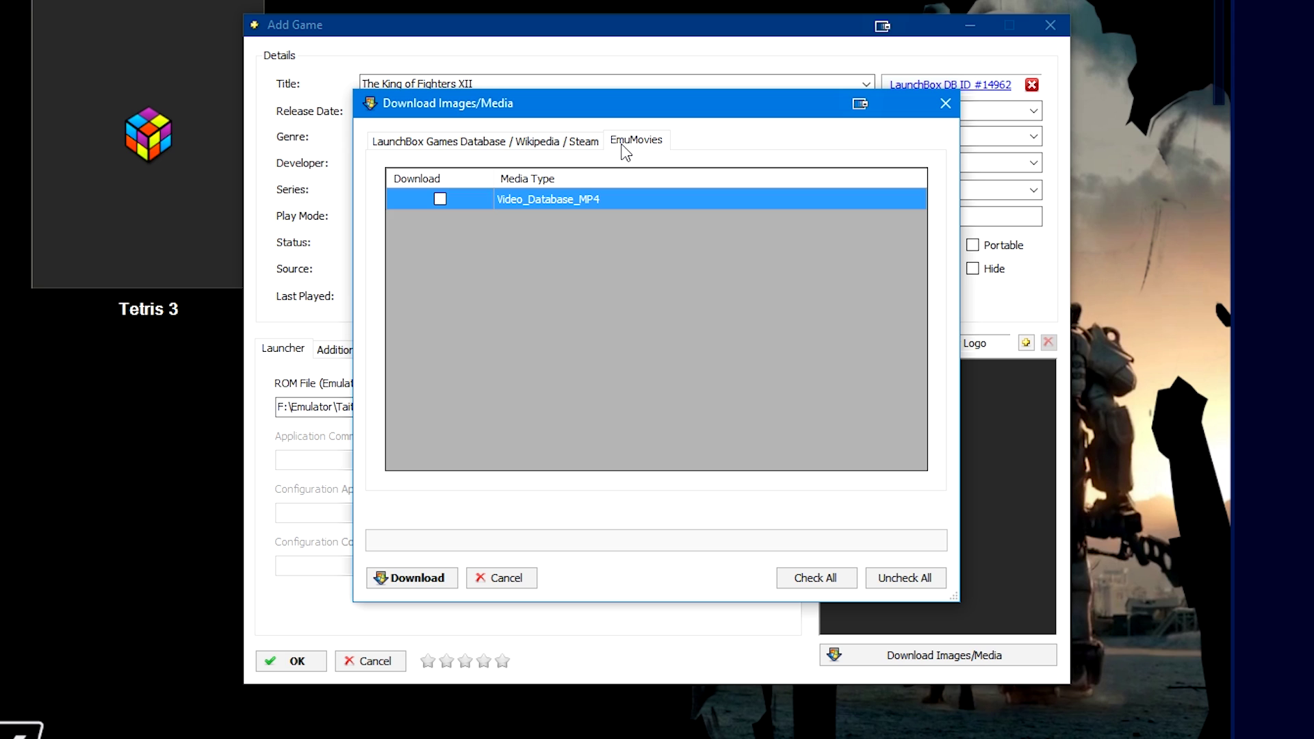
key(Return)
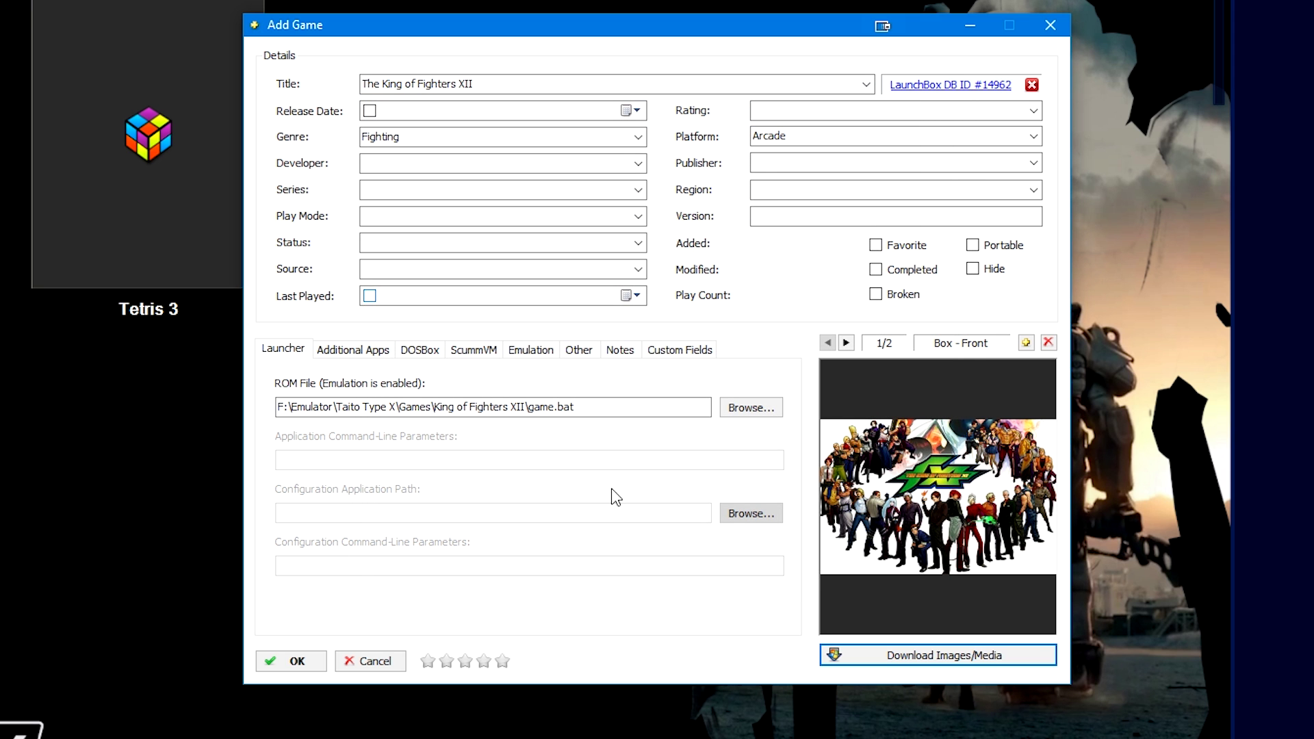
Step: Set the platform of The King of Fighters XII to Taito Type X and save the game
click(807, 135)
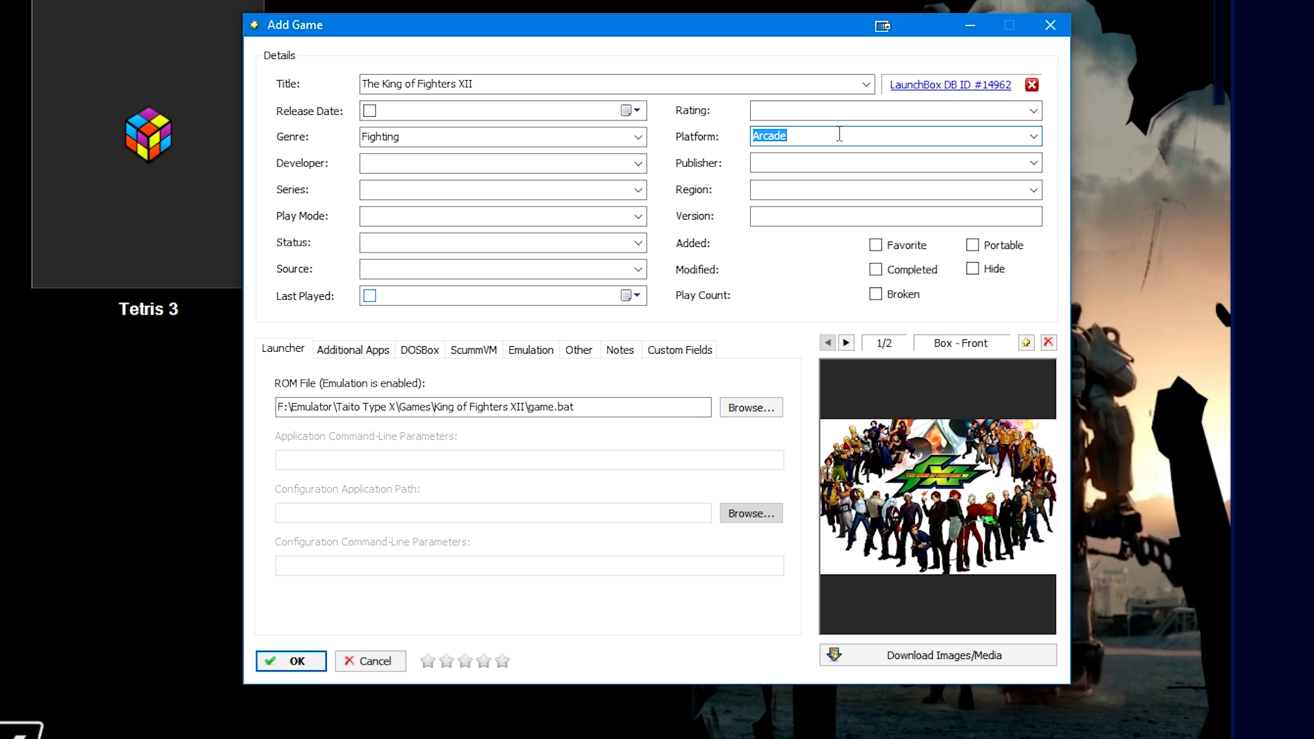
text(Taito Type X)
key(Return)
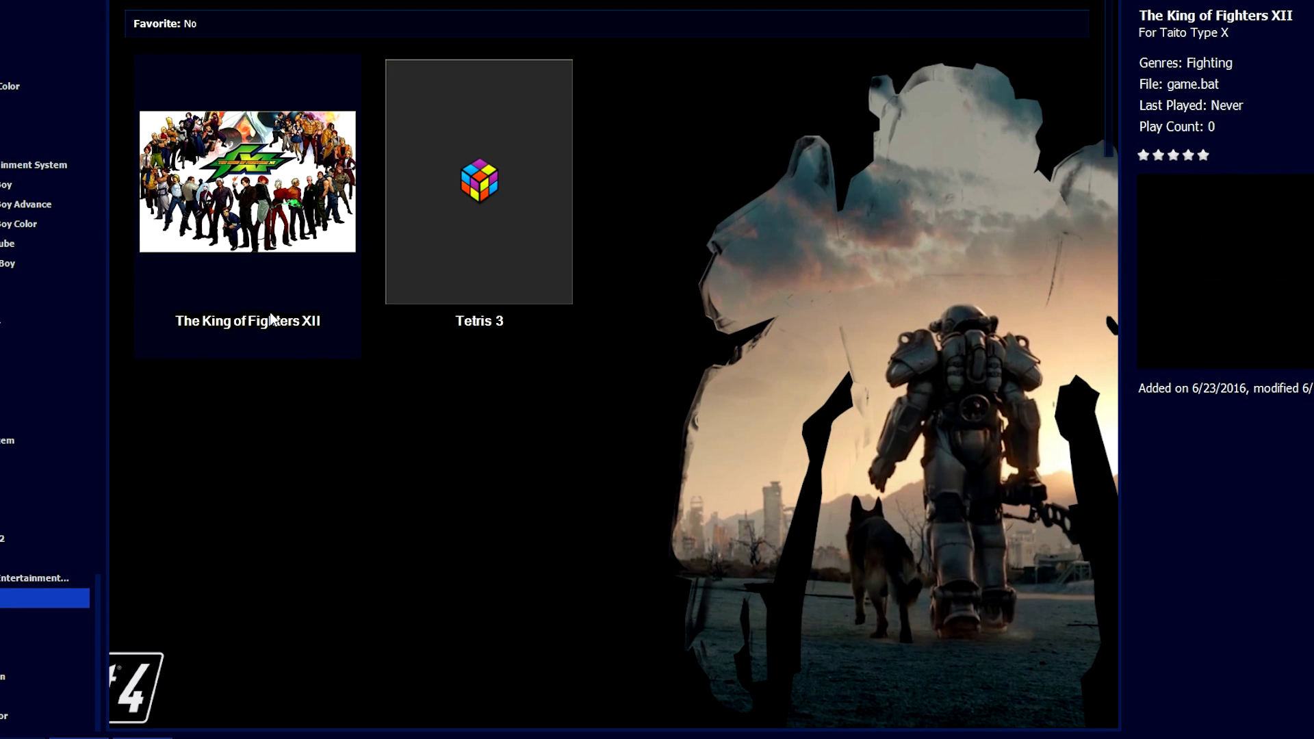
Step: Open The King of Fighters XII for editing and review its front box and clear logo images
key(ctrl+e)
click(808, 348)
click(794, 349)
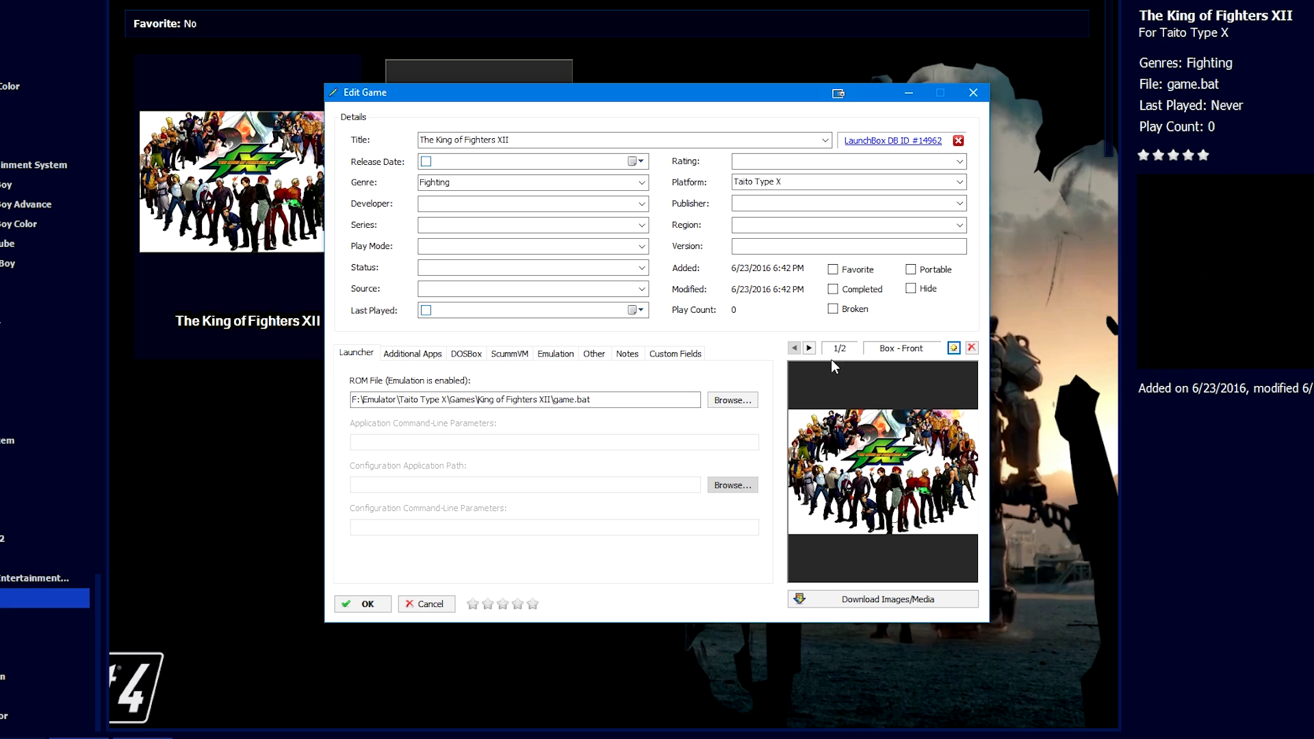
click(811, 348)
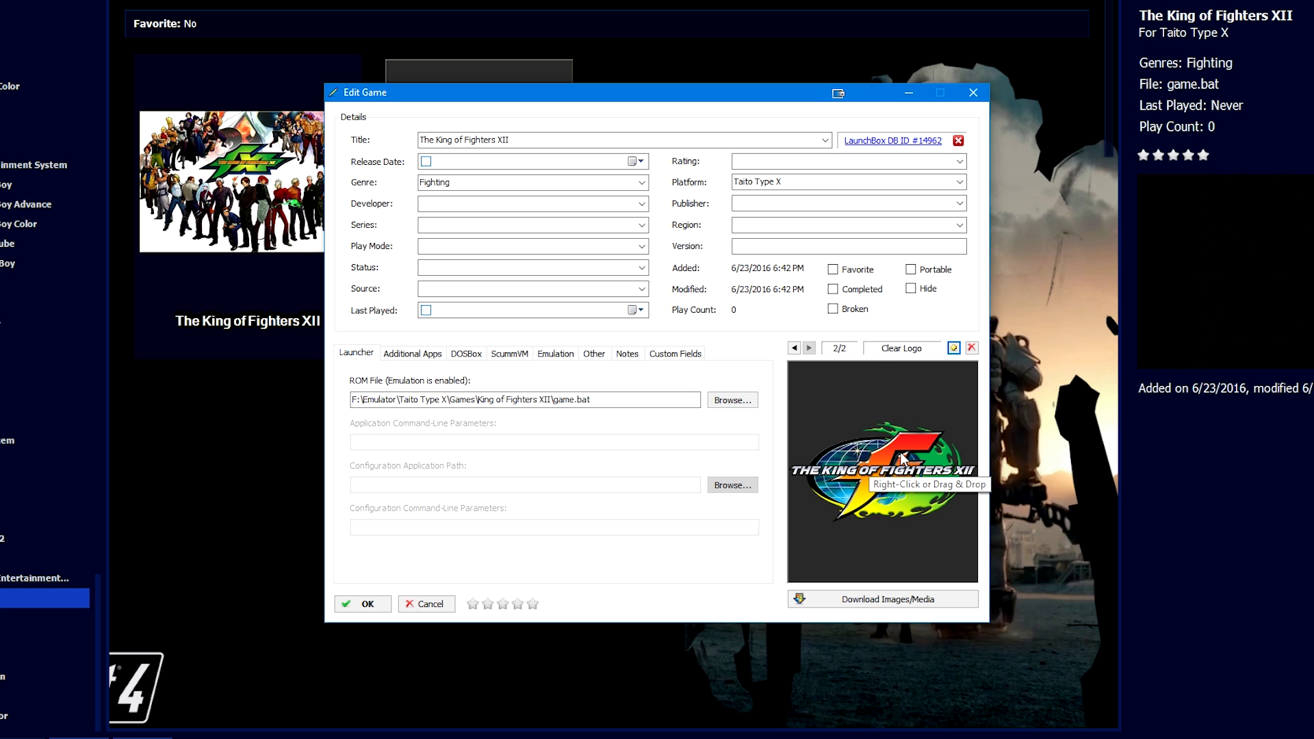
click(793, 349)
click(387, 605)
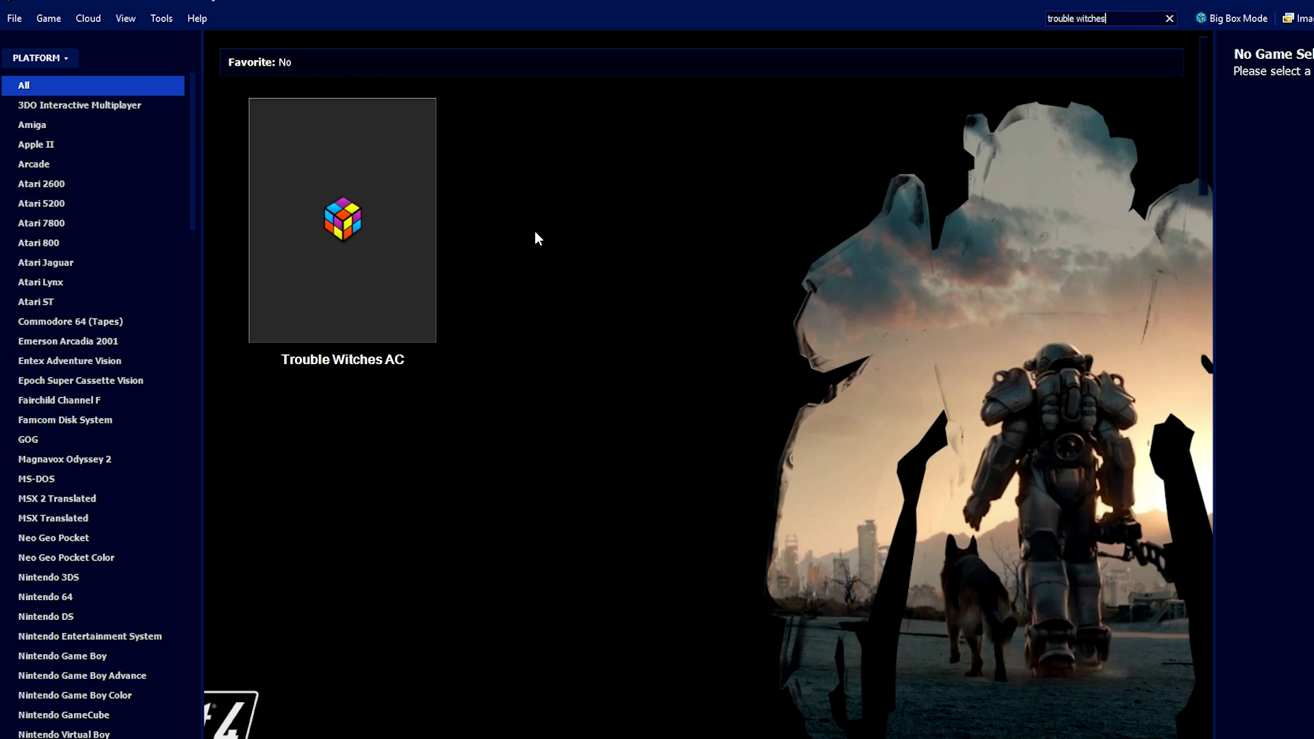
Step: Change the platform of Trouble Witches AC to Taito Type X and save the game
right_click(415, 259)
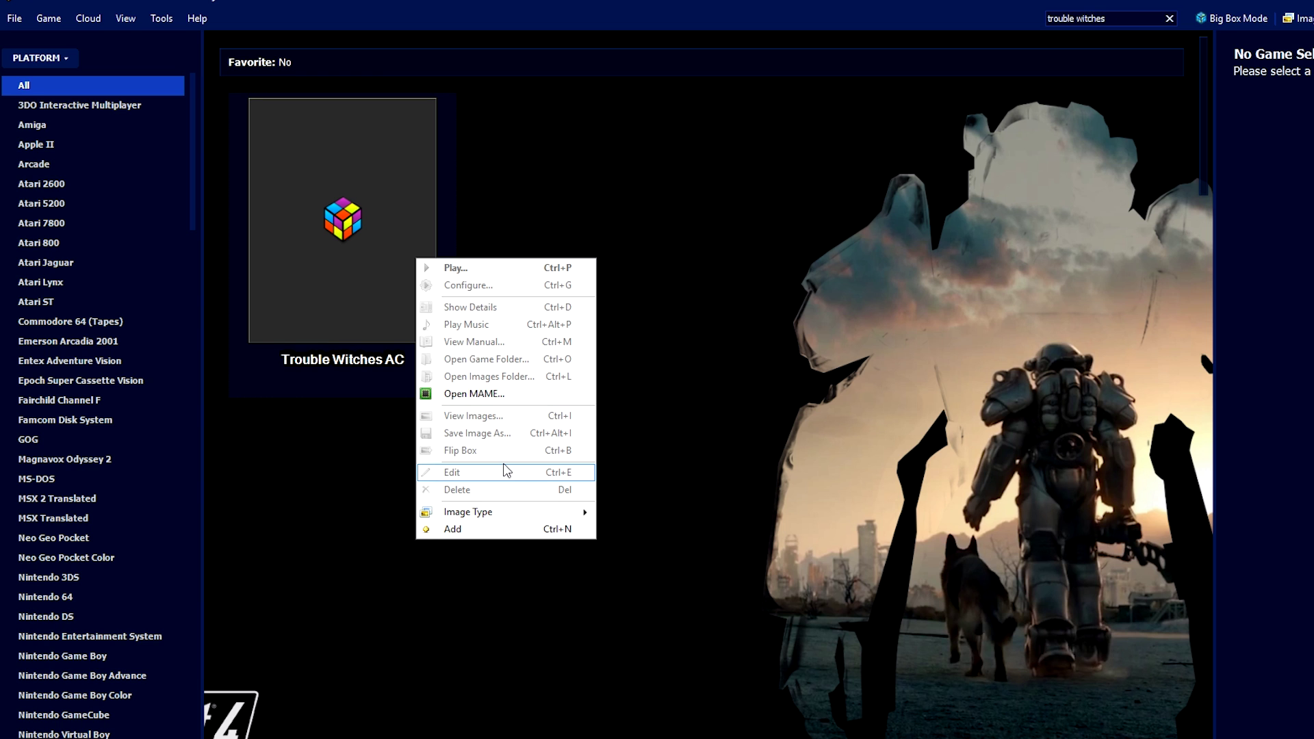
click(506, 471)
double_click(851, 218)
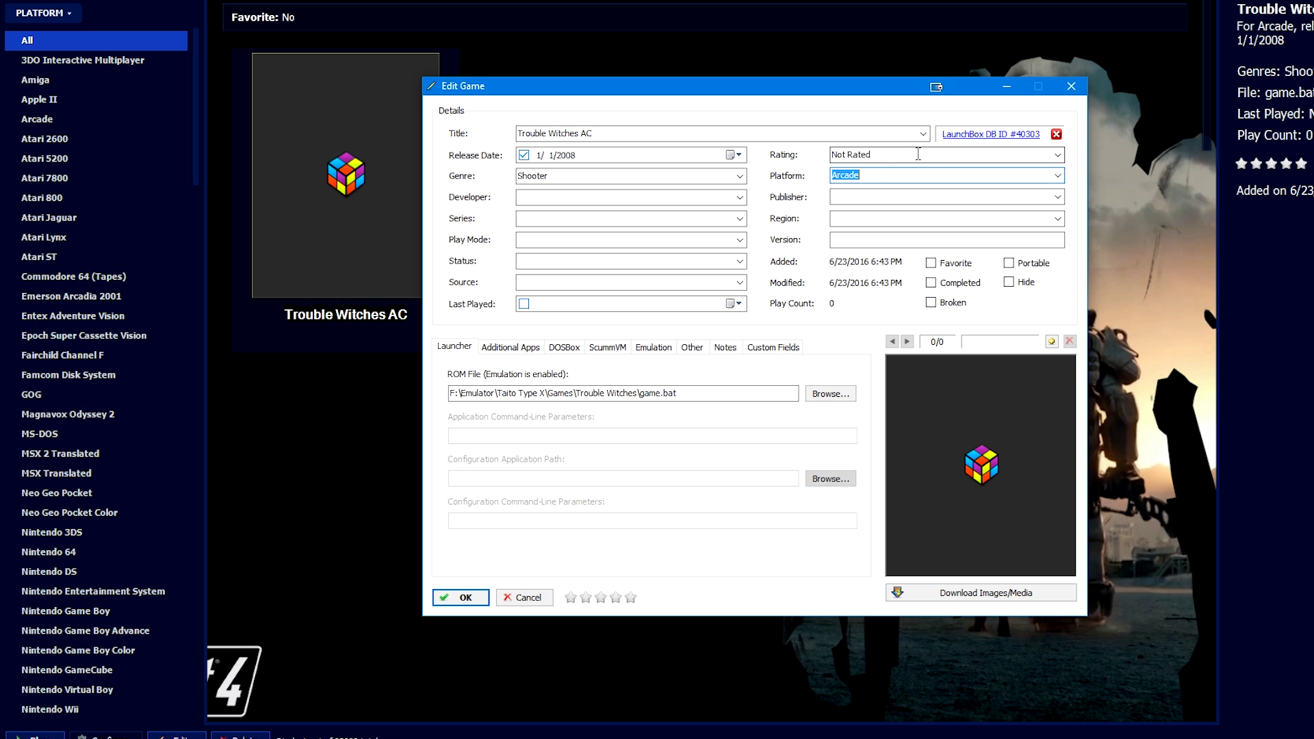
text(Taito Type X)
key(Return)
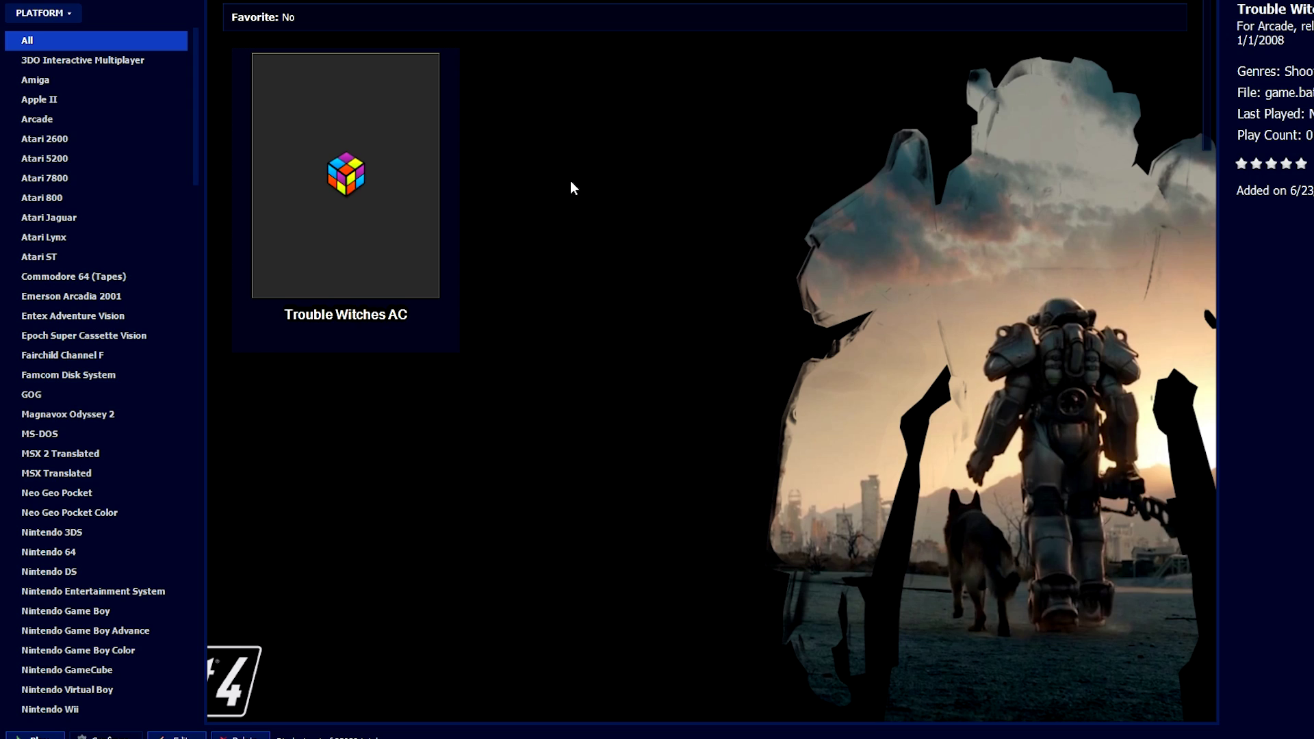
Step: Show all the games filed under the Taito Type X platform
scroll(106, 458, down, 5)
scroll(106, 458, down, 3)
click(96, 571)
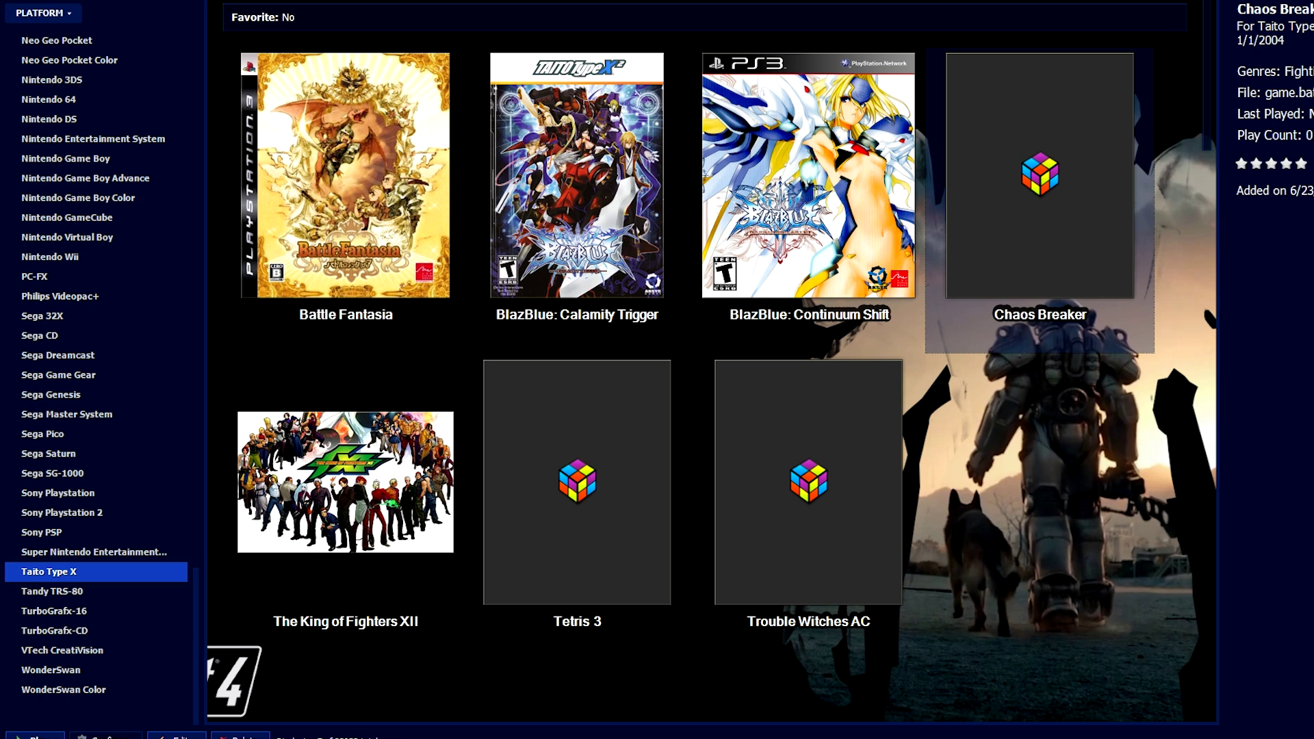
Step: Start adding a new game with game.bat from the Giga Wing G folder as its application path
mouse_move(357, 161)
key(Insert)
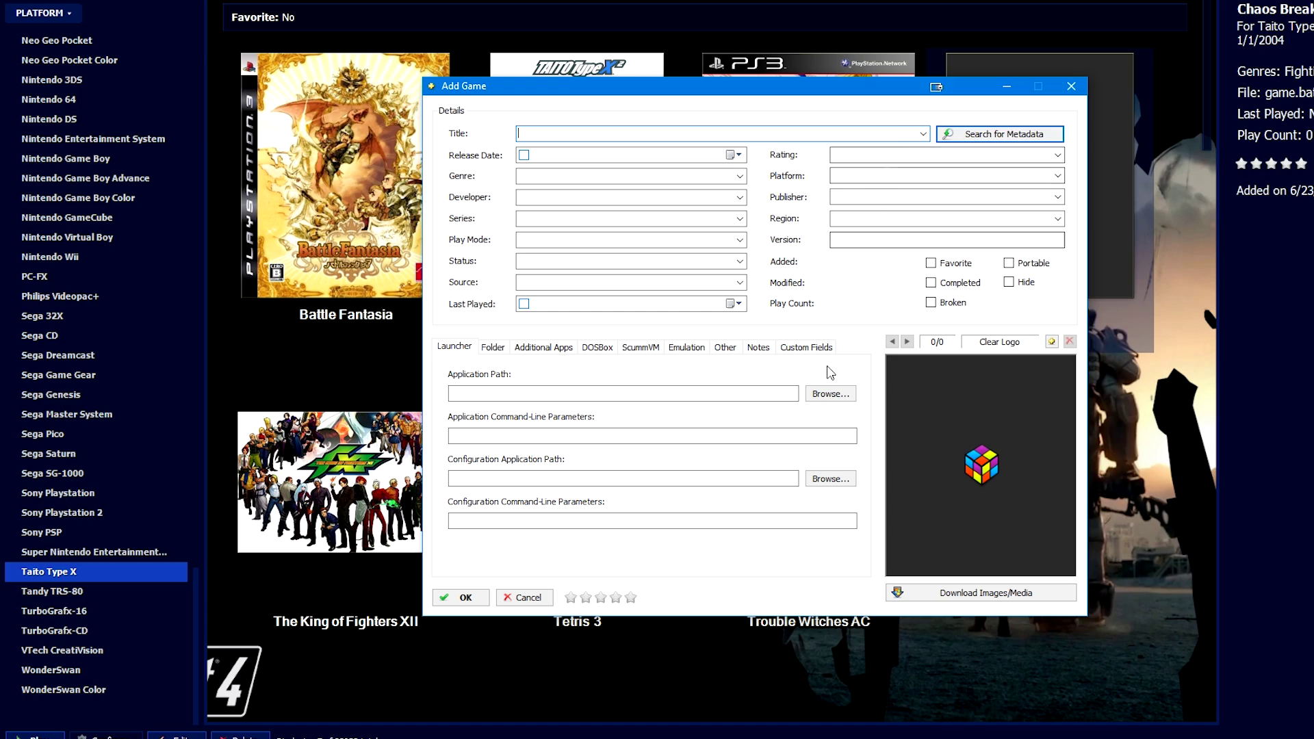
click(836, 395)
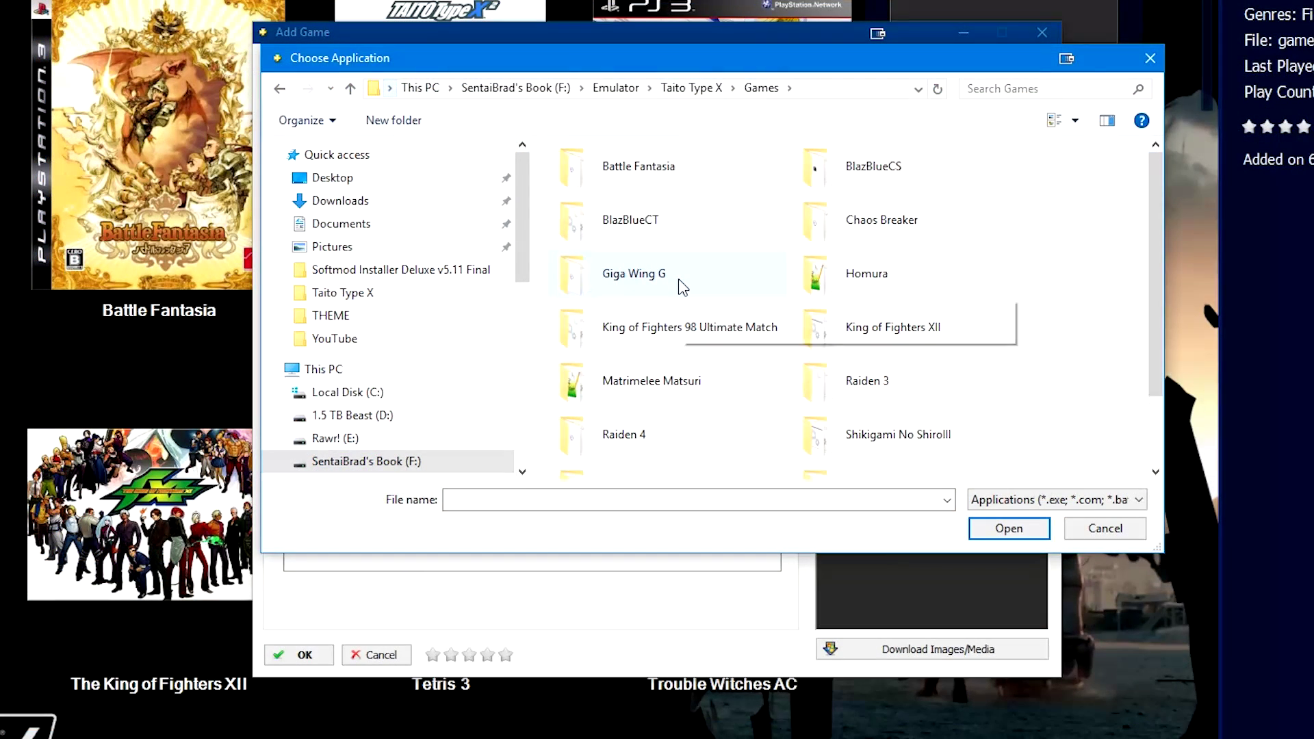
double_click(681, 281)
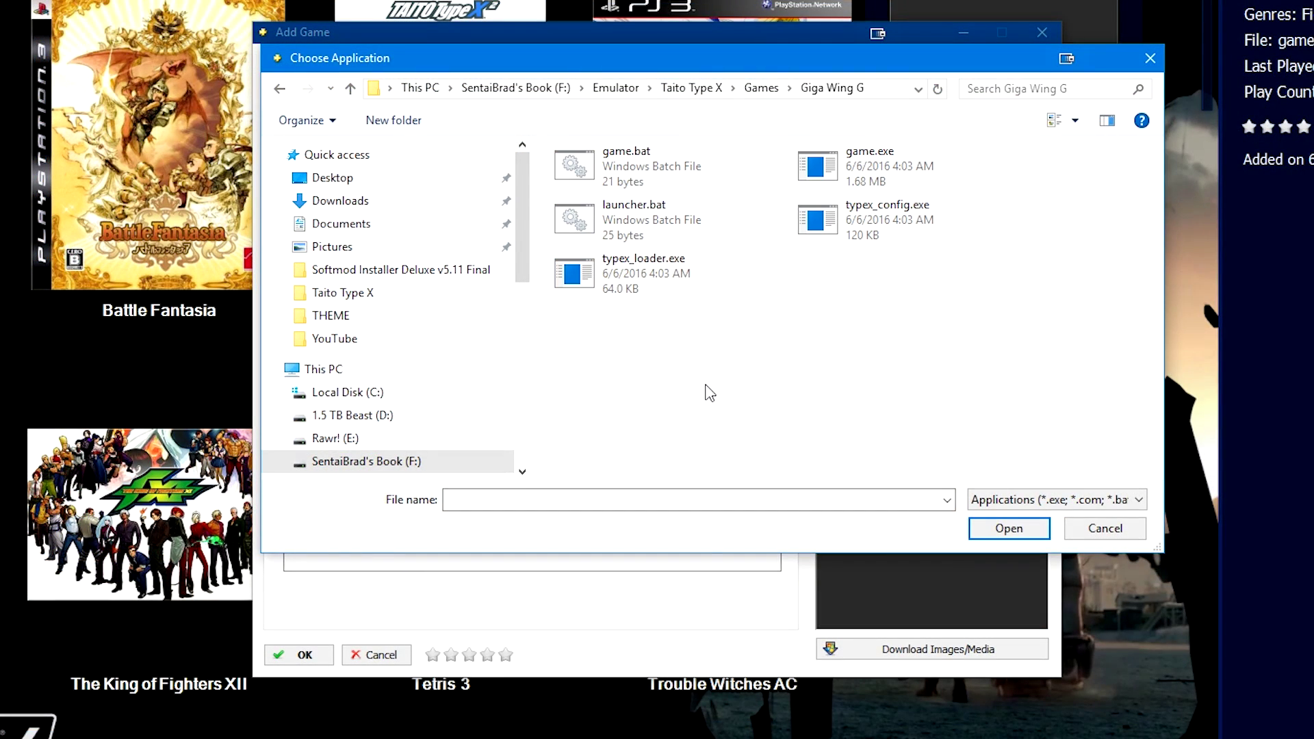
double_click(691, 171)
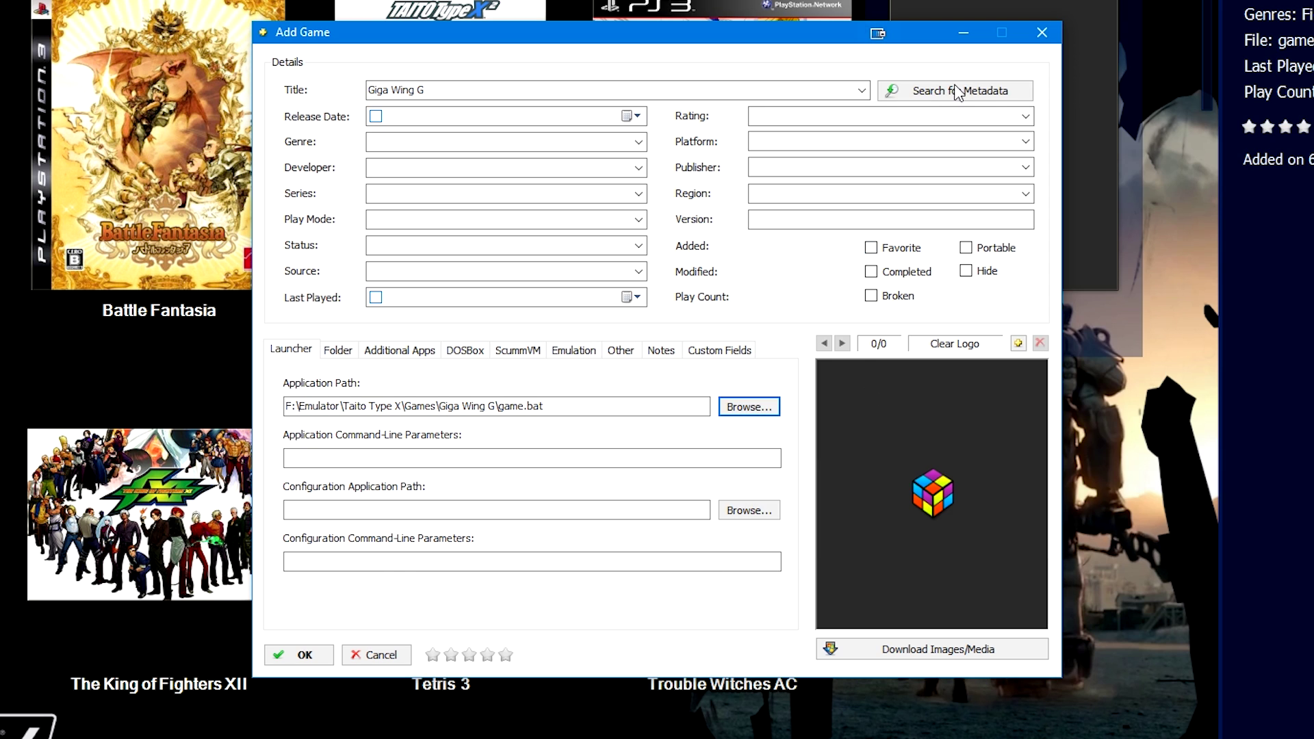
Step: Apply the Gigawing Generations (Sony Playstation 2) database metadata and download its back box, front box and gameplay screenshot images
click(979, 87)
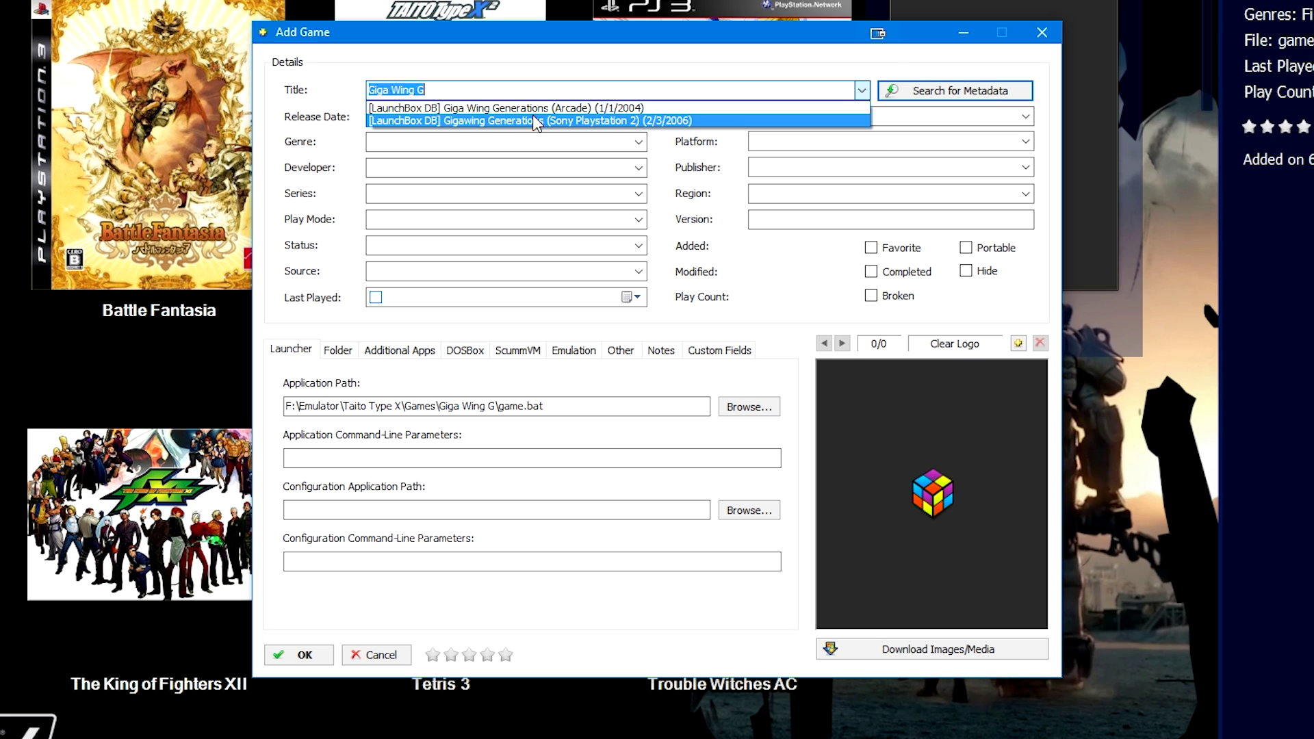
click(463, 121)
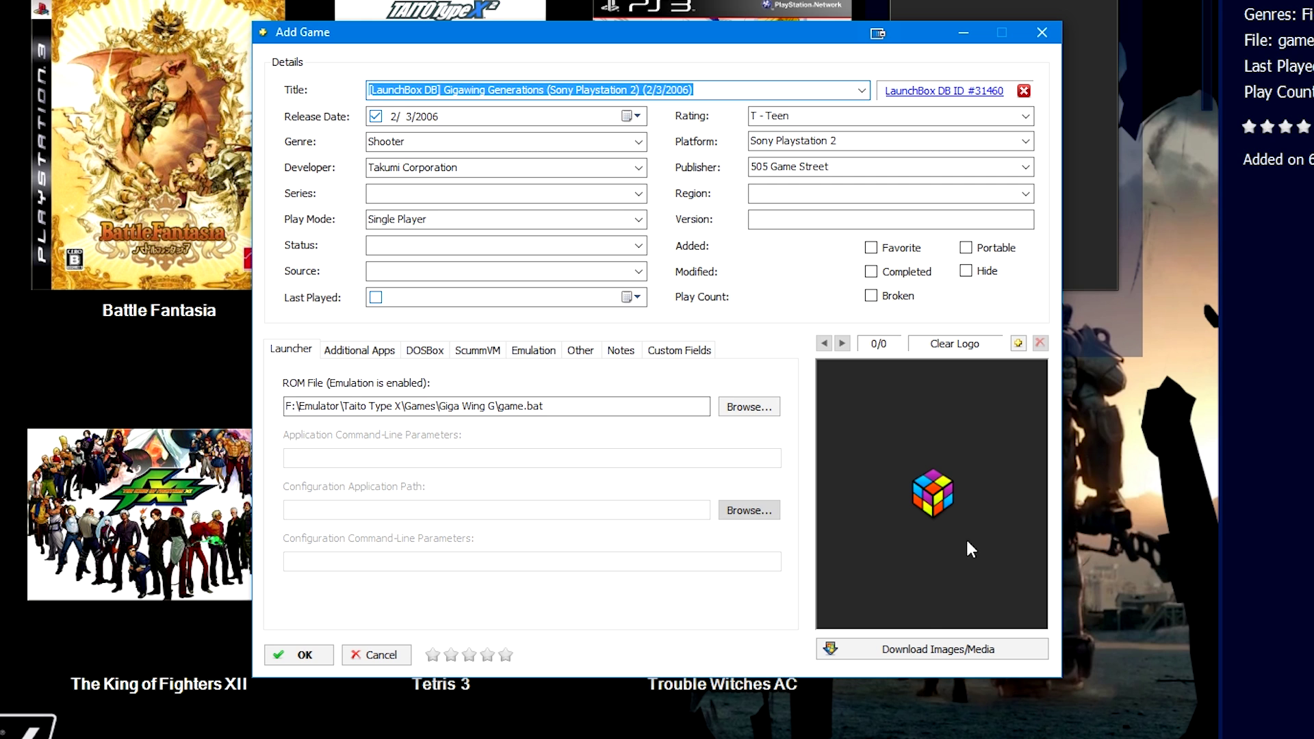
click(921, 647)
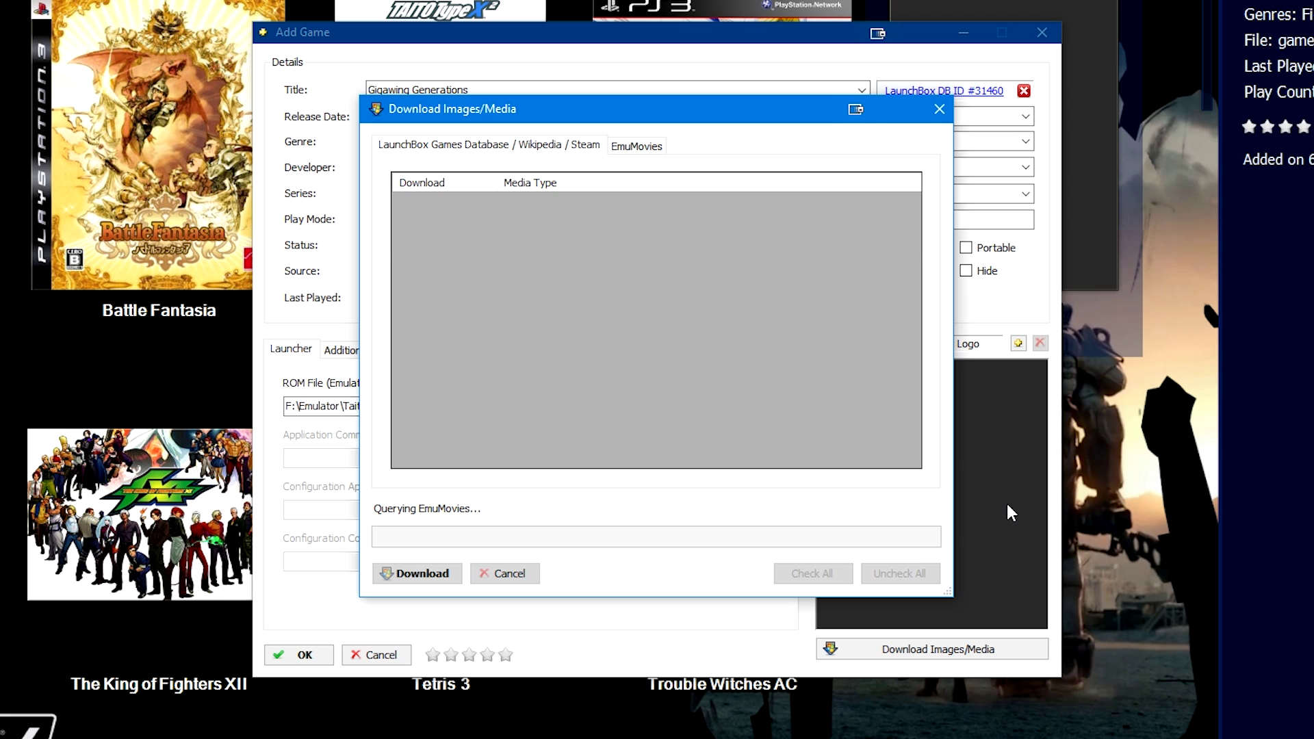
click(659, 146)
click(541, 149)
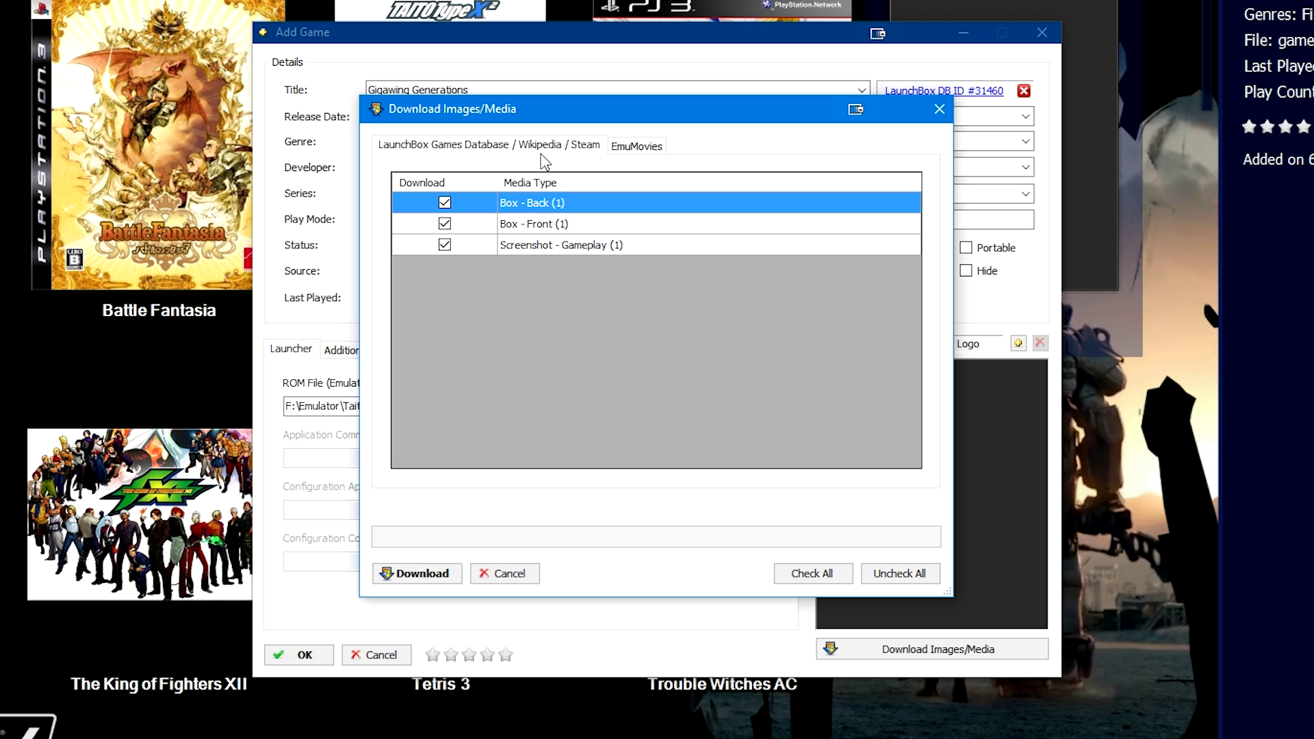
click(410, 579)
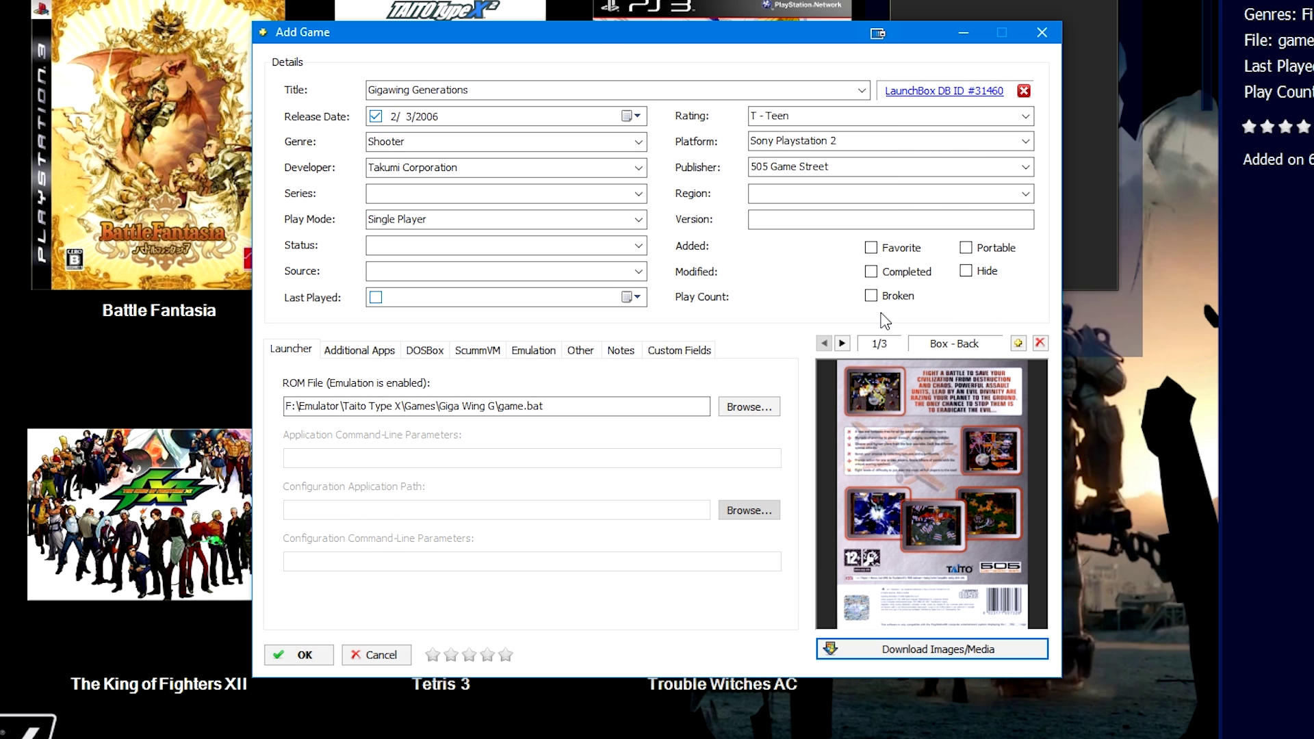
click(843, 343)
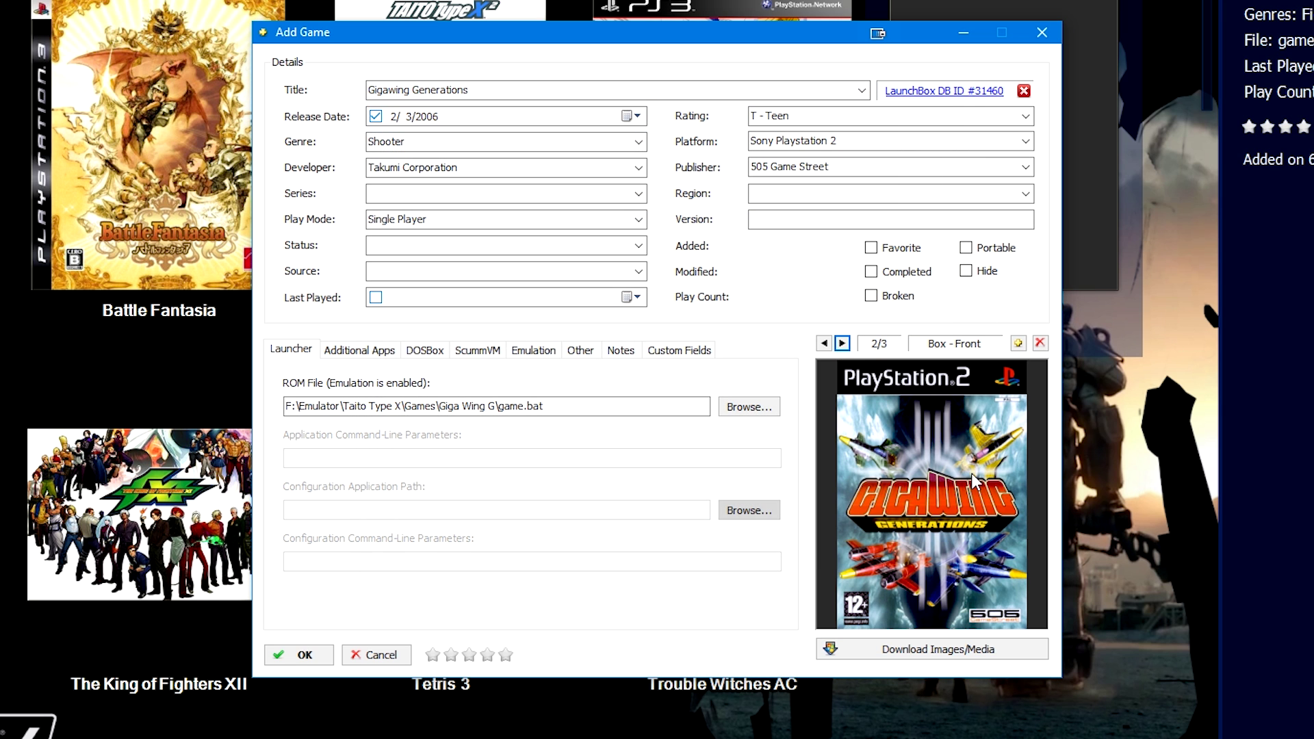
Step: Set the platform of Gigawing Generations to Taito Type X and save the new game
click(917, 141)
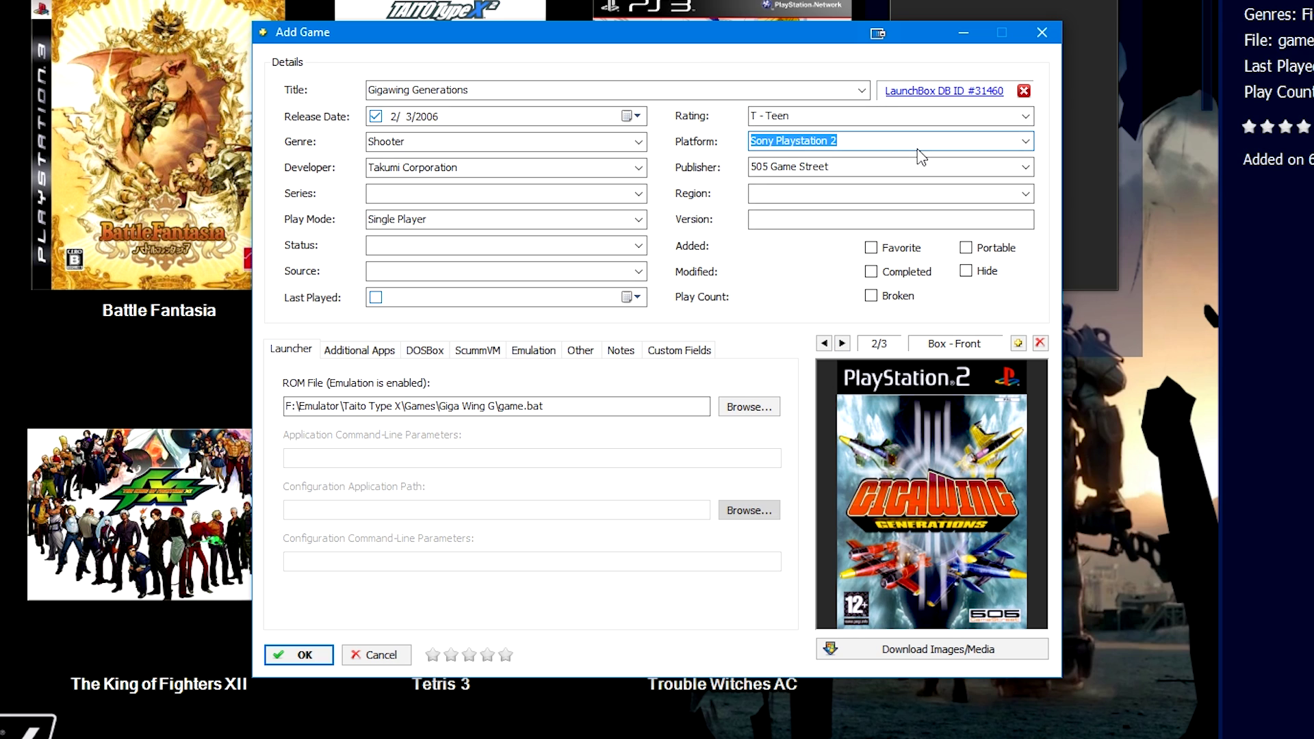
text(taito Type X)
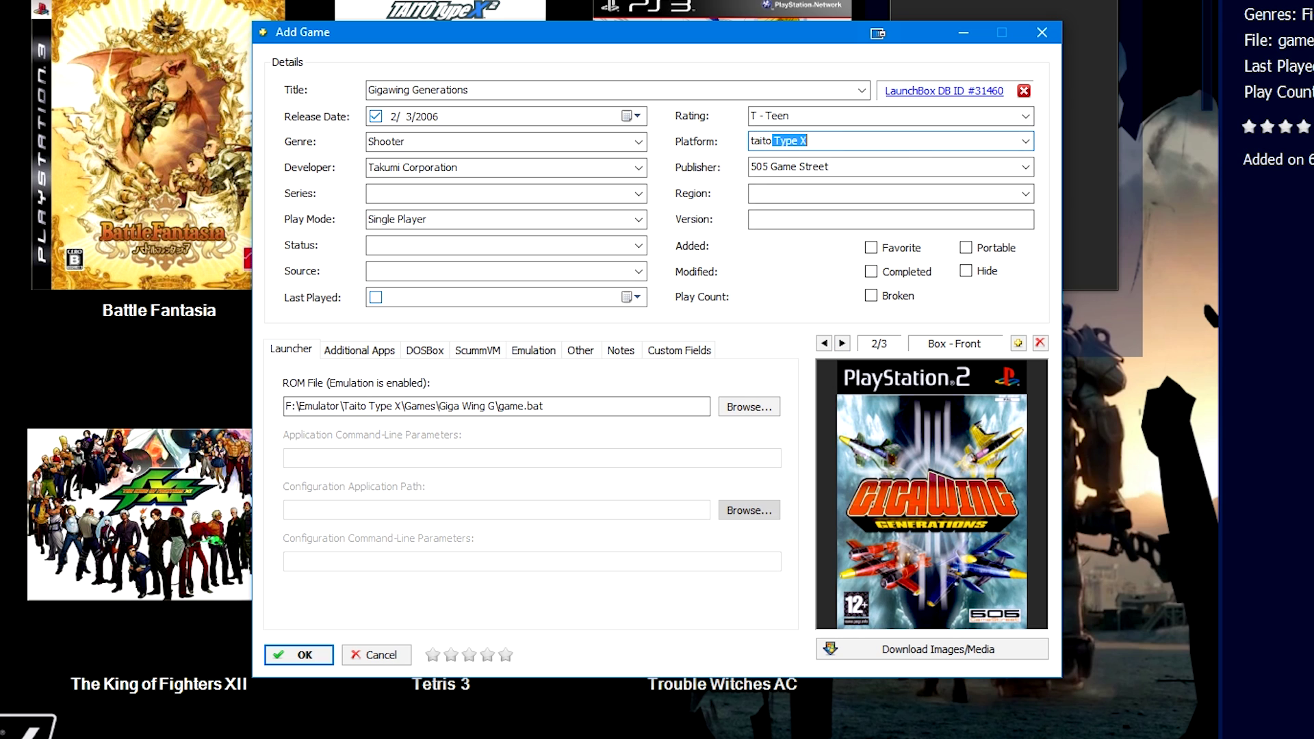
key(Return)
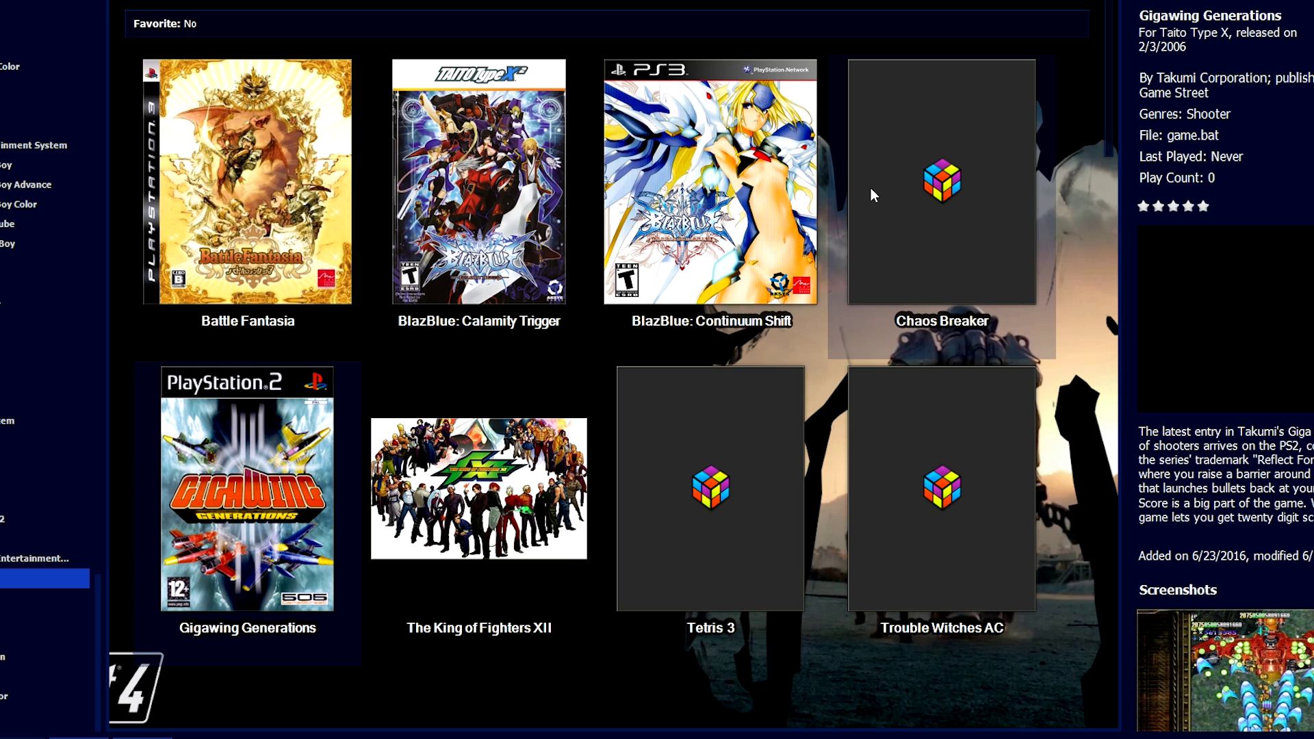
Step: Run typex_config for Tetris 3: no mahjong panel, four-way joystick, tetris enabled, no low-res monitor, and an empty scratch drive remap path
mouse_move(885, 130)
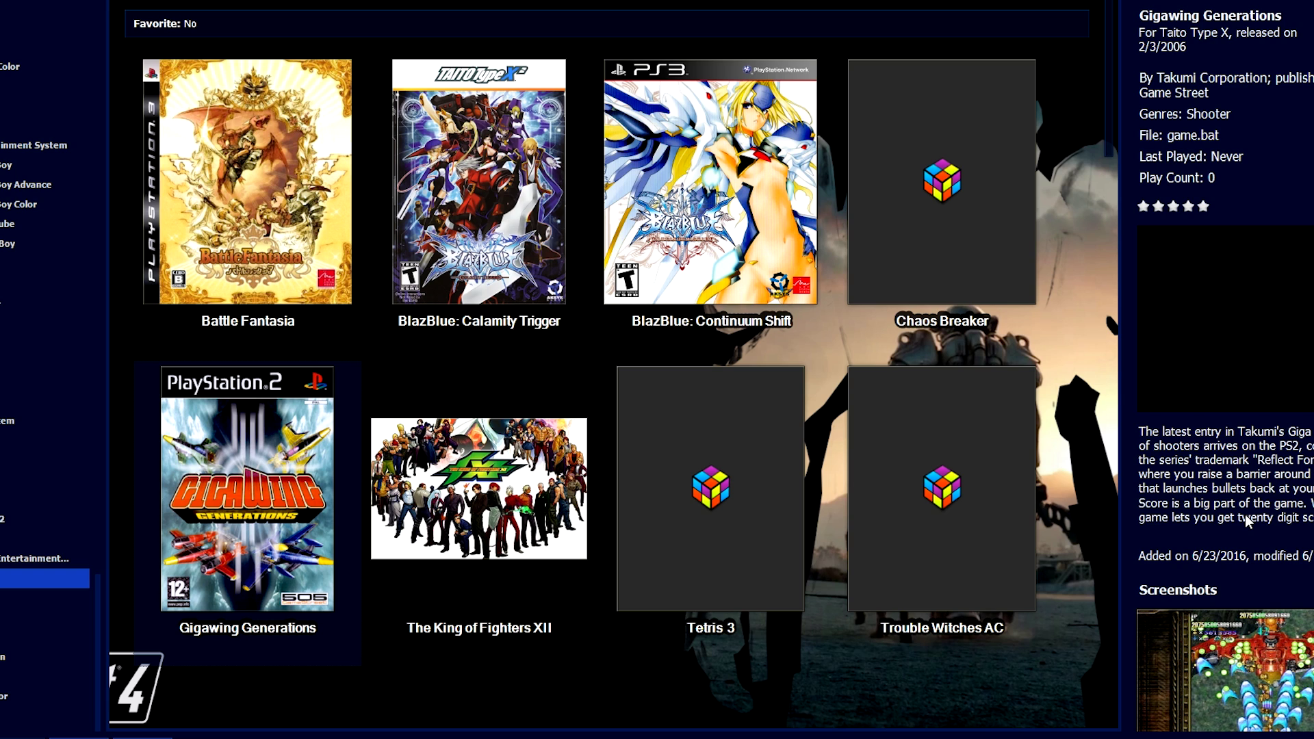
right_click(691, 471)
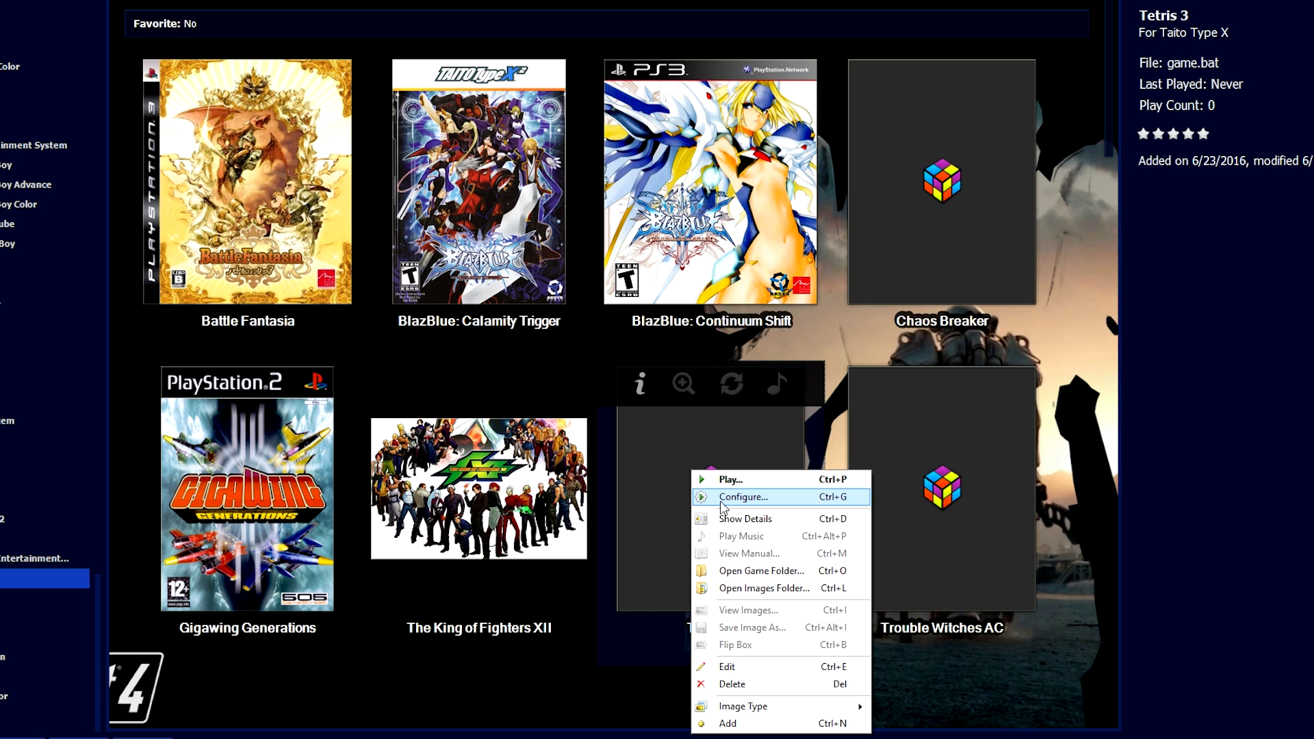
click(460, 733)
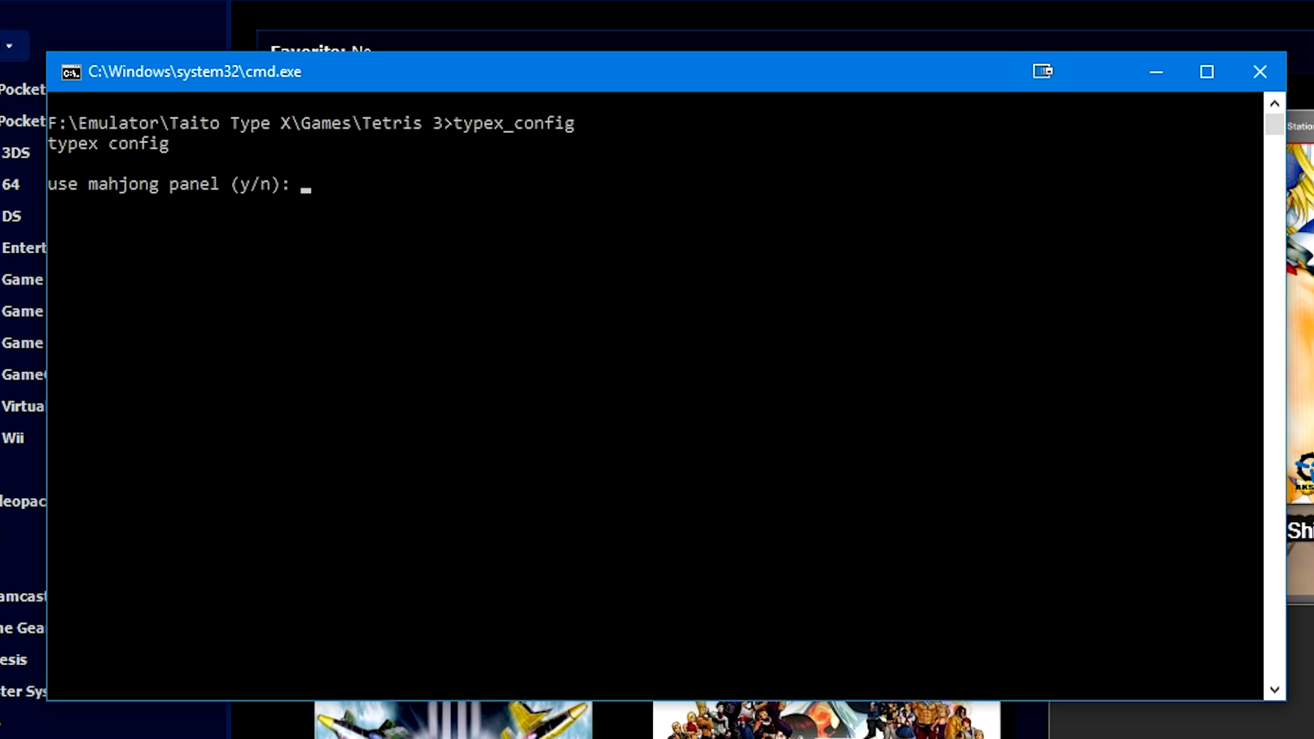
text(n)
key(Return)
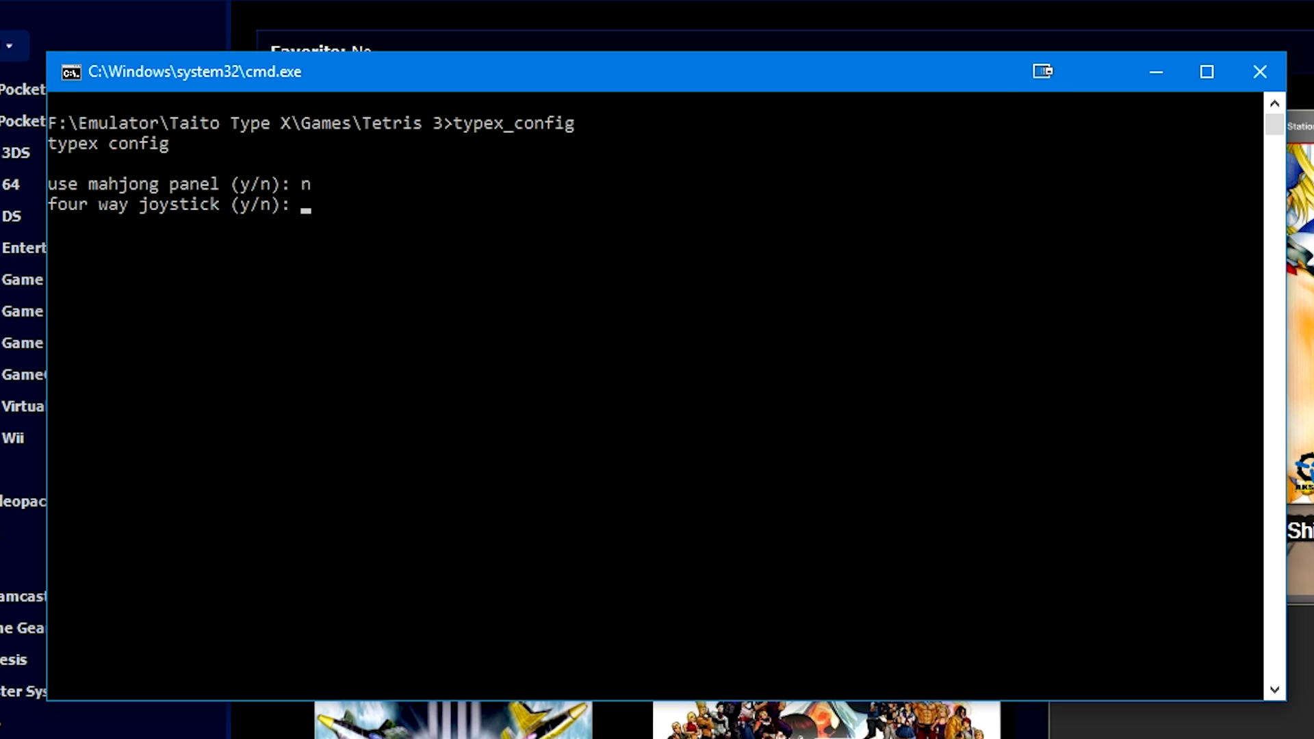
text(y)
key(Return)
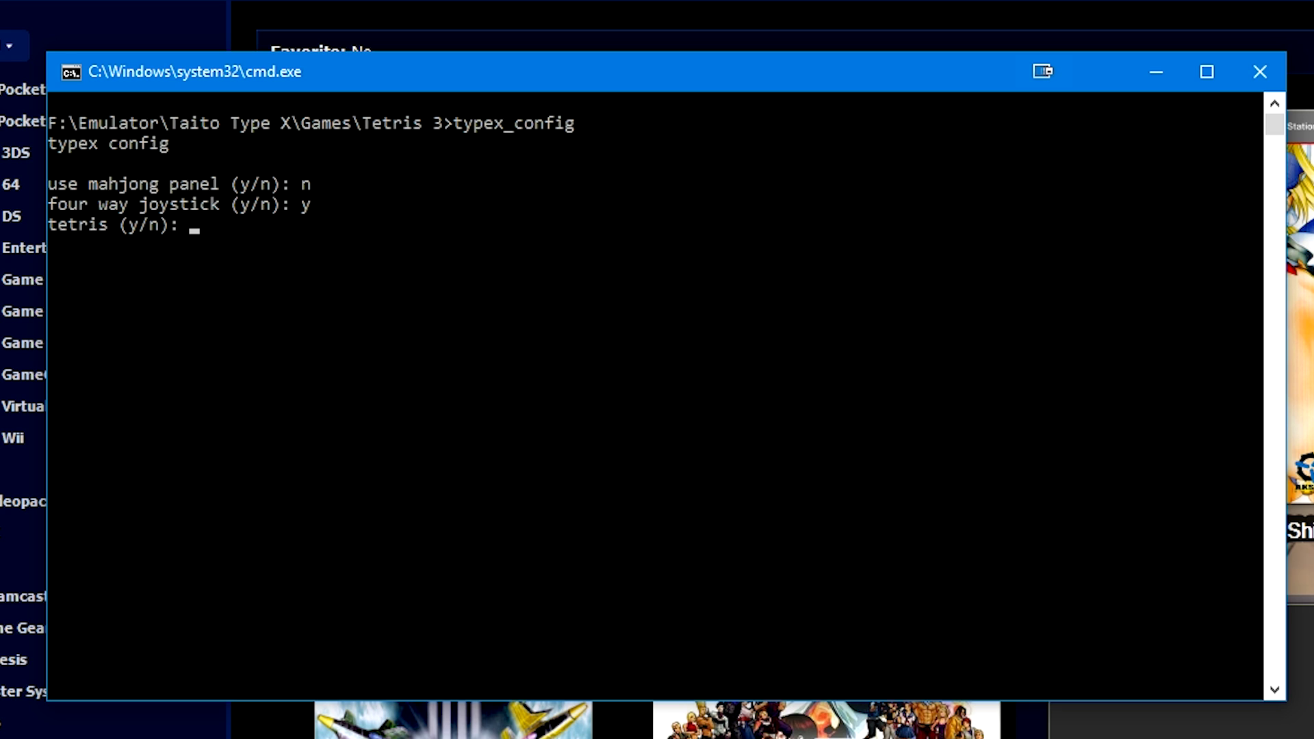
text(y)
key(Return)
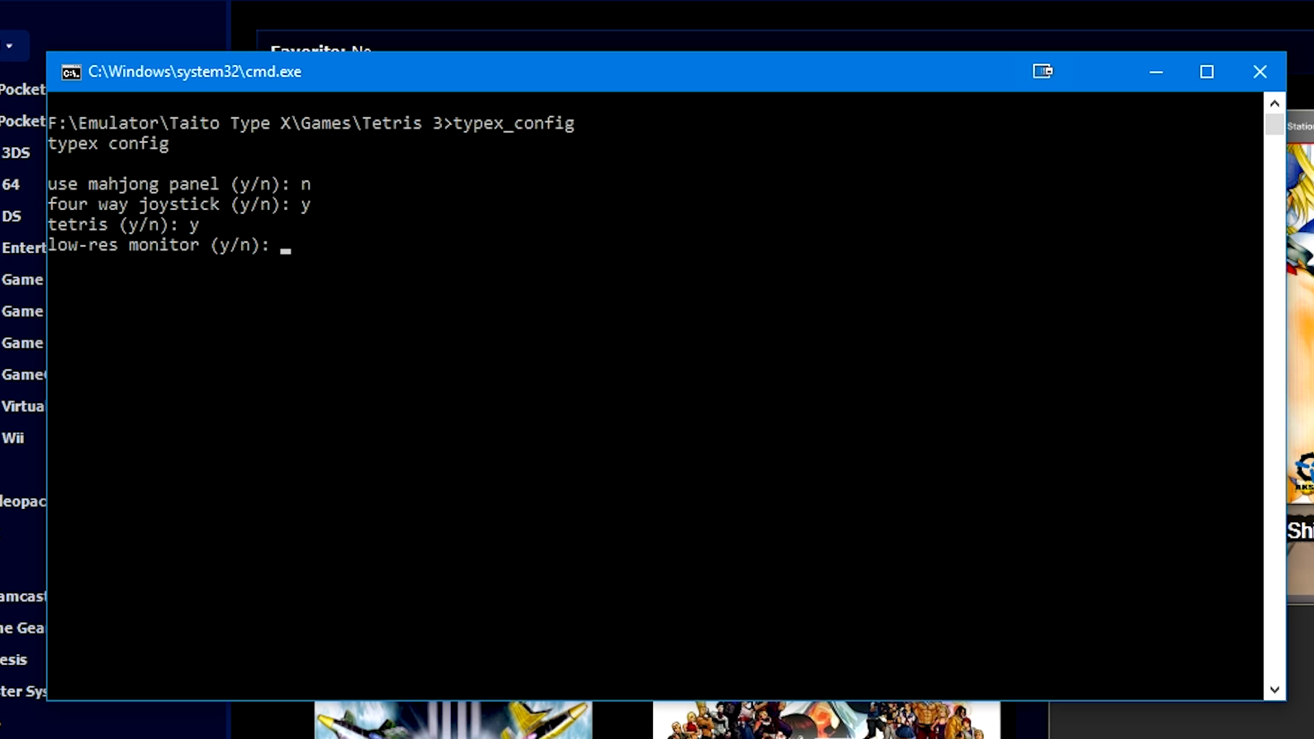
text(n)
key(Return)
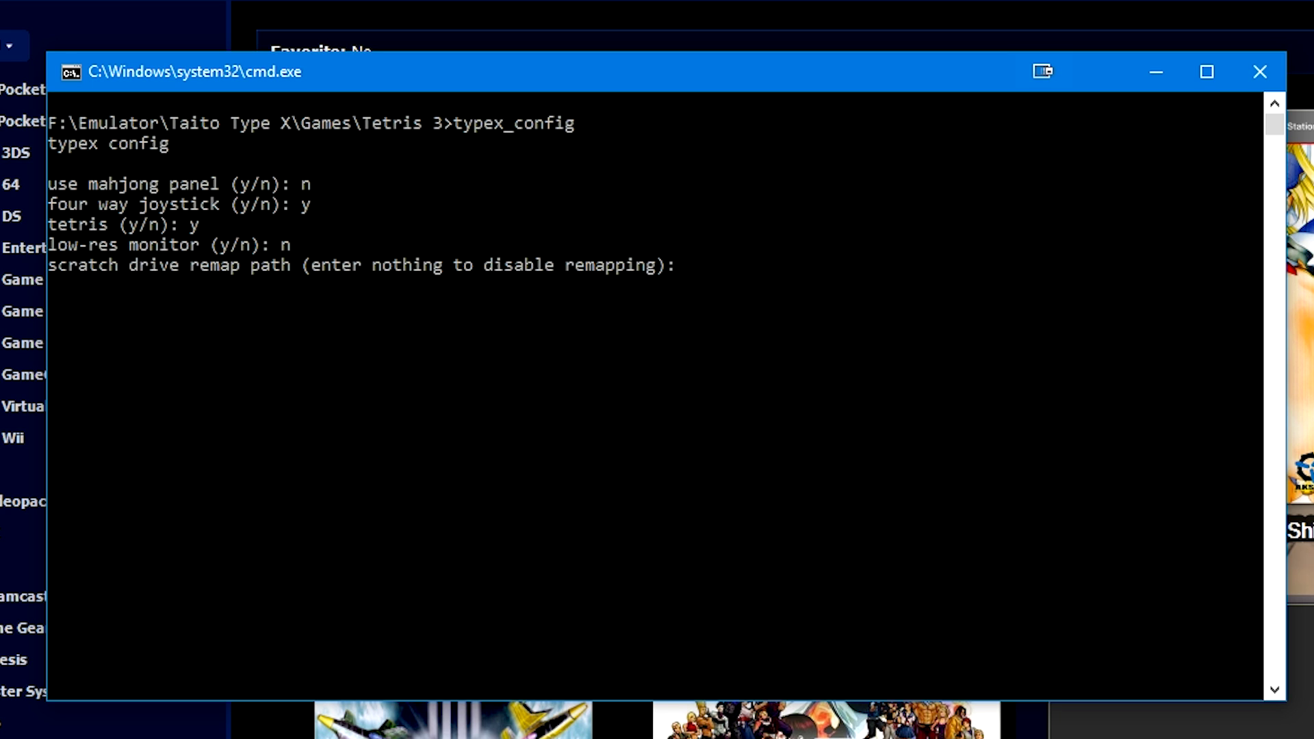
key(Return)
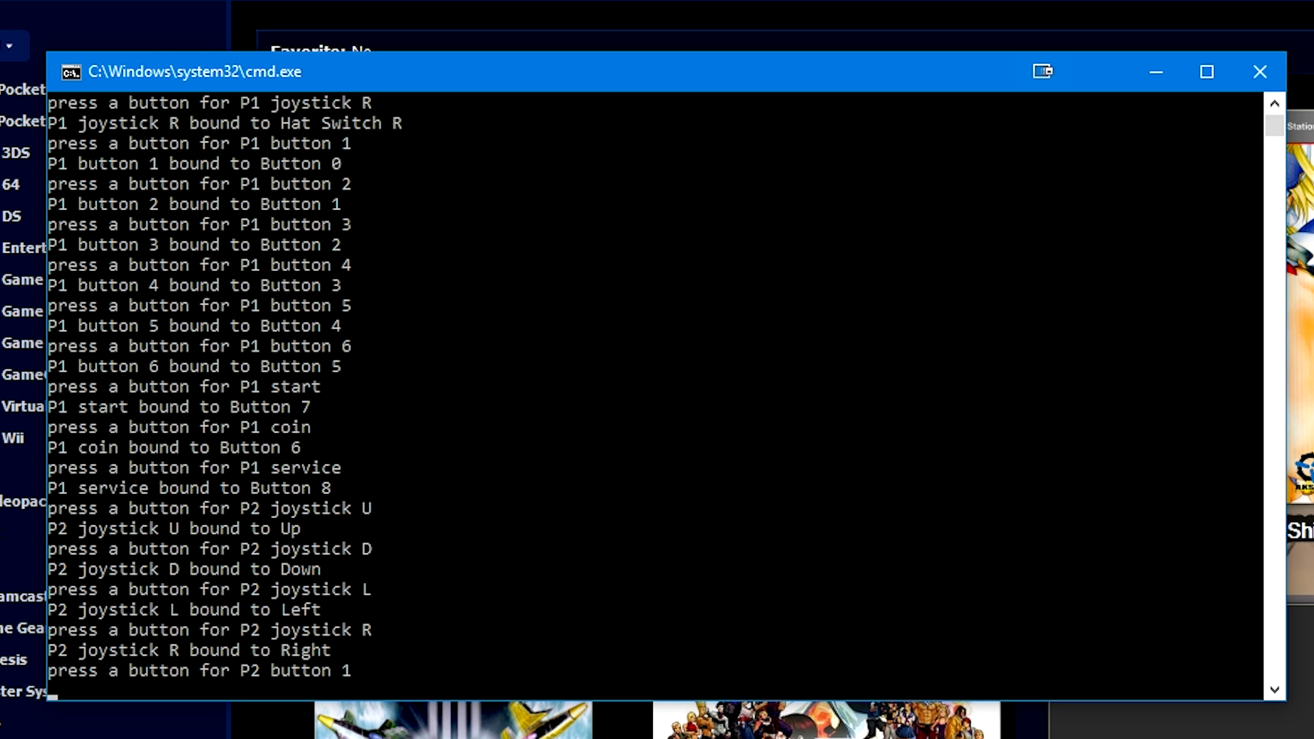
Step: Bind player 2 buttons 1 to 6 to Z, X, C, A, S and D
key(z)
key(x)
key(c)
key(a)
key(s)
key(d)
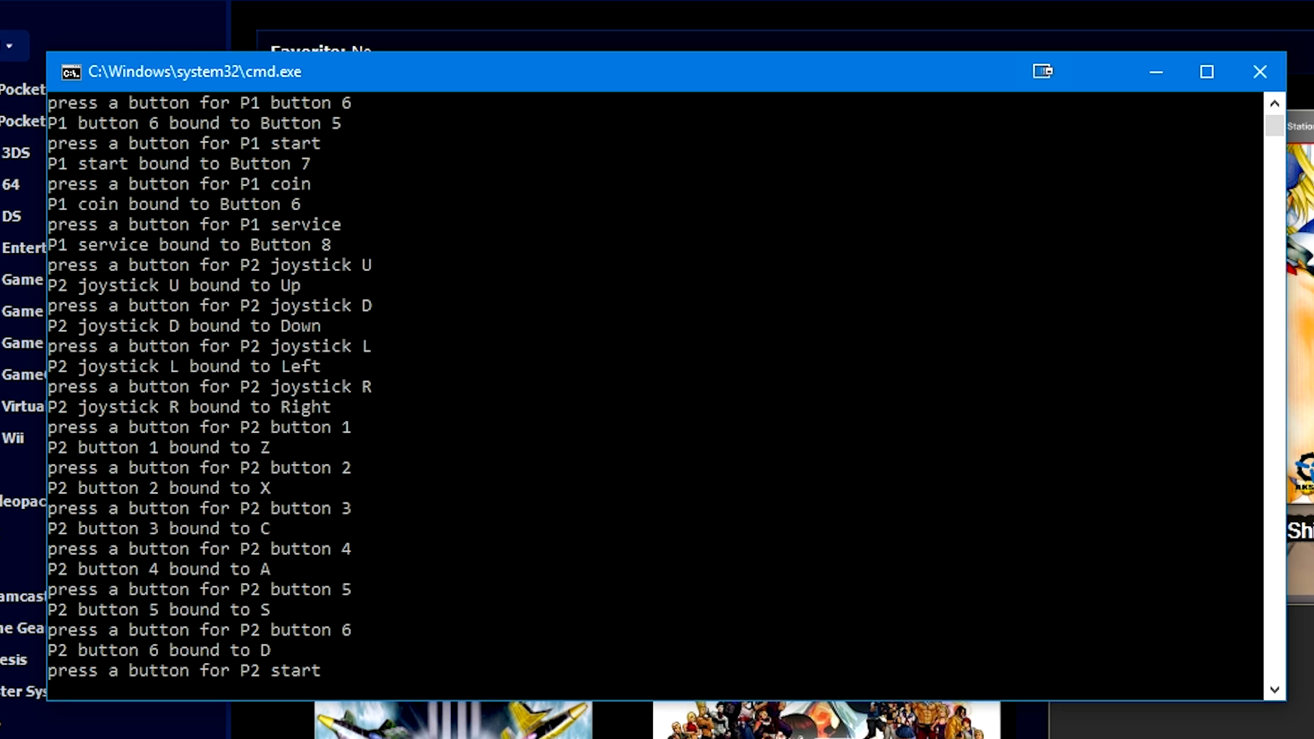
Step: Bind player 2 start to Enter, coin to Right Shift and service to Q, plus test to T and quit to Backspace
key(Return)
key(Shift_R)
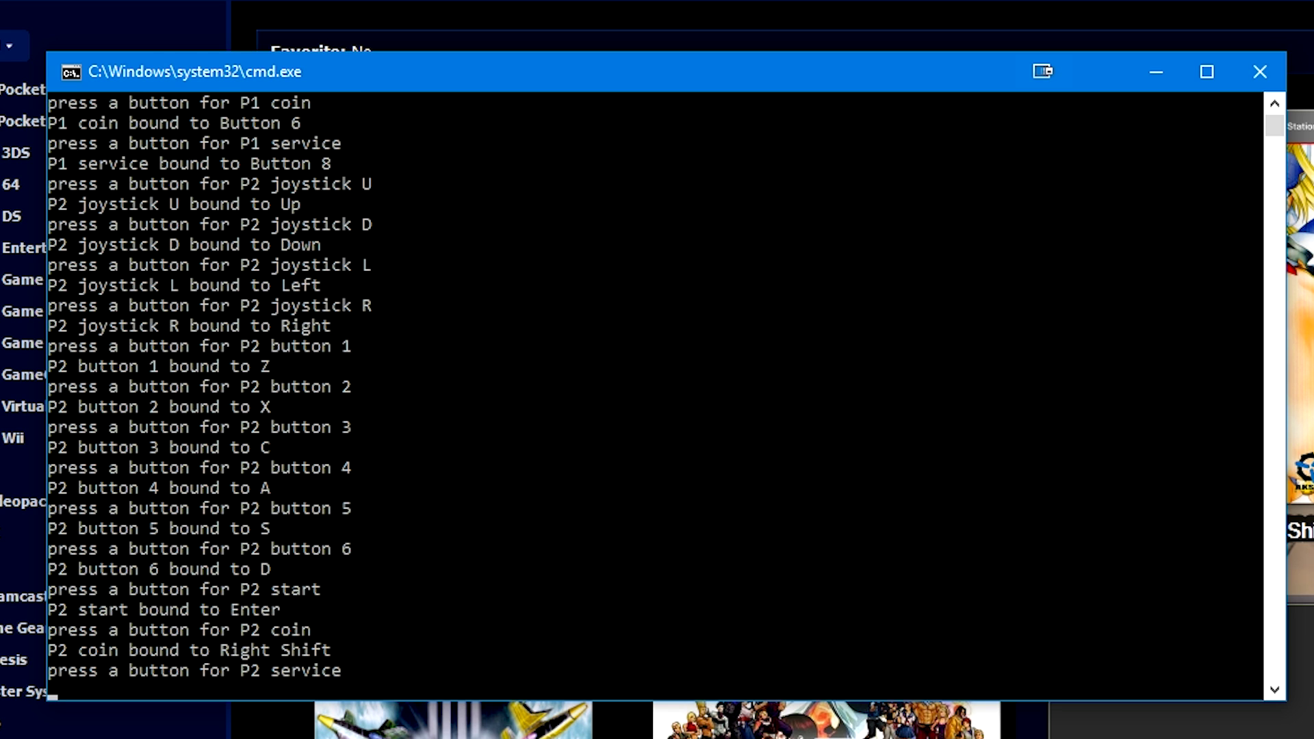
key(q)
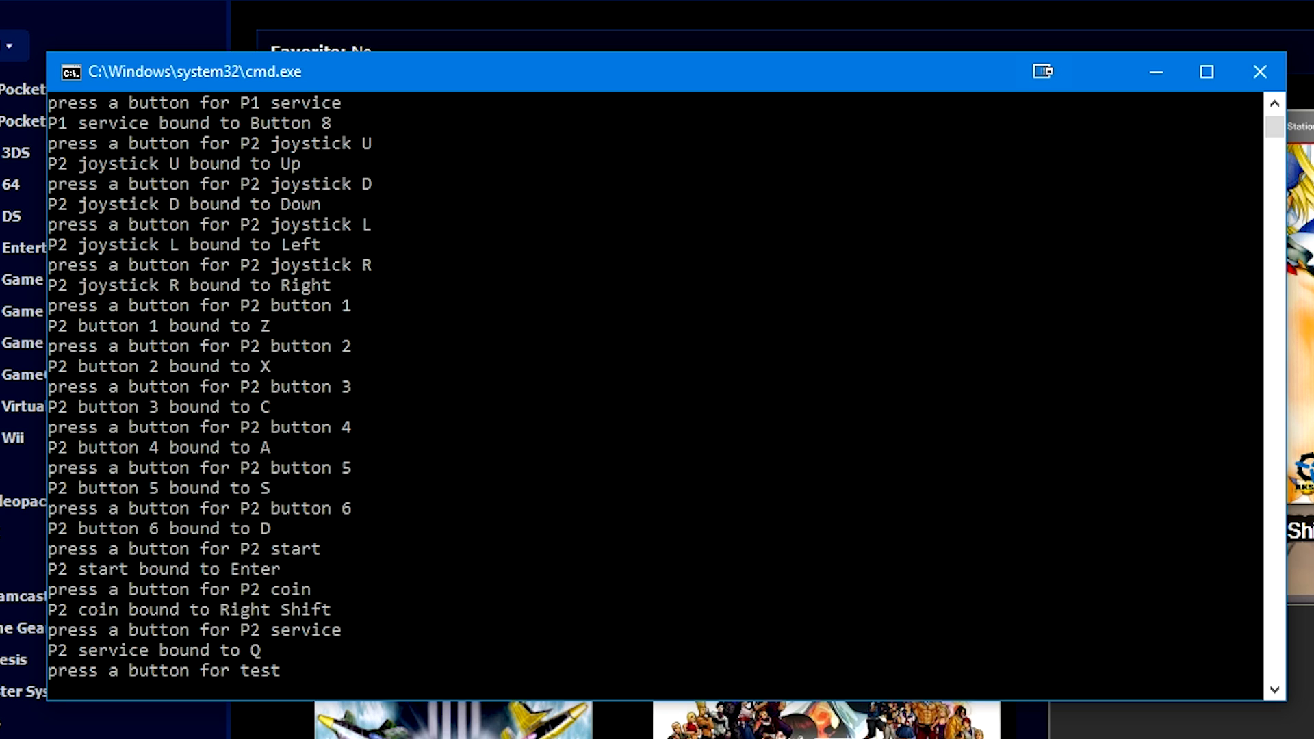
key(t)
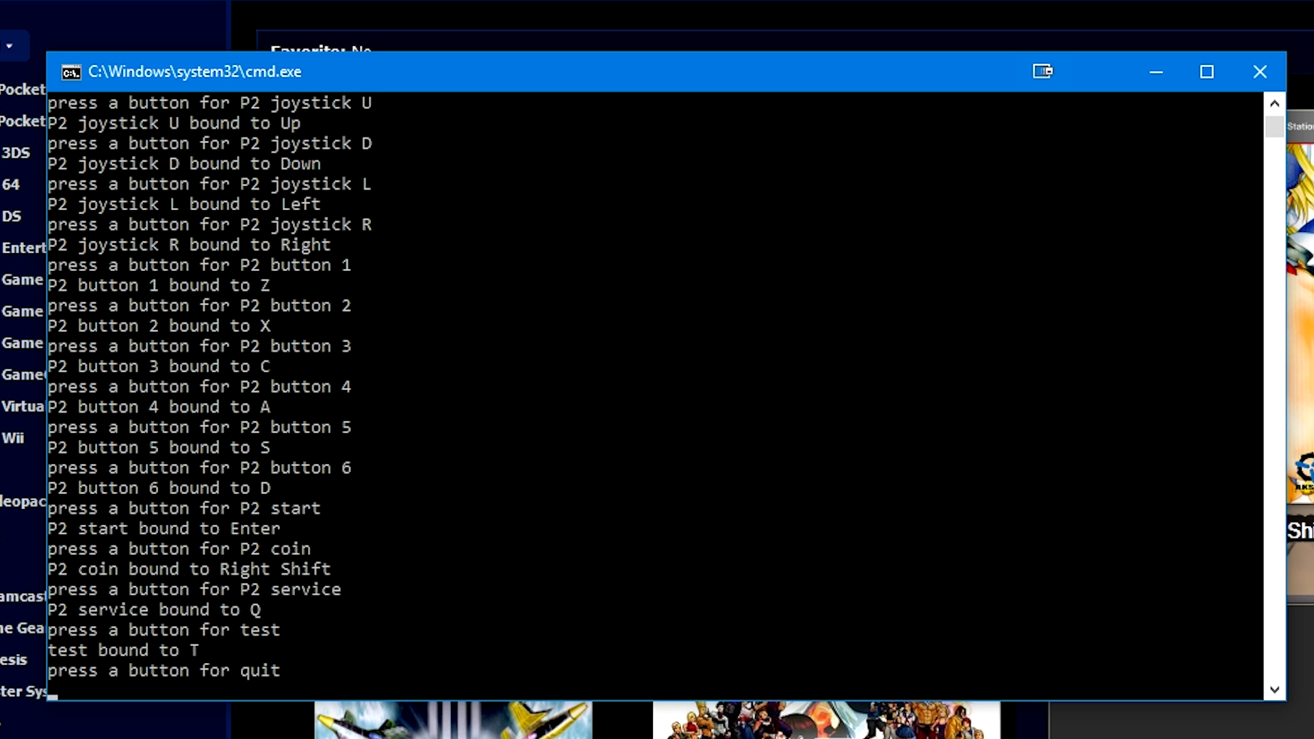
key(BackSpace)
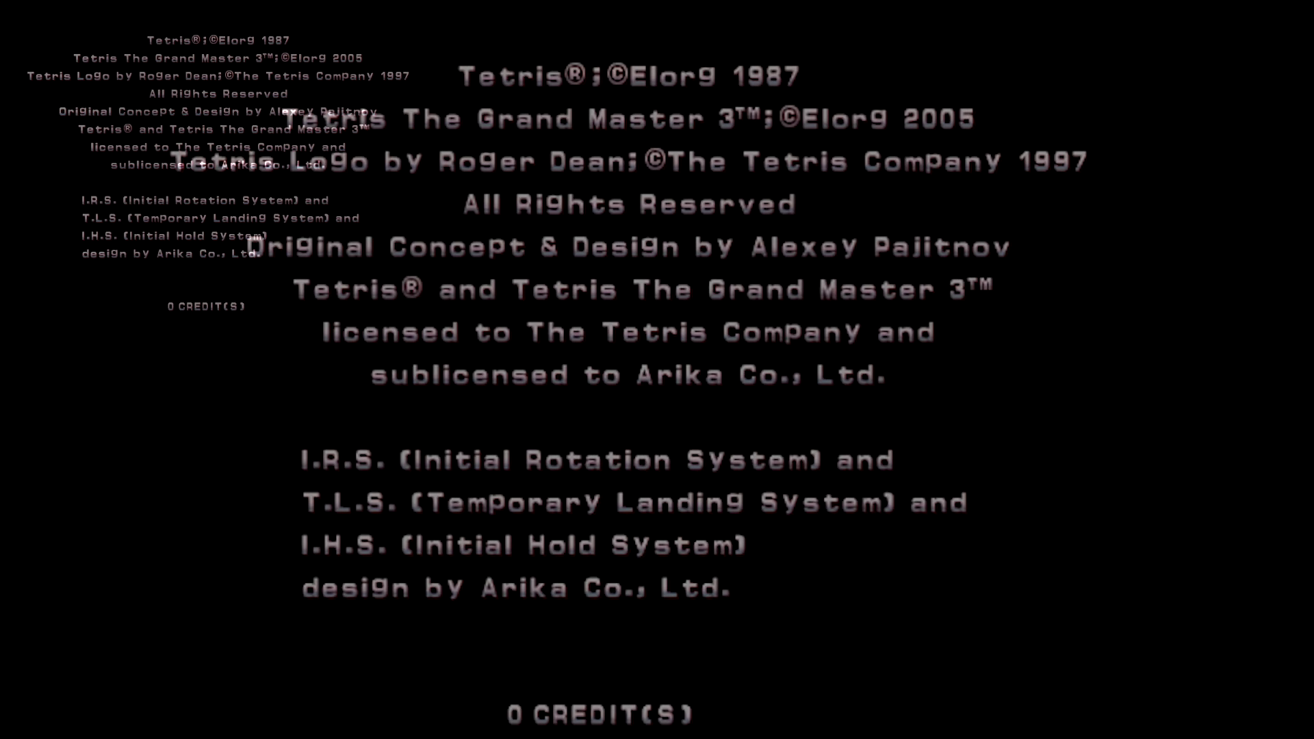
Step: Insert nine credits in Tetris The Grand Master 3 and start a player 1 game
key(5)
key(5)
key(5)
key(5)
key(5)
key(5)
key(5)
key(5)
key(5)
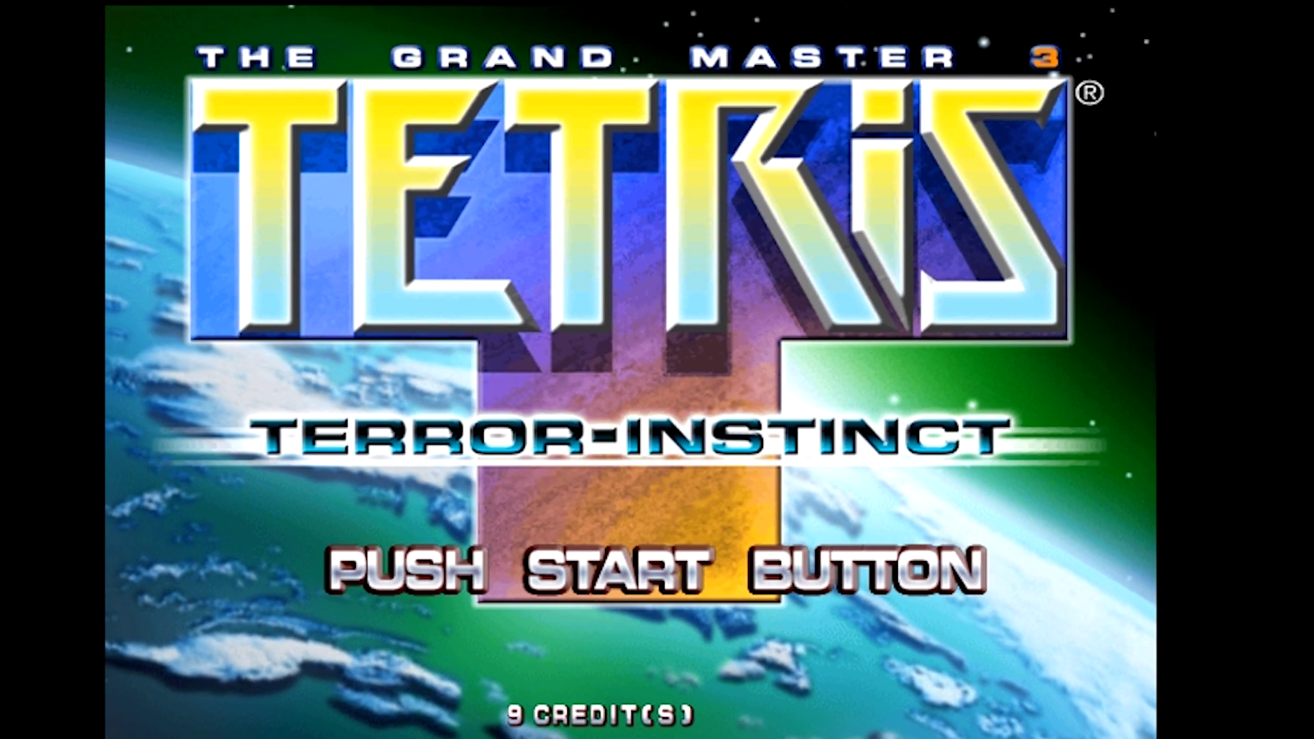
key(1)
Step: Choose NEW PLAYER as the player data option
key(Down)
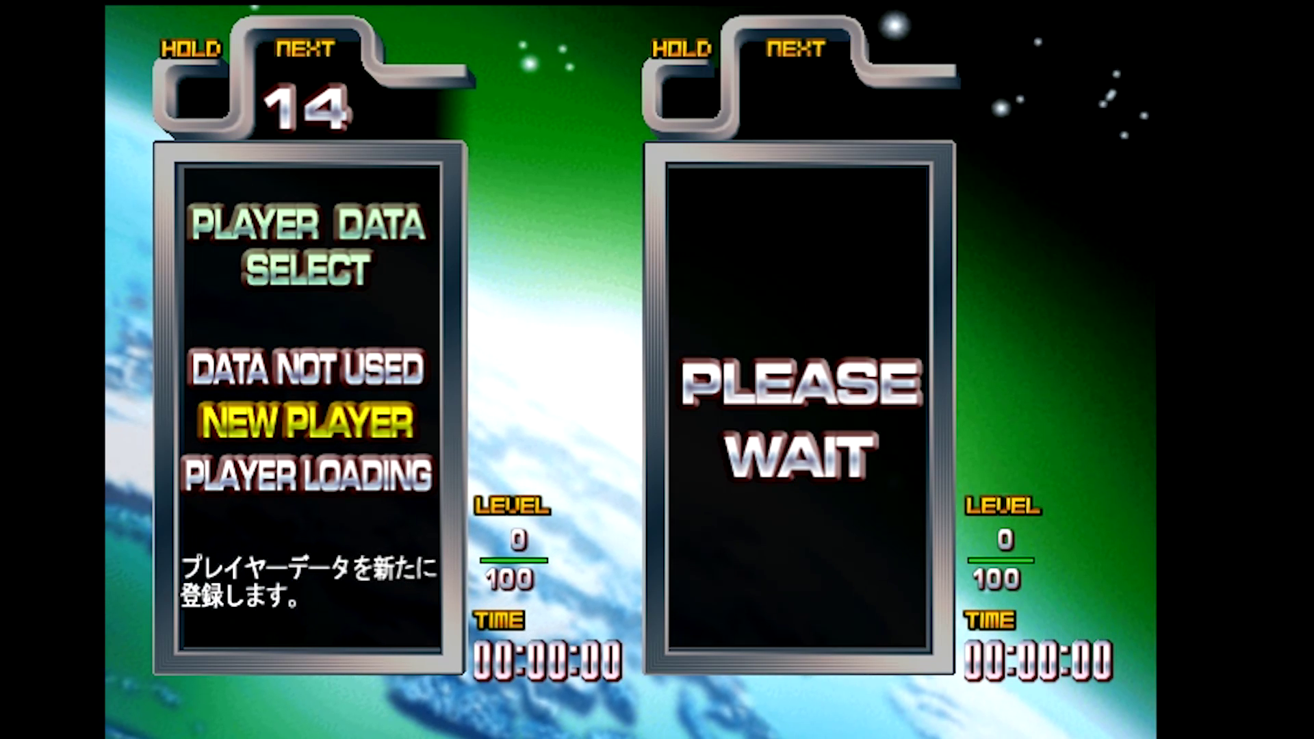
key(Up)
key(Up)
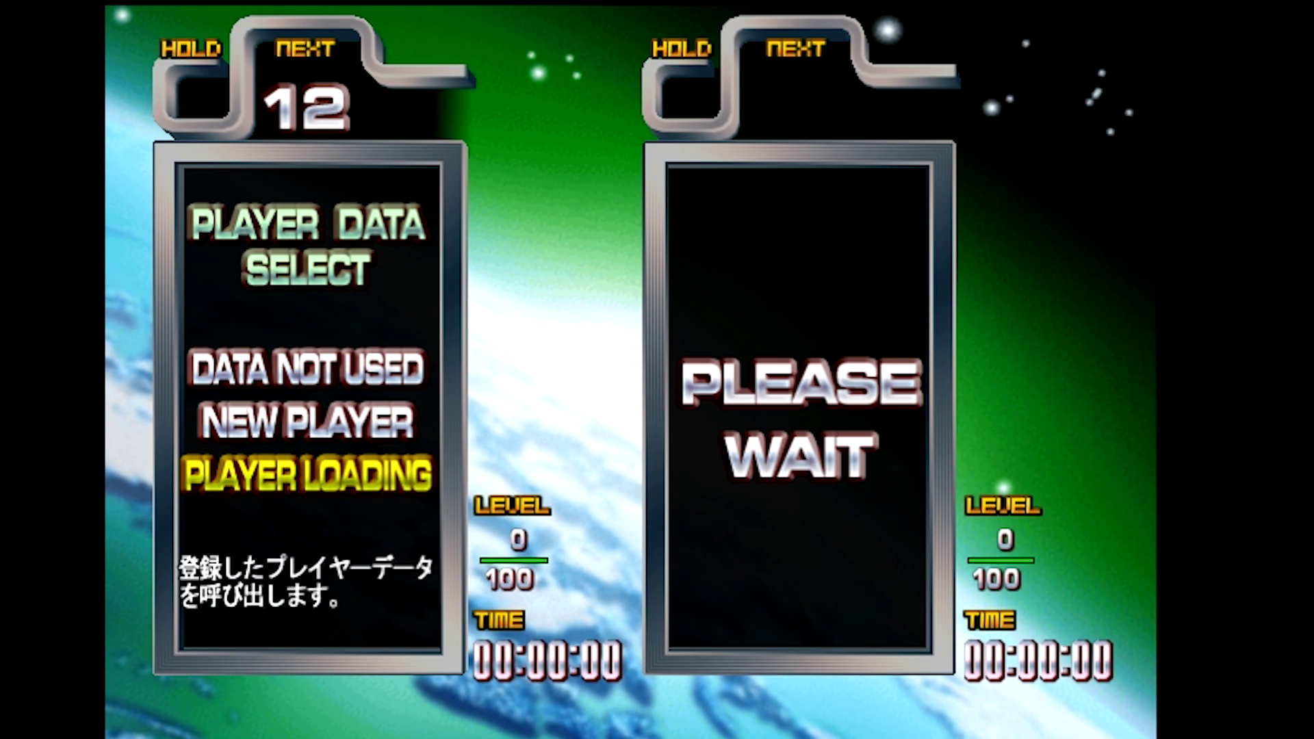
key(Up)
key(ctrl)
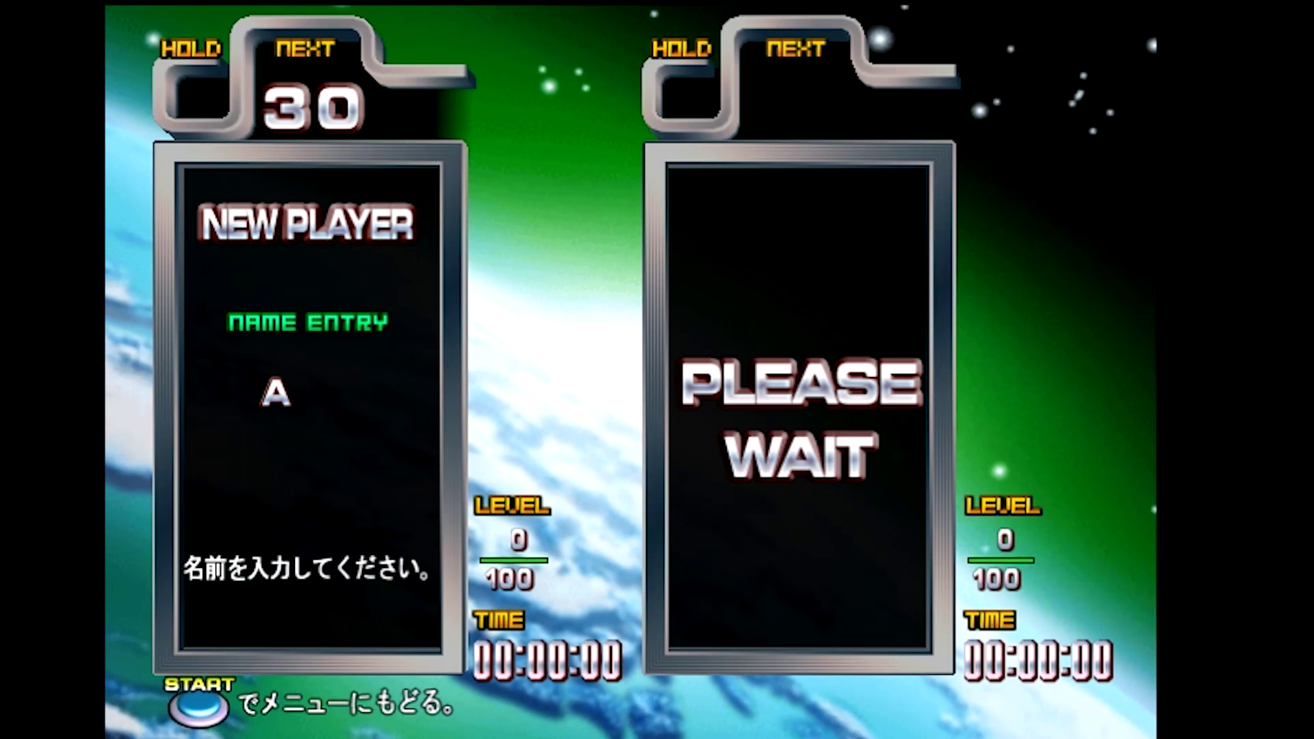
Step: Enter the player's three-letter initials in the name entry and accept them
key(Down)
key(Down)
key(Up)
key(ctrl)
key(Down)
key(Down)
key(Down)
key(Down)
key(Down)
key(Down)
key(Down)
key(Down)
key(Down)
key(Down)
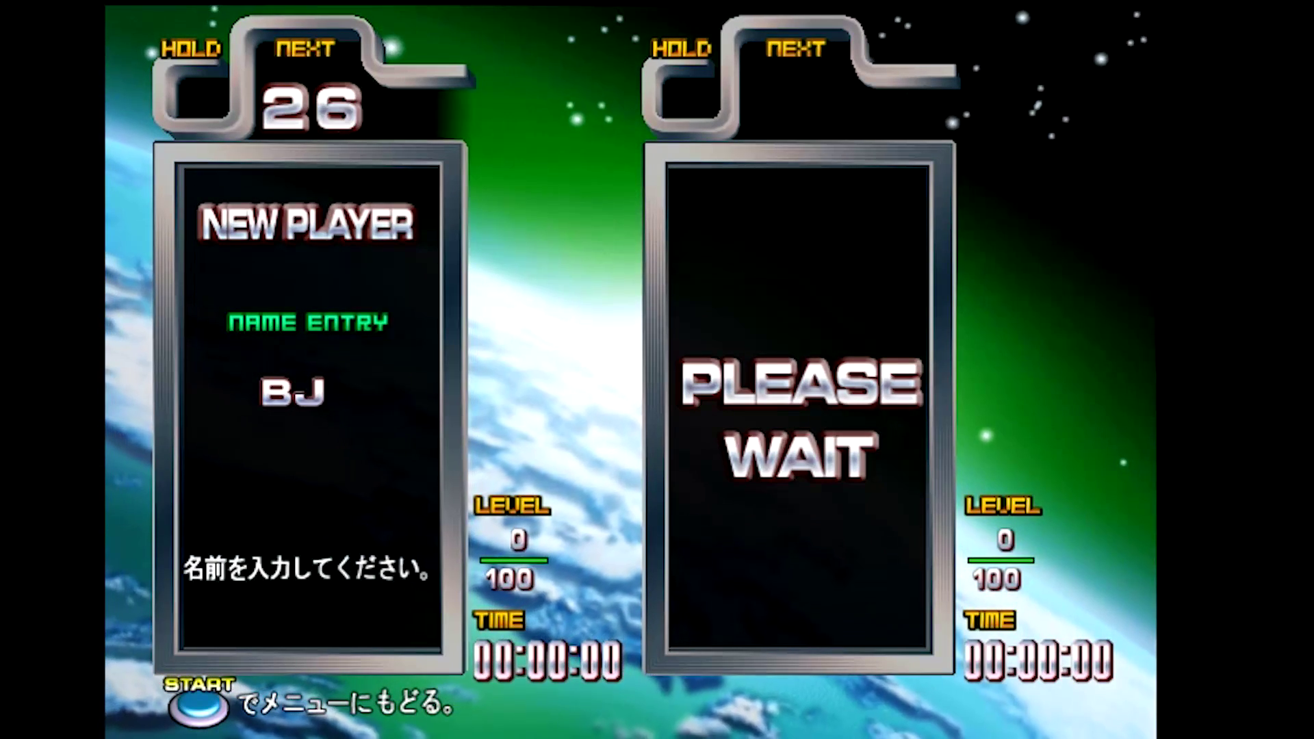
key(ctrl)
key(Down)
key(Down)
key(Down)
key(Down)
key(Down)
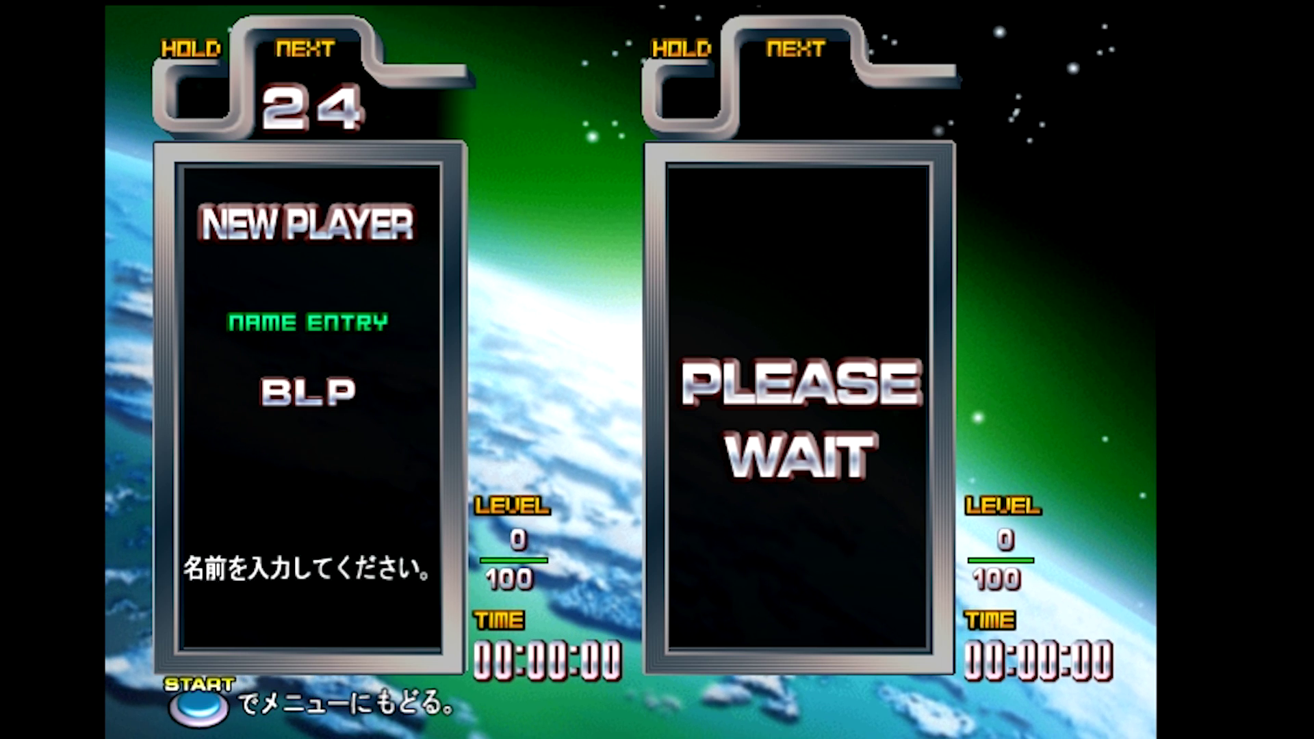
key(Down)
key(Down)
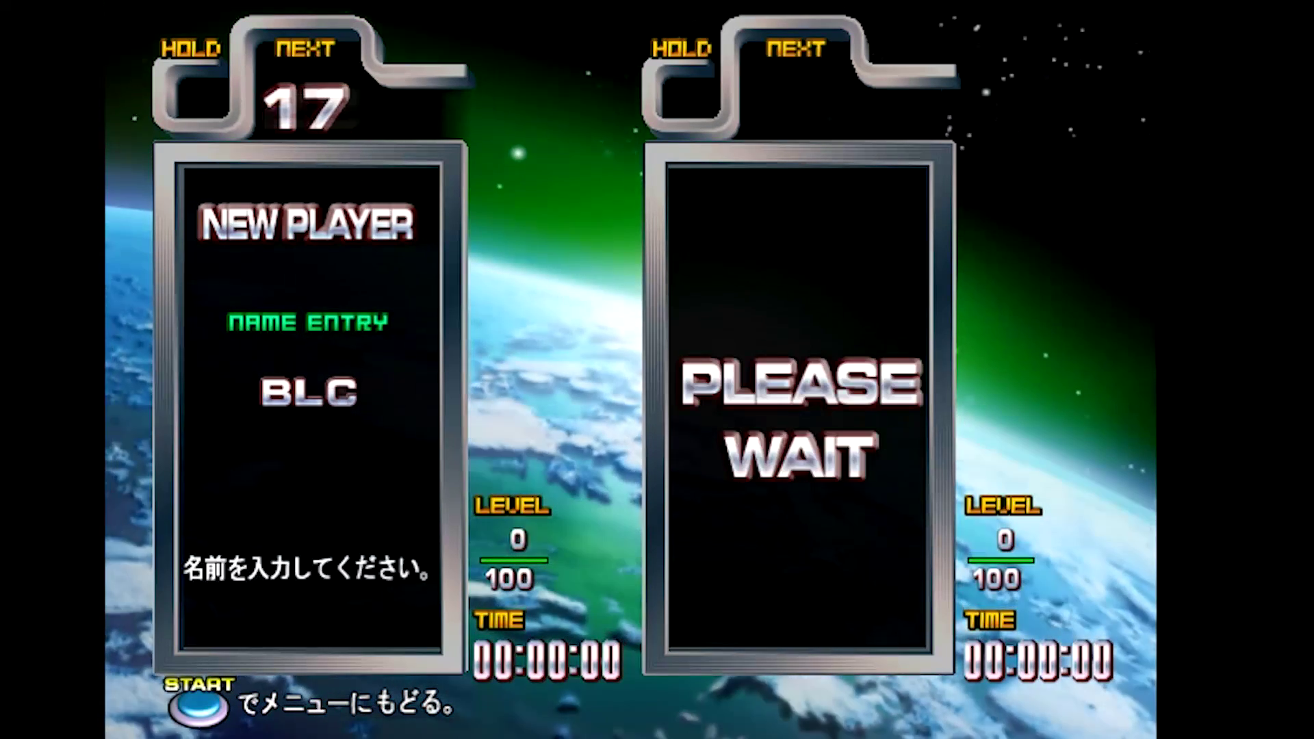
key(ctrl)
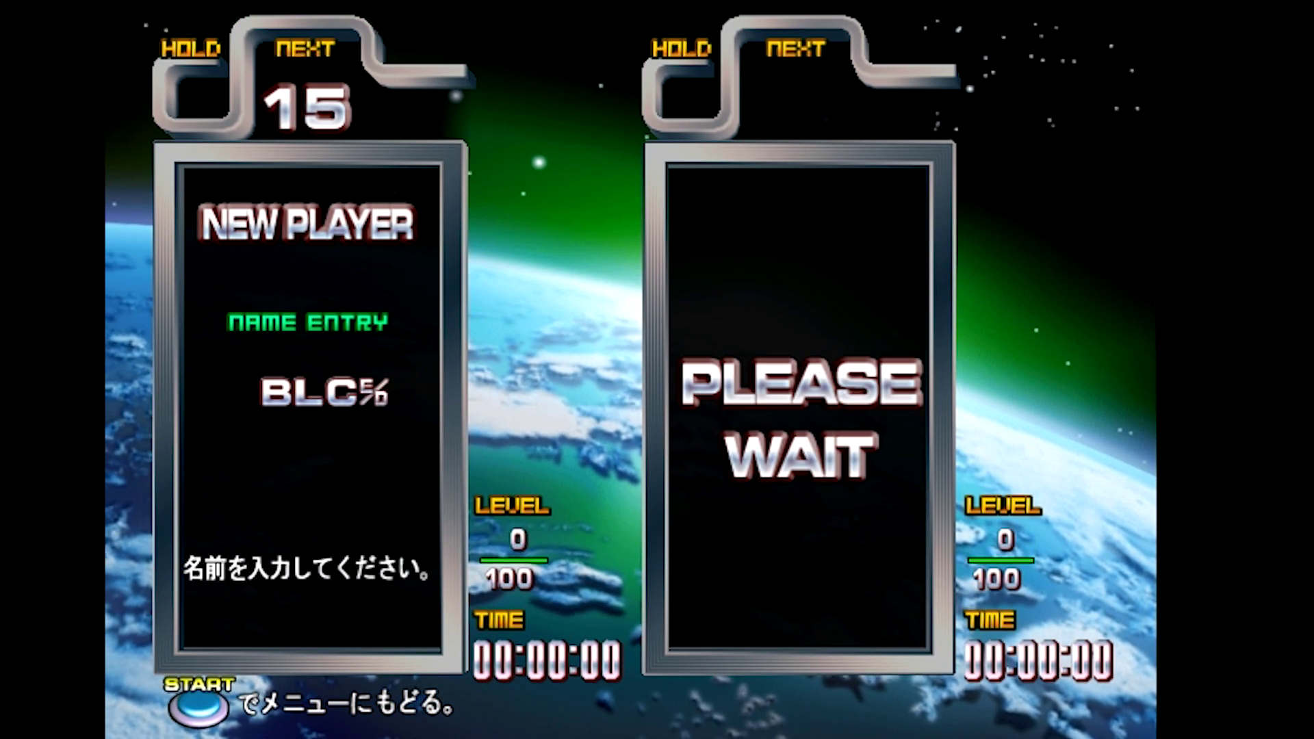
key(ctrl)
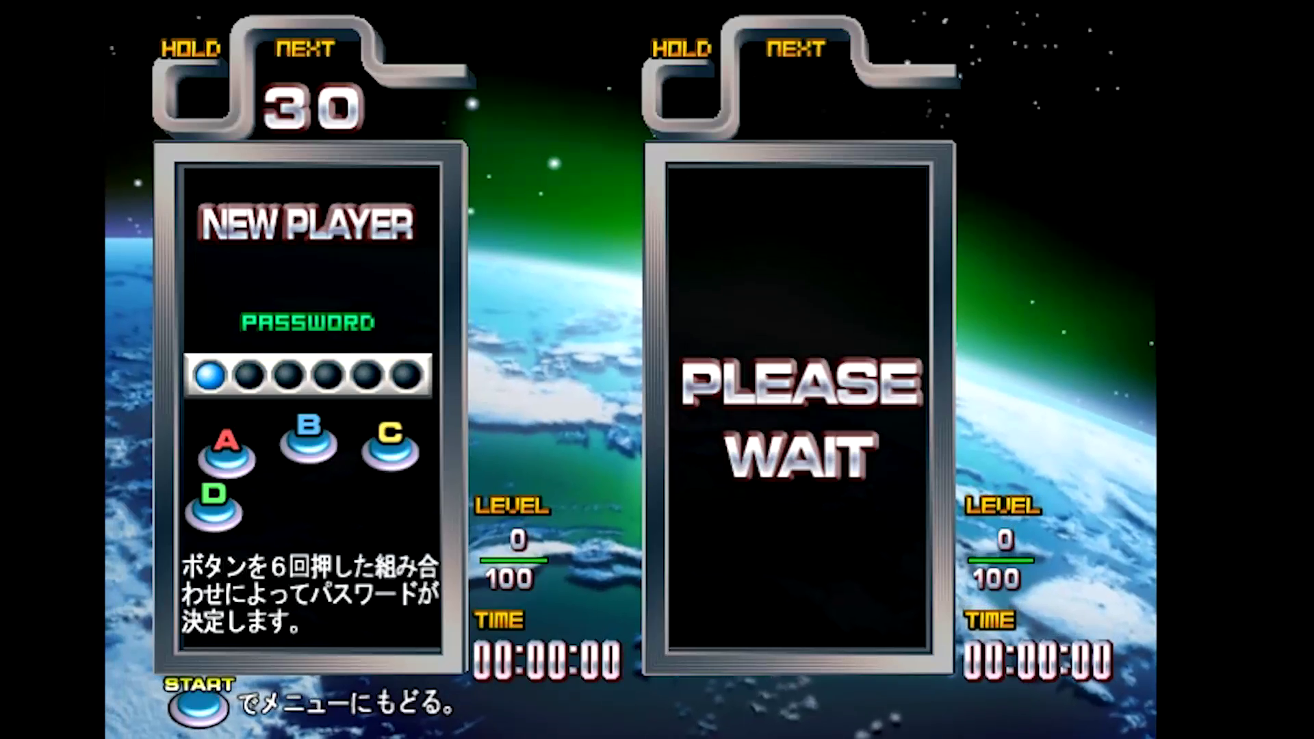
Step: Enter the new player's password, select CLASSIC RULE as the type and begin the round
key(Down)
key(Up)
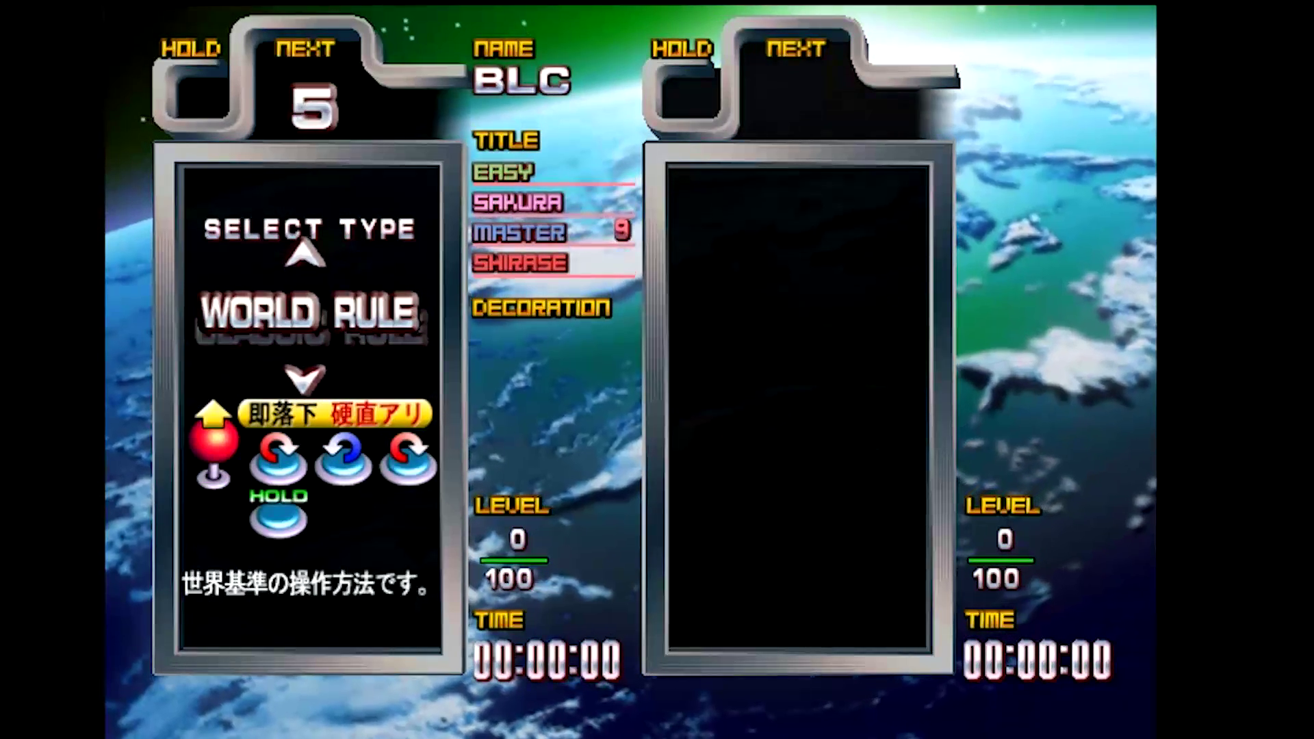
key(Down)
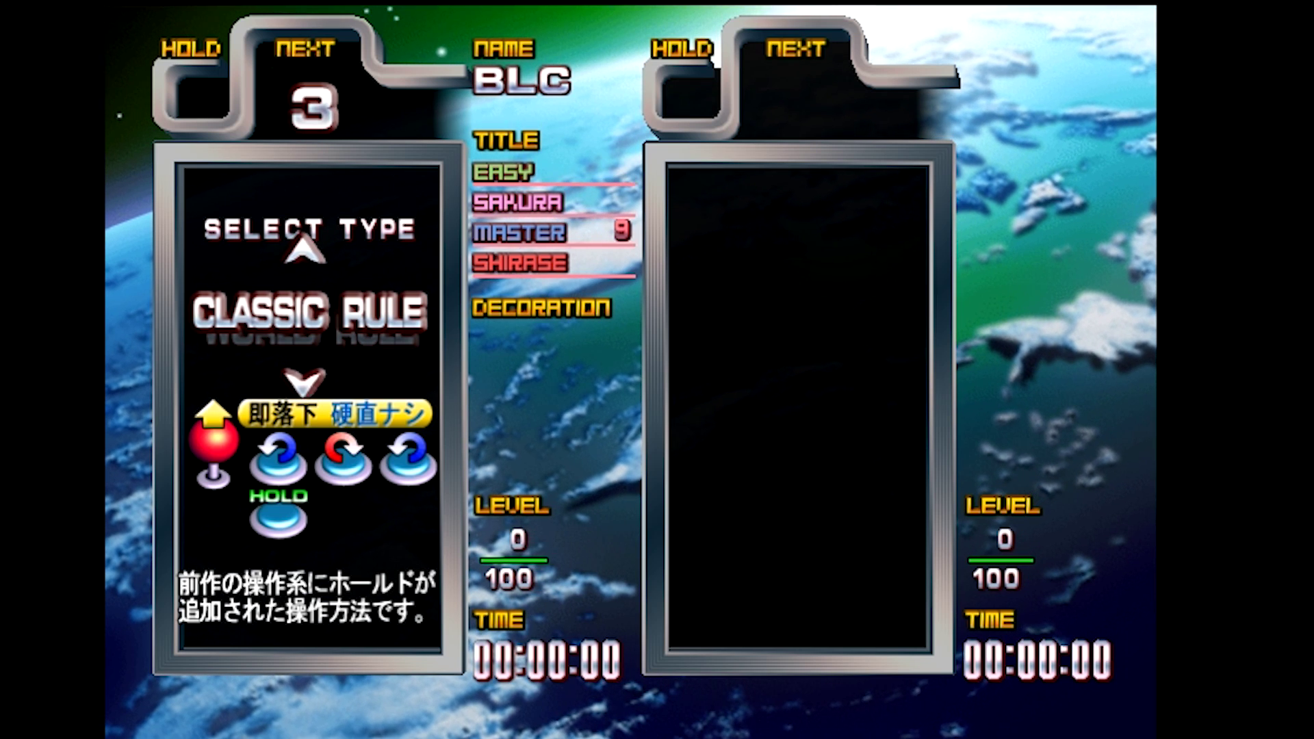
key(Return)
key(Return)
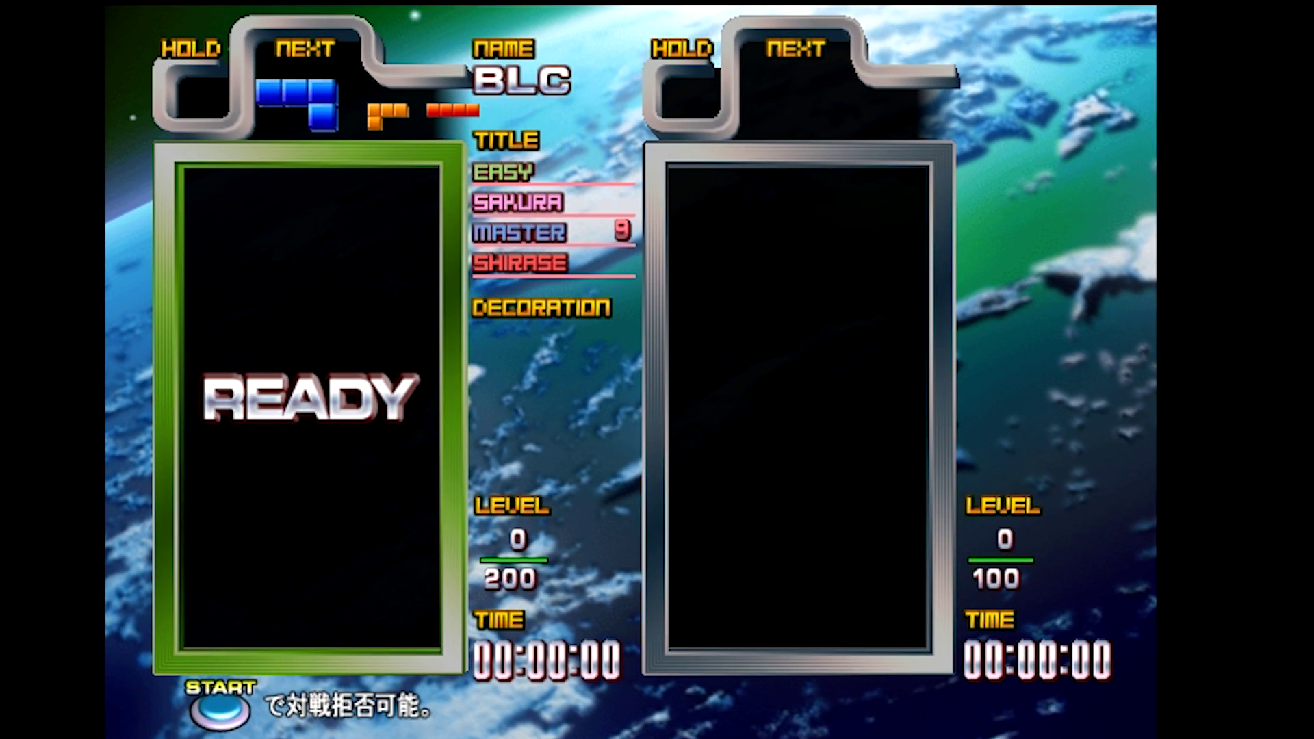
Step: Rotate, shift and drop the falling Tetris pieces in player 1's well
key(Left)
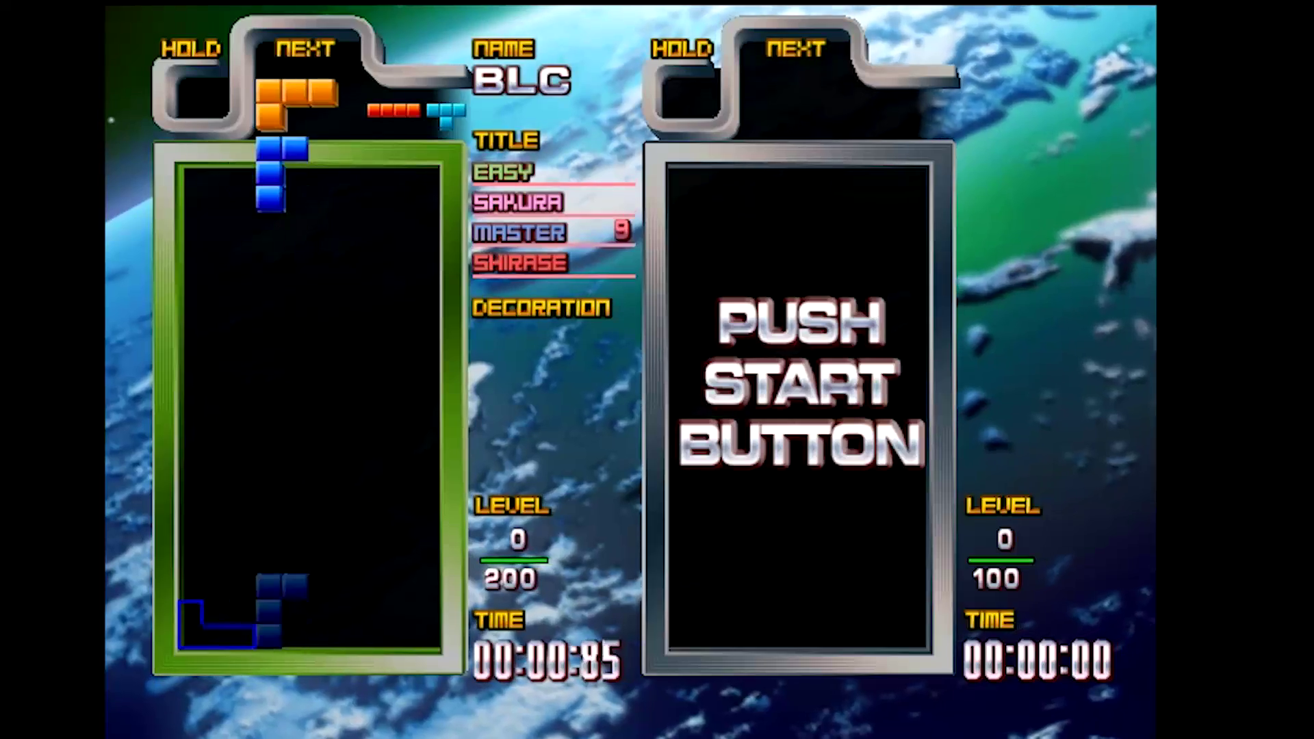
key(x)
key(Right)
key(Right)
key(Right)
key(Right)
key(Right)
key(Right)
key(Down)
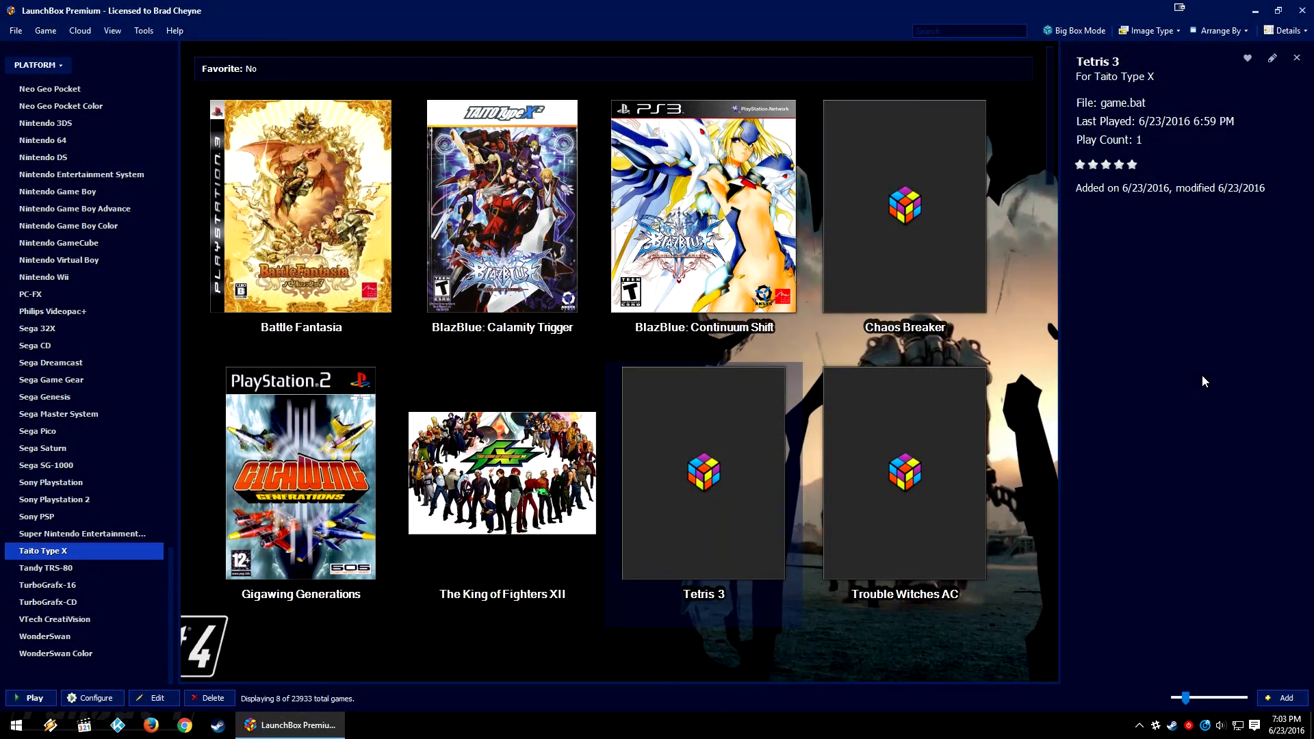